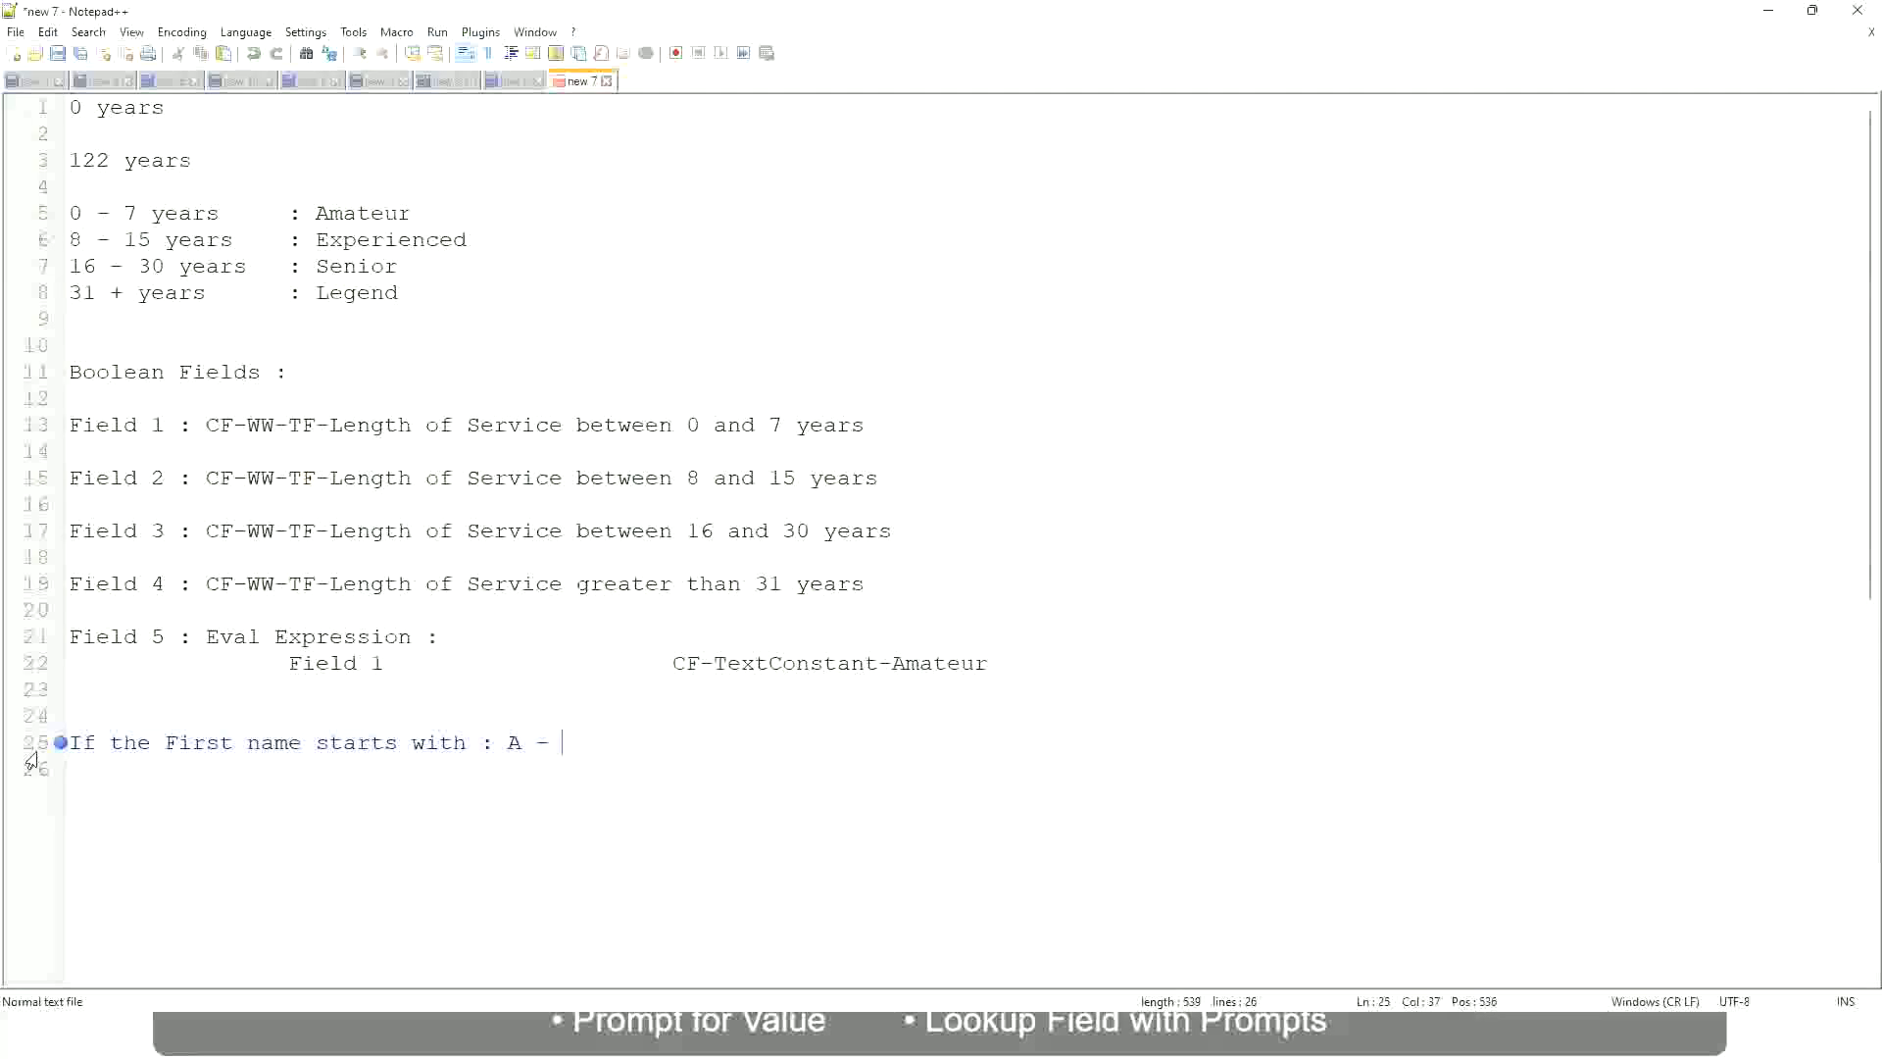
Complete the first-name rule with the letter range A - G and the label A Listers
text(G)
text(:)
key(Tab)
text(A lI)
key(BackSpace)
key(BackSpace)
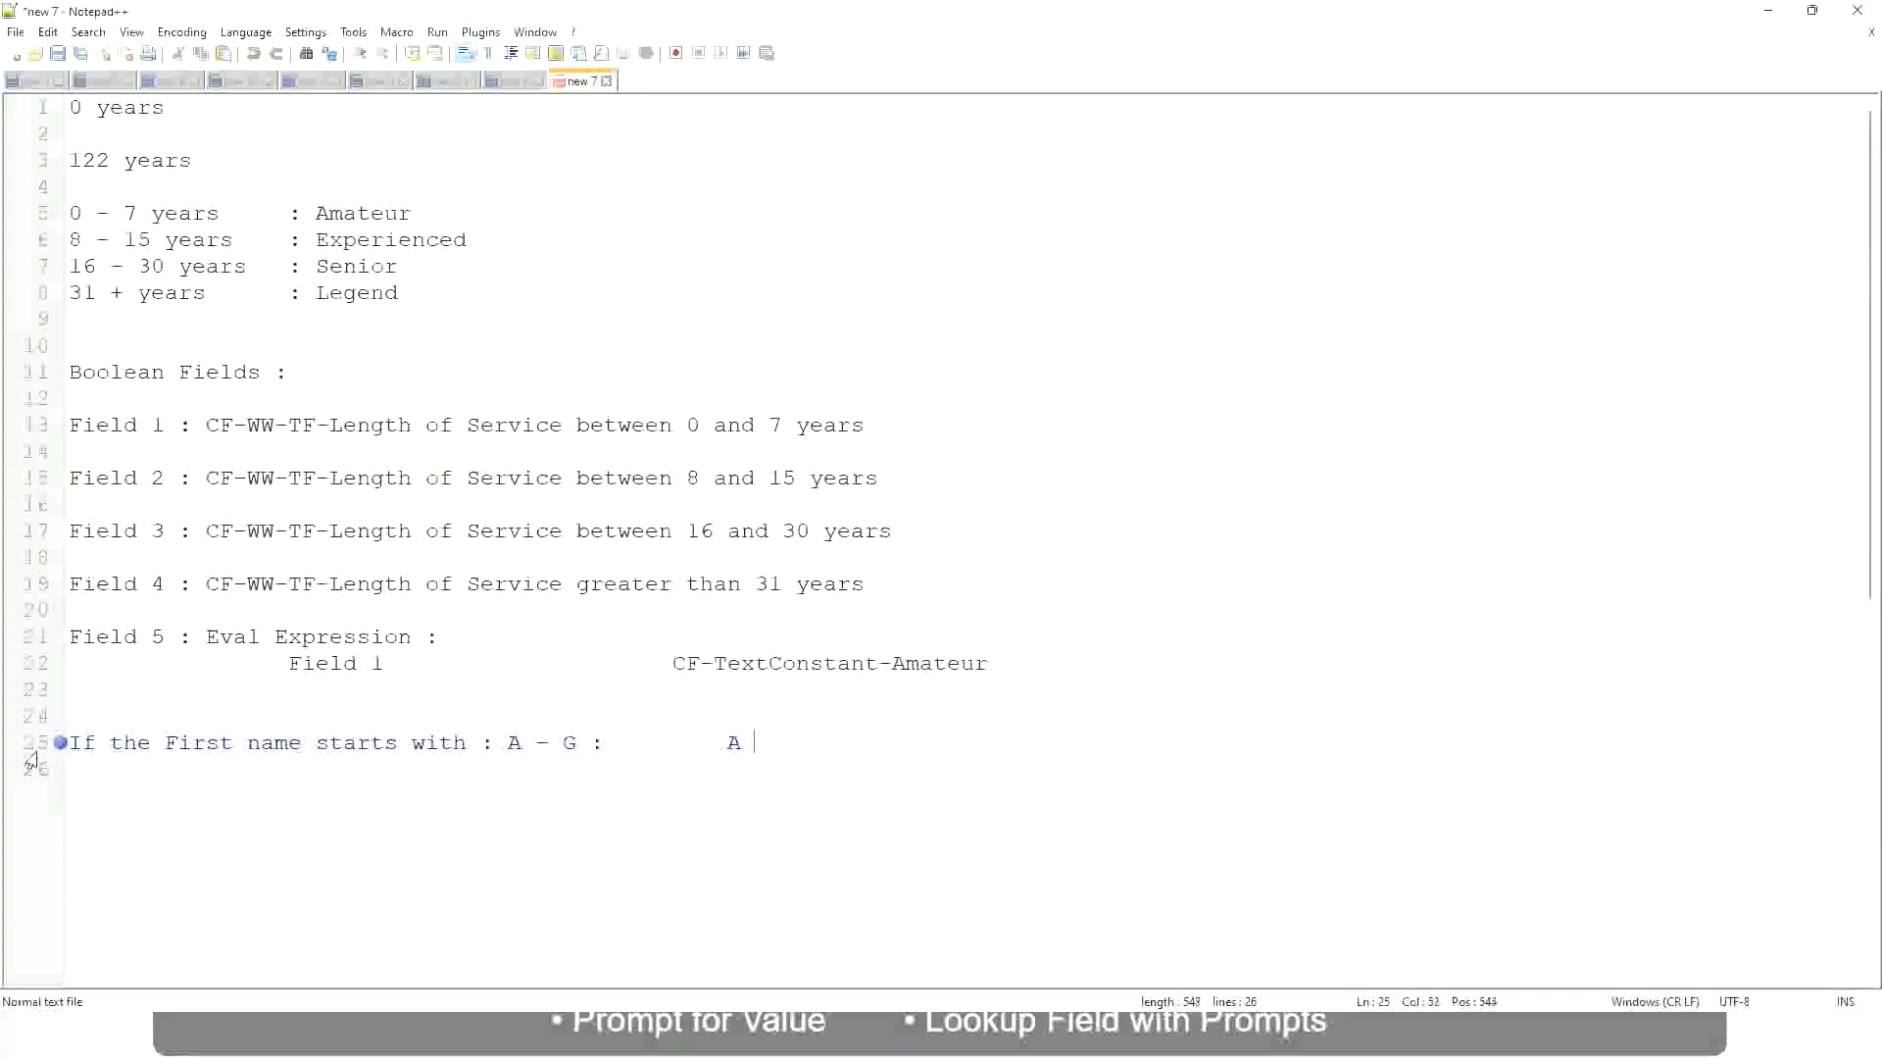
text(Listers)
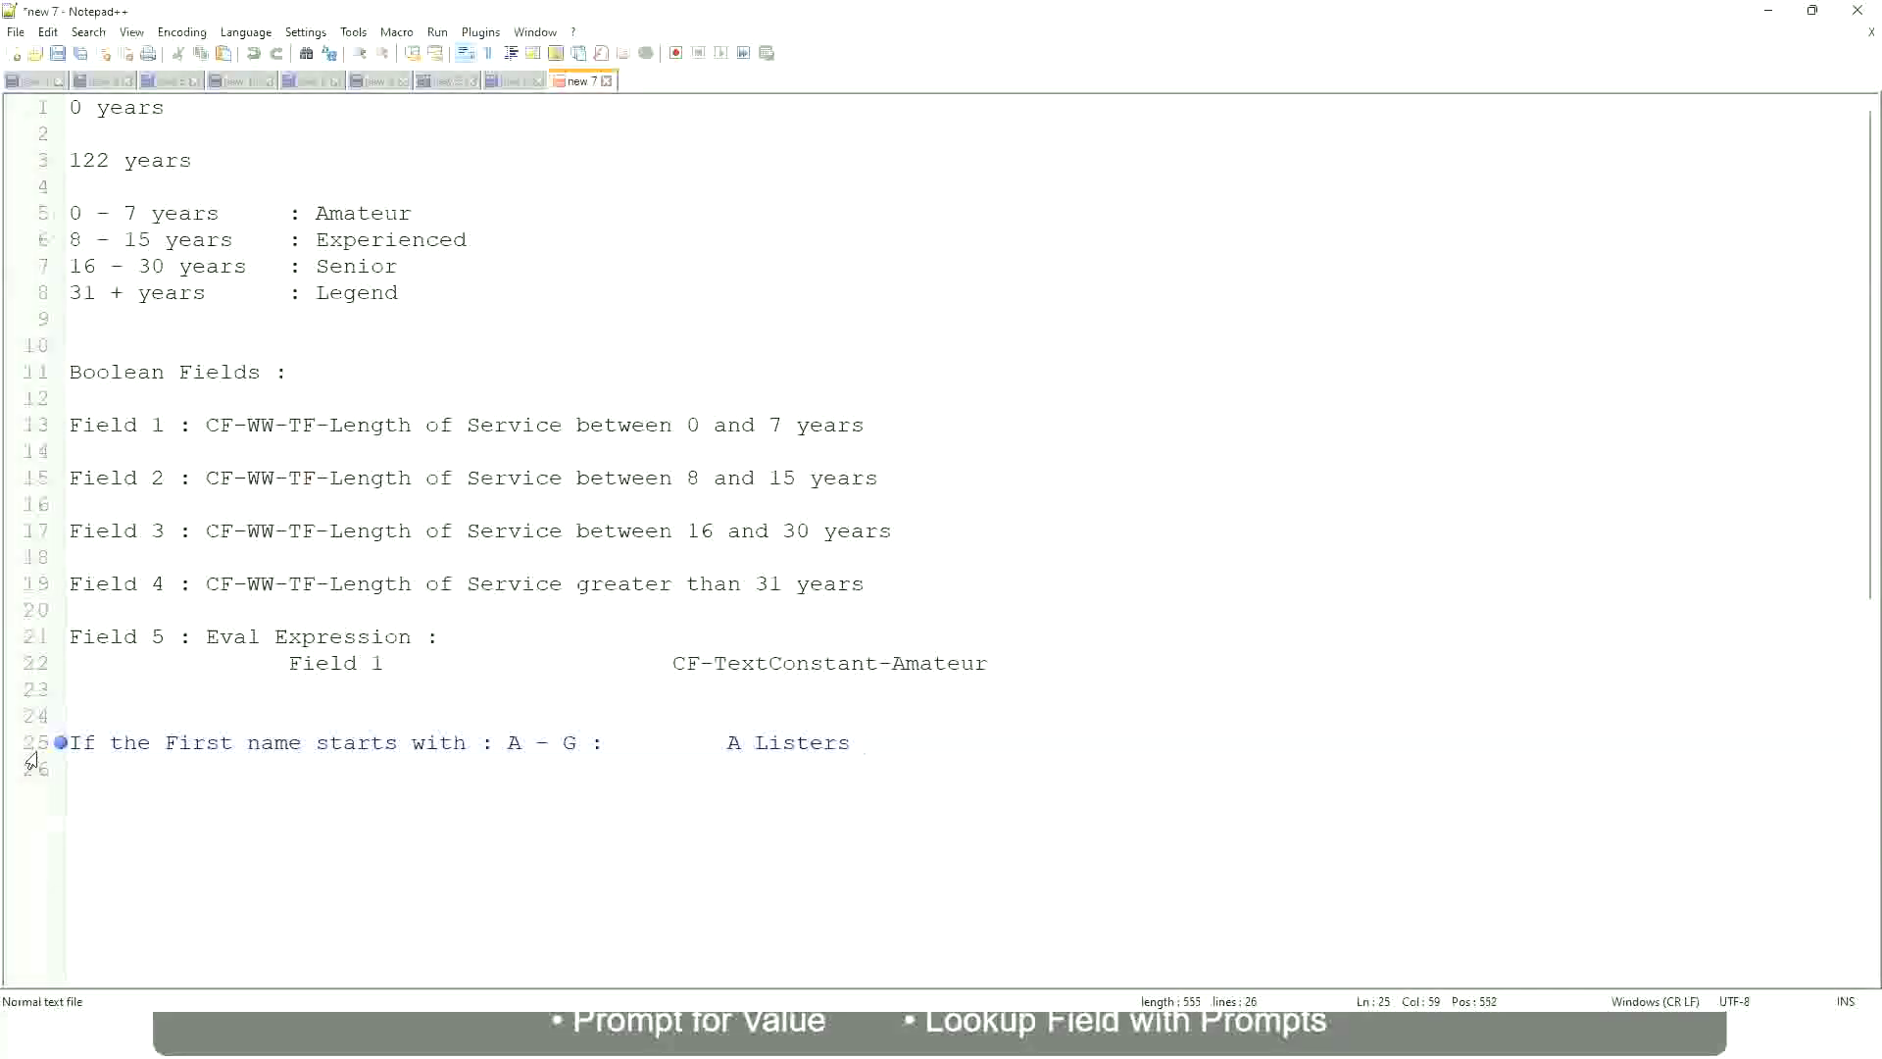
Enclose the label A Listers in double quotation marks
key(Left)
key(Left)
key(Left)
key(Left)
key(Left)
key(Left)
key(Left)
key(Left)
key(Left)
text("")
key(Left)
key(Left)
key(BackSpace)
key(Right)
key(Right)
key(Right)
key(Right)
key(Right)
key(Right)
key(Right)
key(Right)
key(Right)
key(Return)
key(BackSpace)
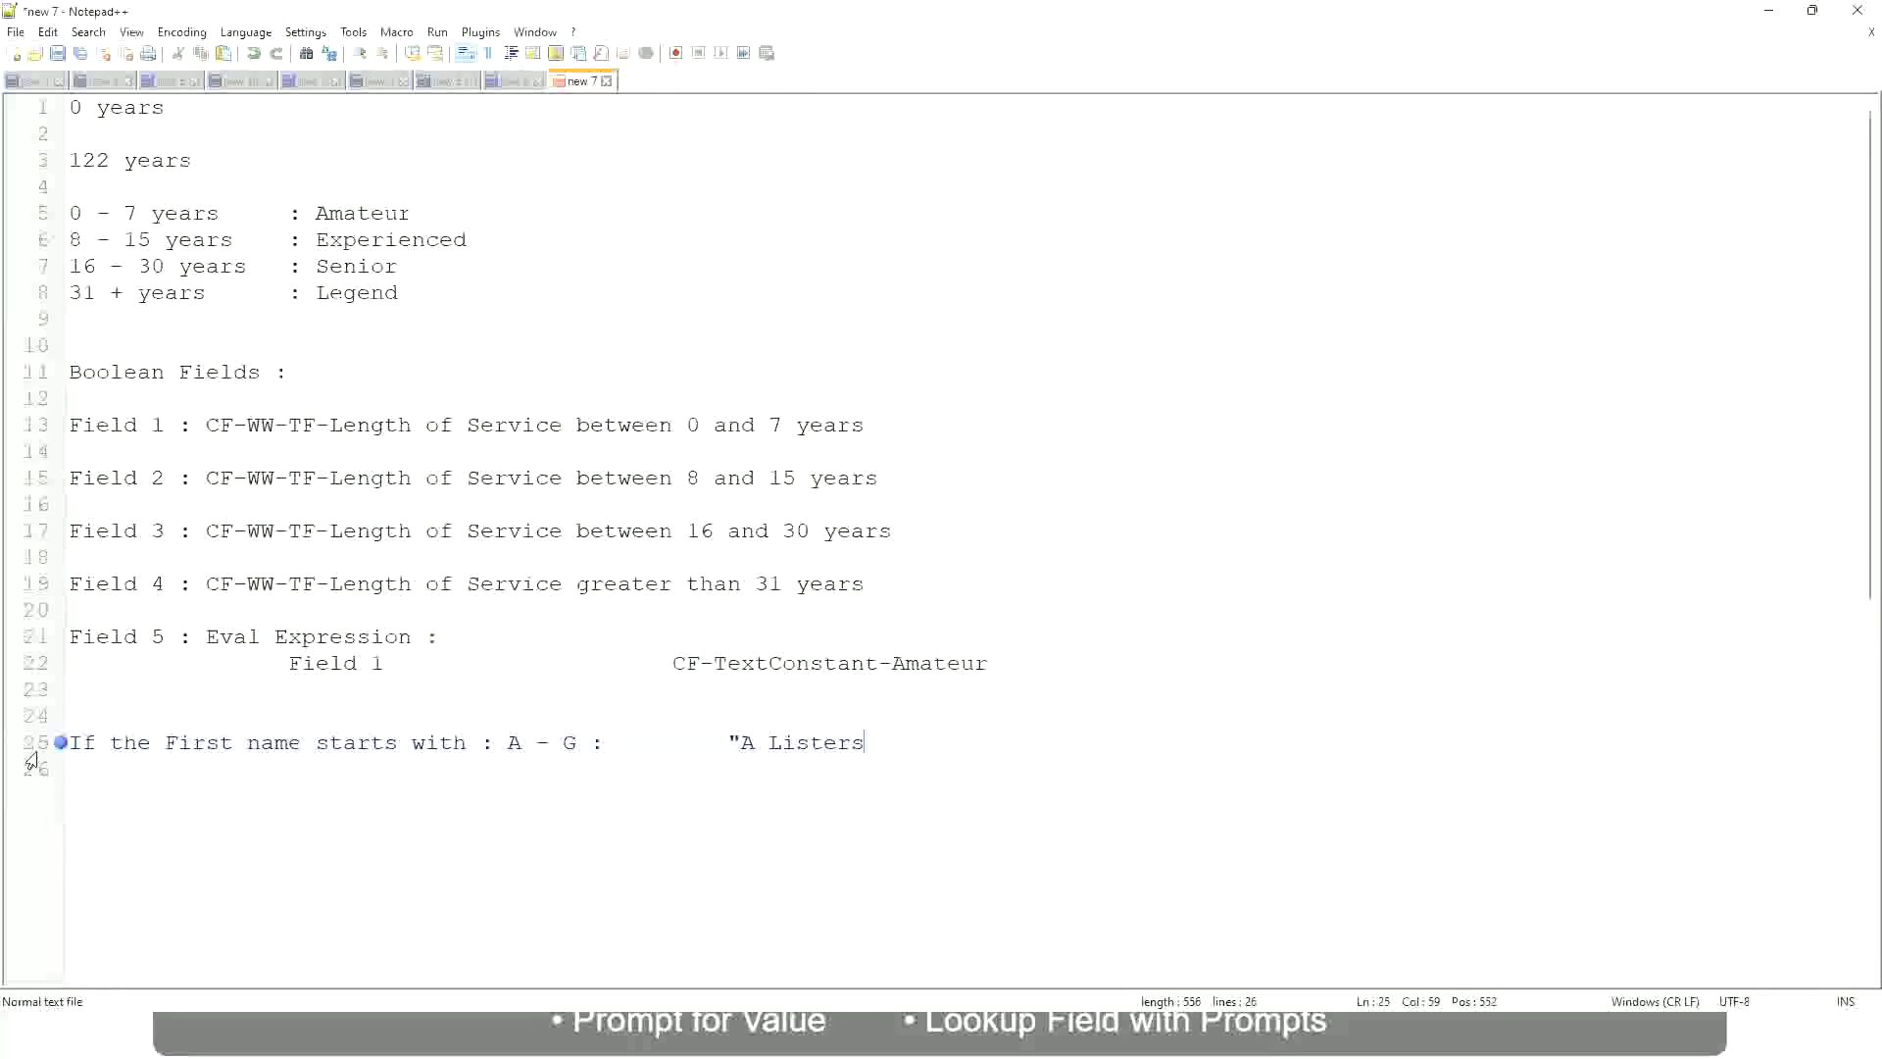
text(")
key(Delete)
Add a second first-name rule line giving the range H - P the label "His Majesty"
key(Return)
text(H -)
text(P)
key(Tab)
key(Tab)
key(Tab)
key(Tab)
key(Tab)
key(Tab)
key(Tab)
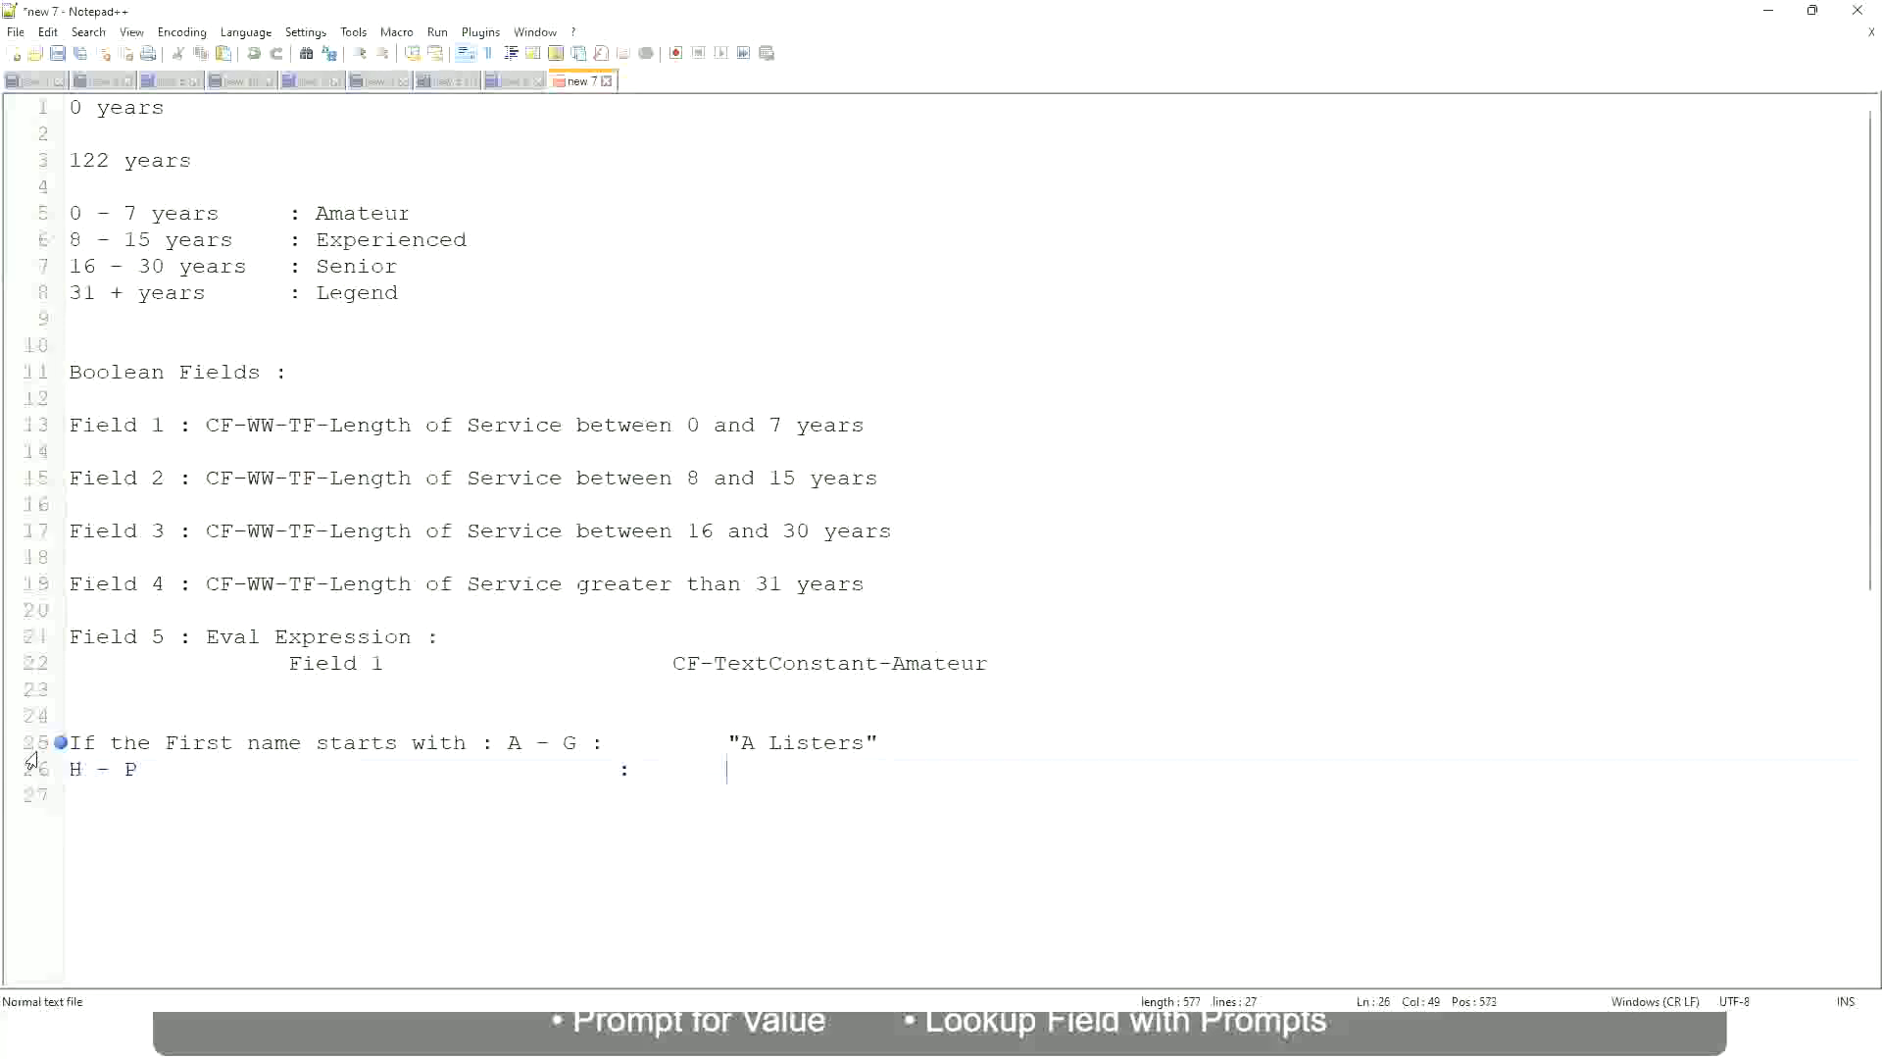
text("His Majesty"")
key(BackSpace)
key(Return)
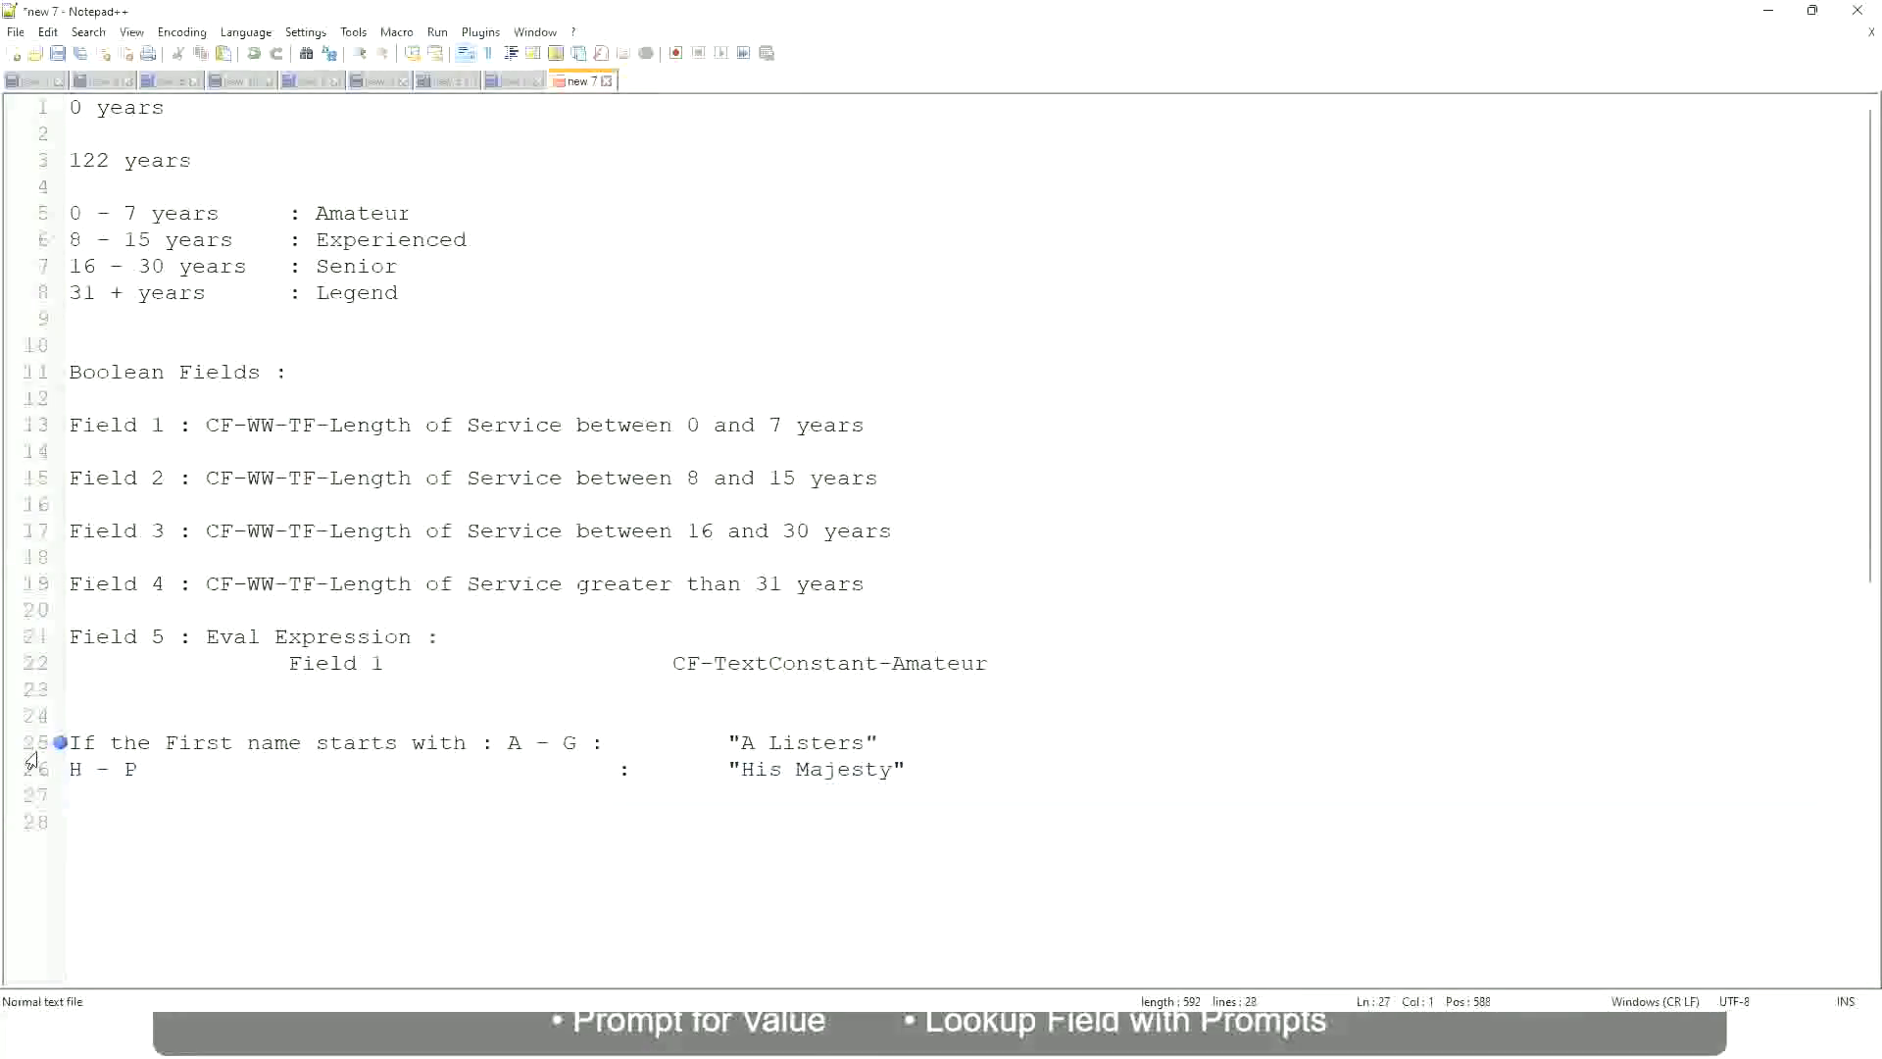
Add a third first-name rule line giving the range L - Z the label "Lords"
text(L - Z)
key(Tab)
key(Tab)
key(Tab)
key(Tab)
key(Tab)
key(Tab)
key(Tab)
key(Tab)
key(Tab)
text(:)
key(Tab)
text("Lords"")
key(BackSpace)
click(812, 794)
key(End)
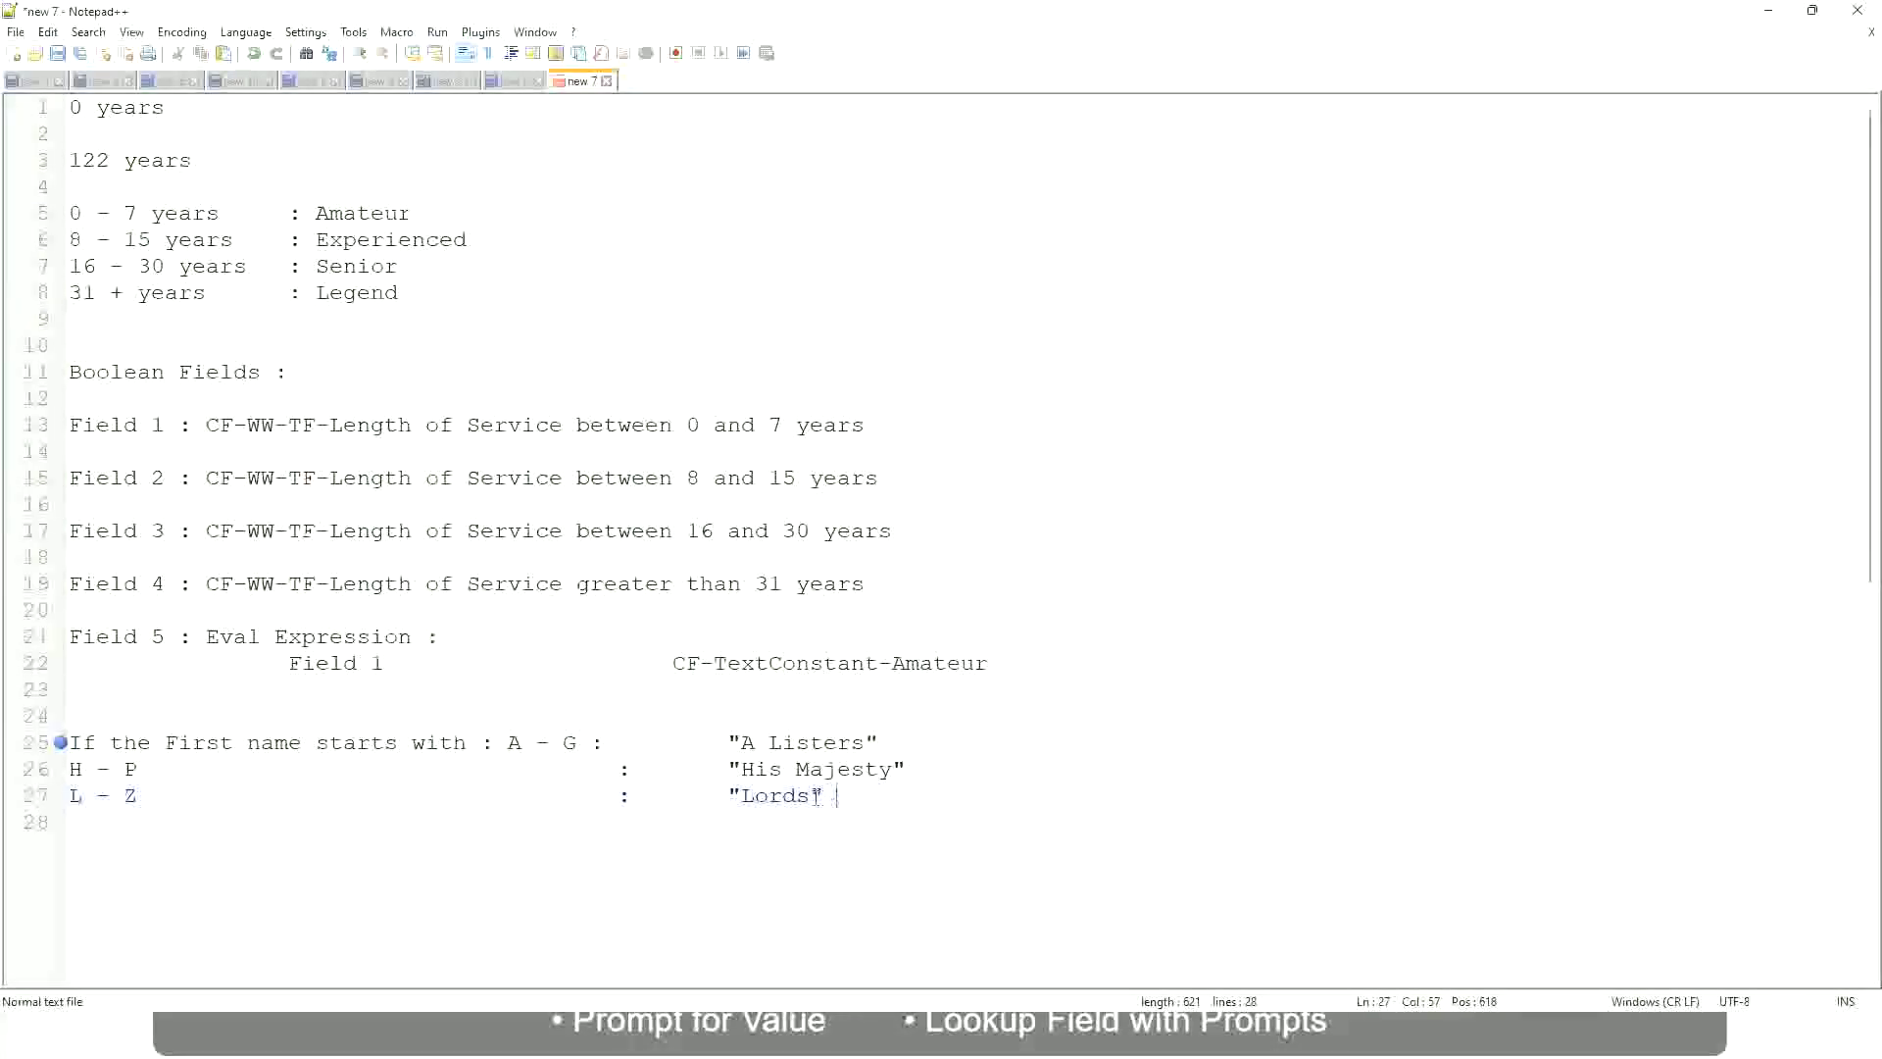
Replace all three first-name rule lines with the opening word "If" of a new rule
drag(816, 795, 879, 742)
click(802, 742)
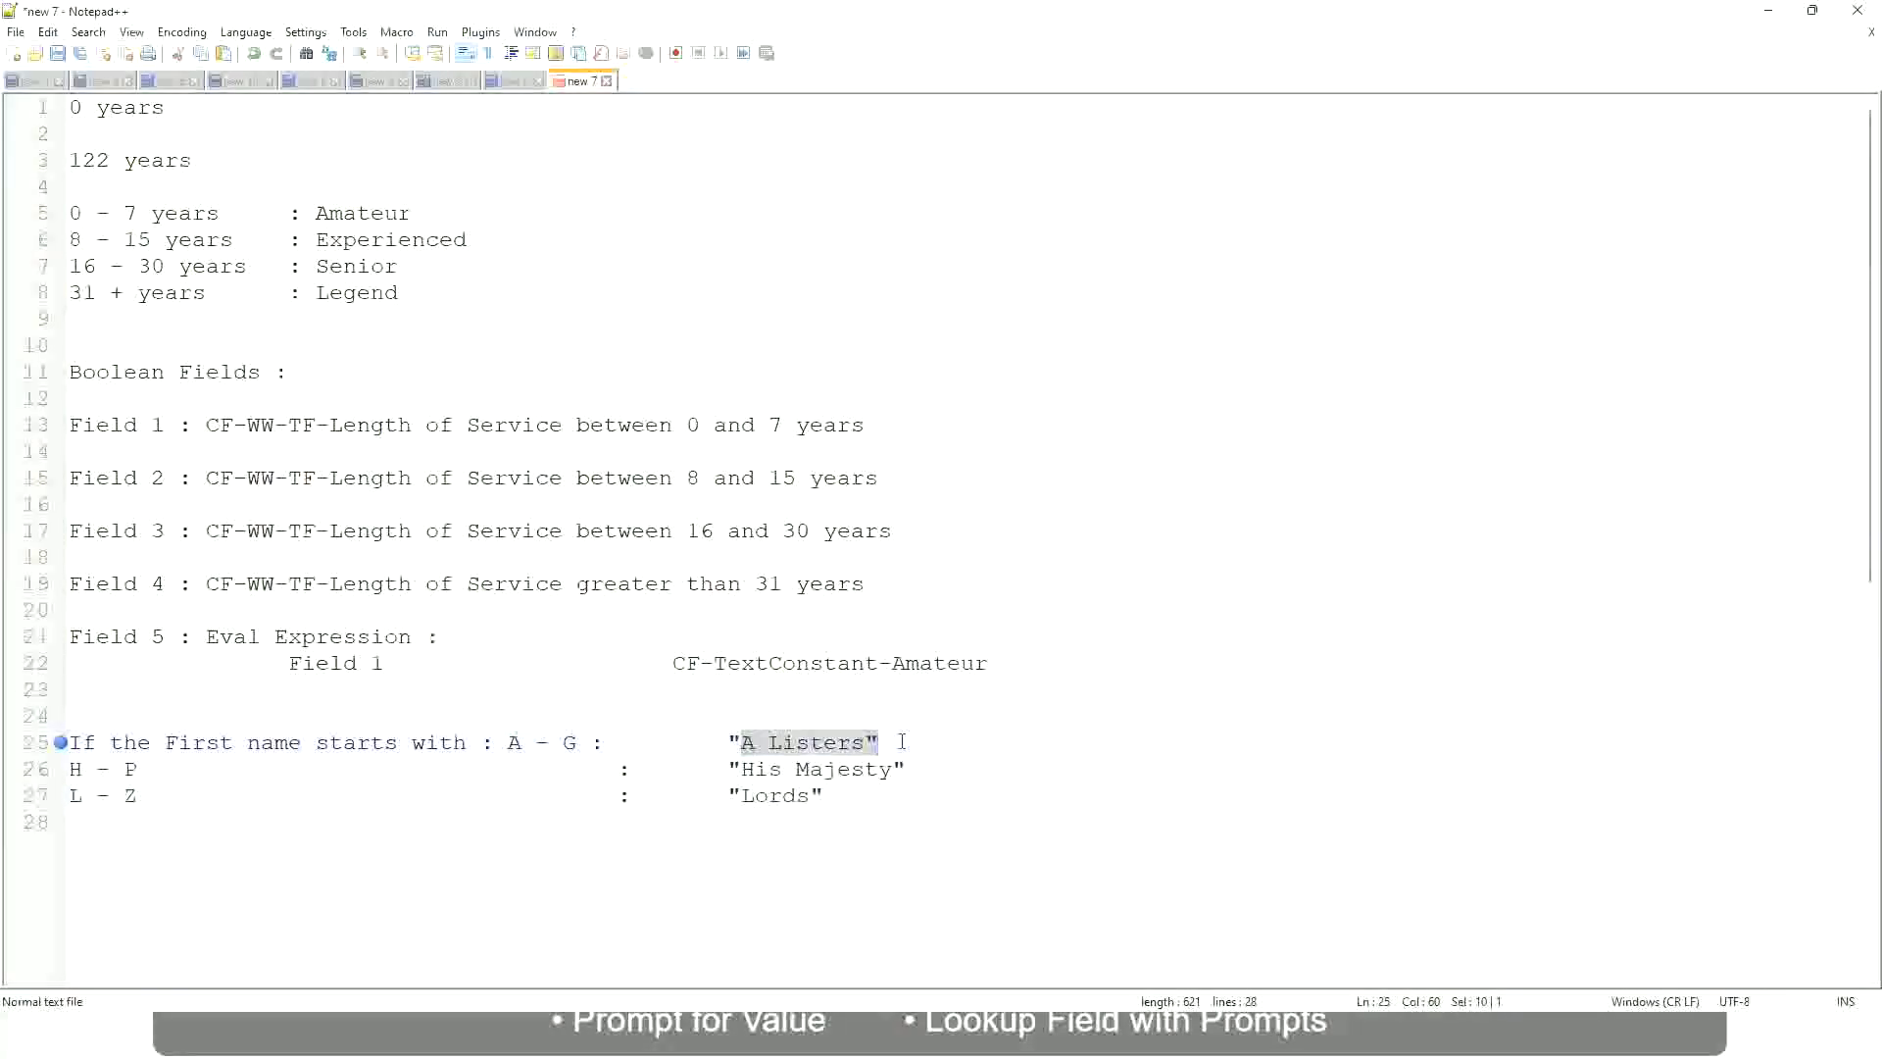
click(851, 773)
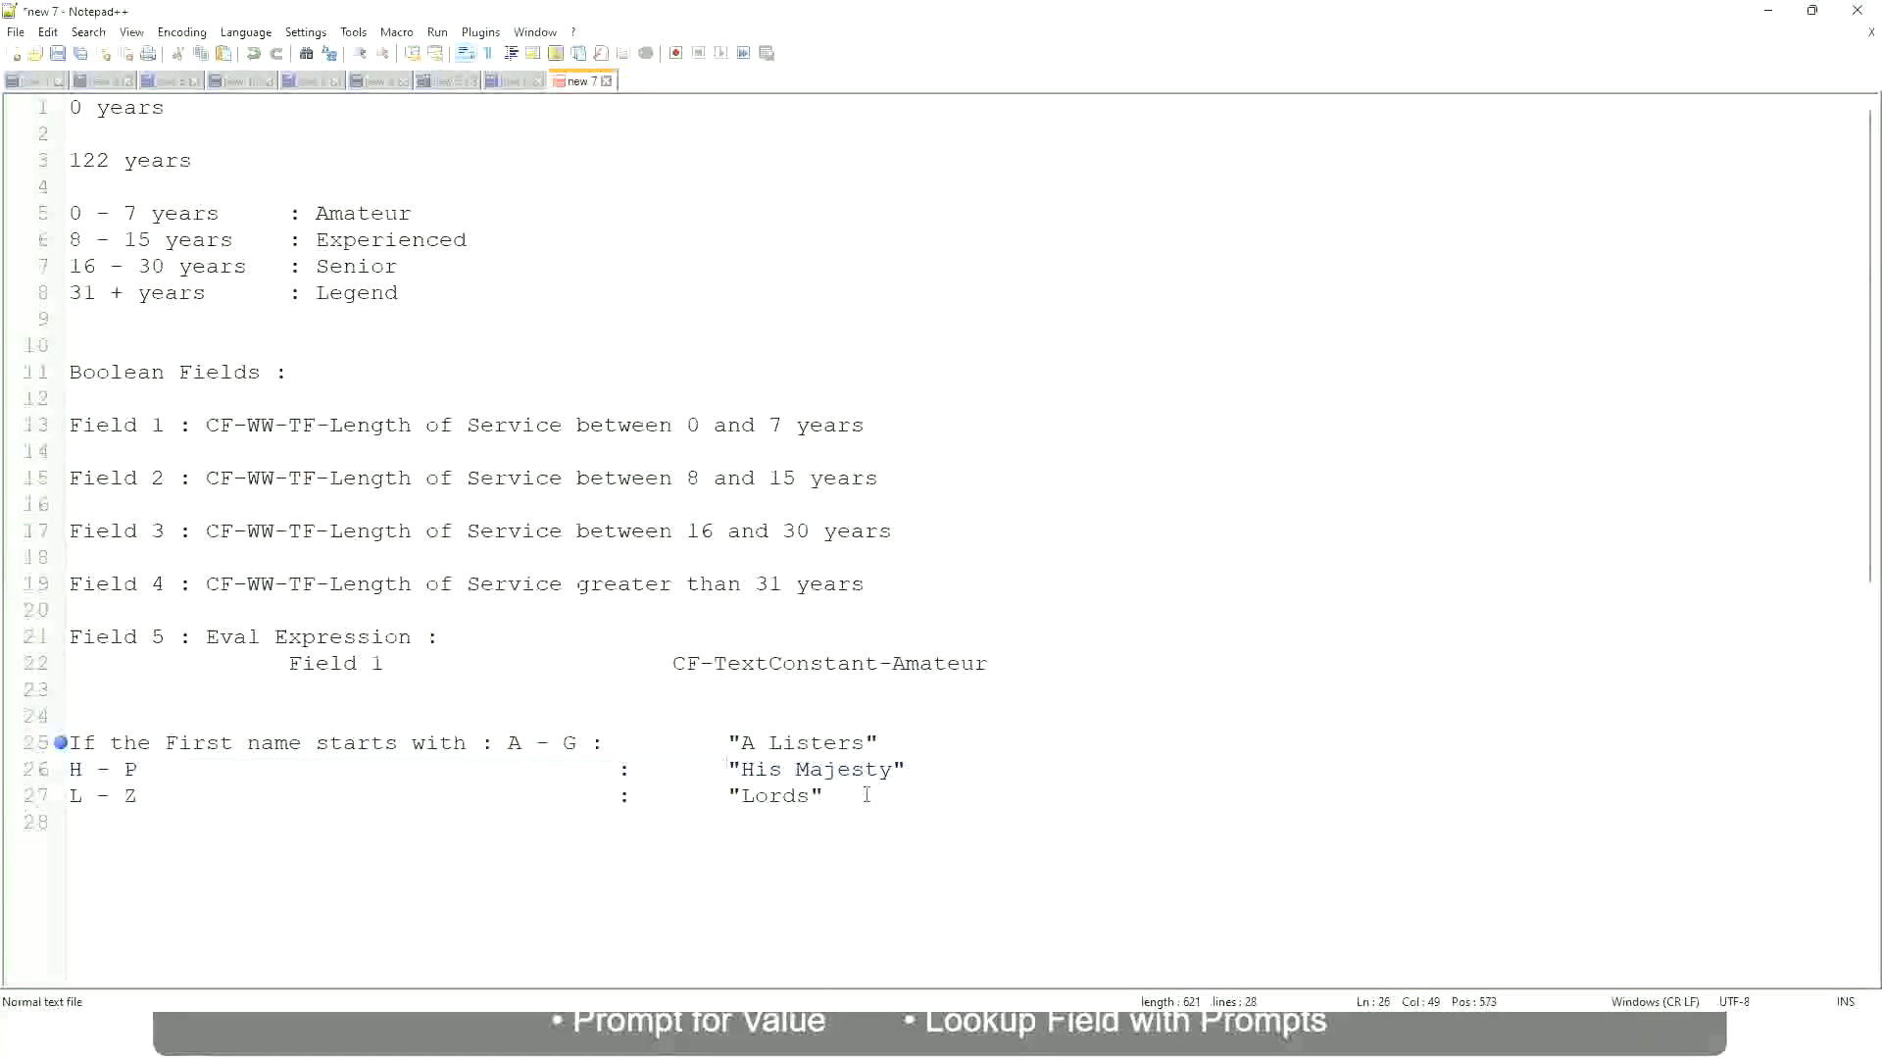
drag(869, 795, 56, 745)
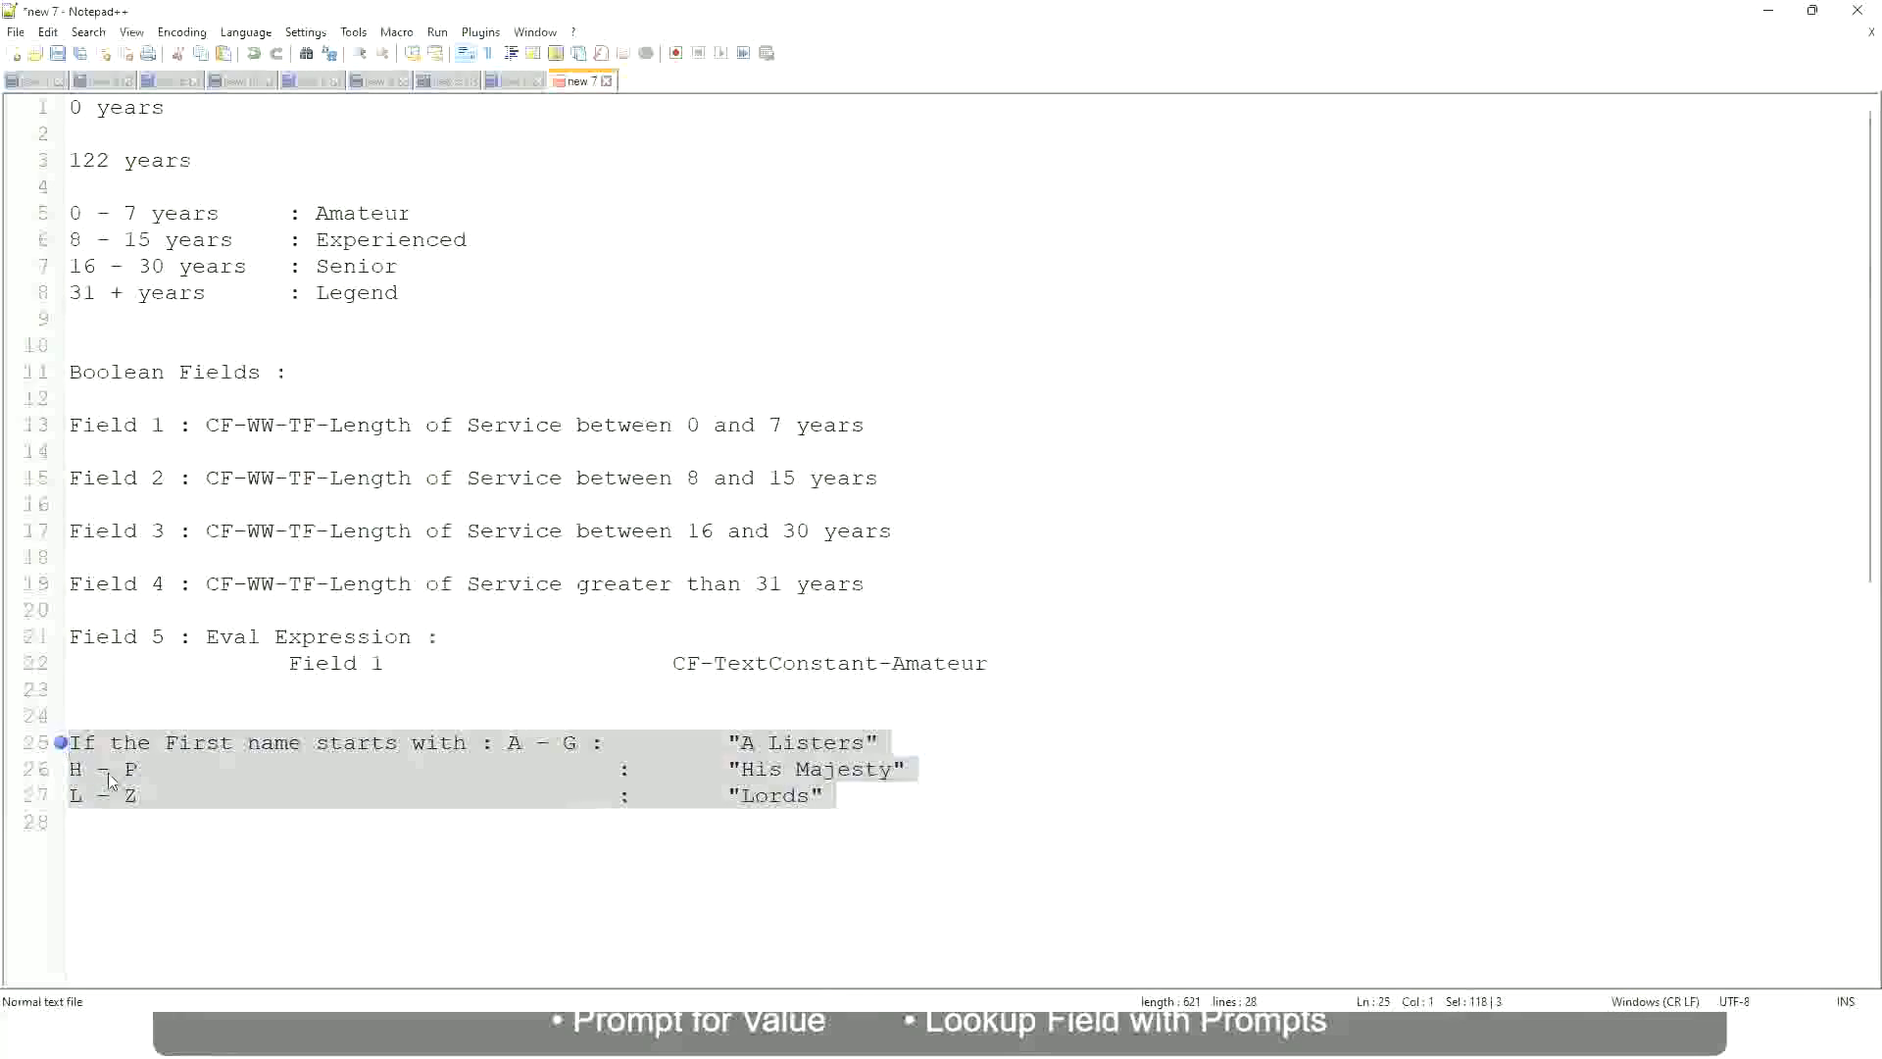
text(If )
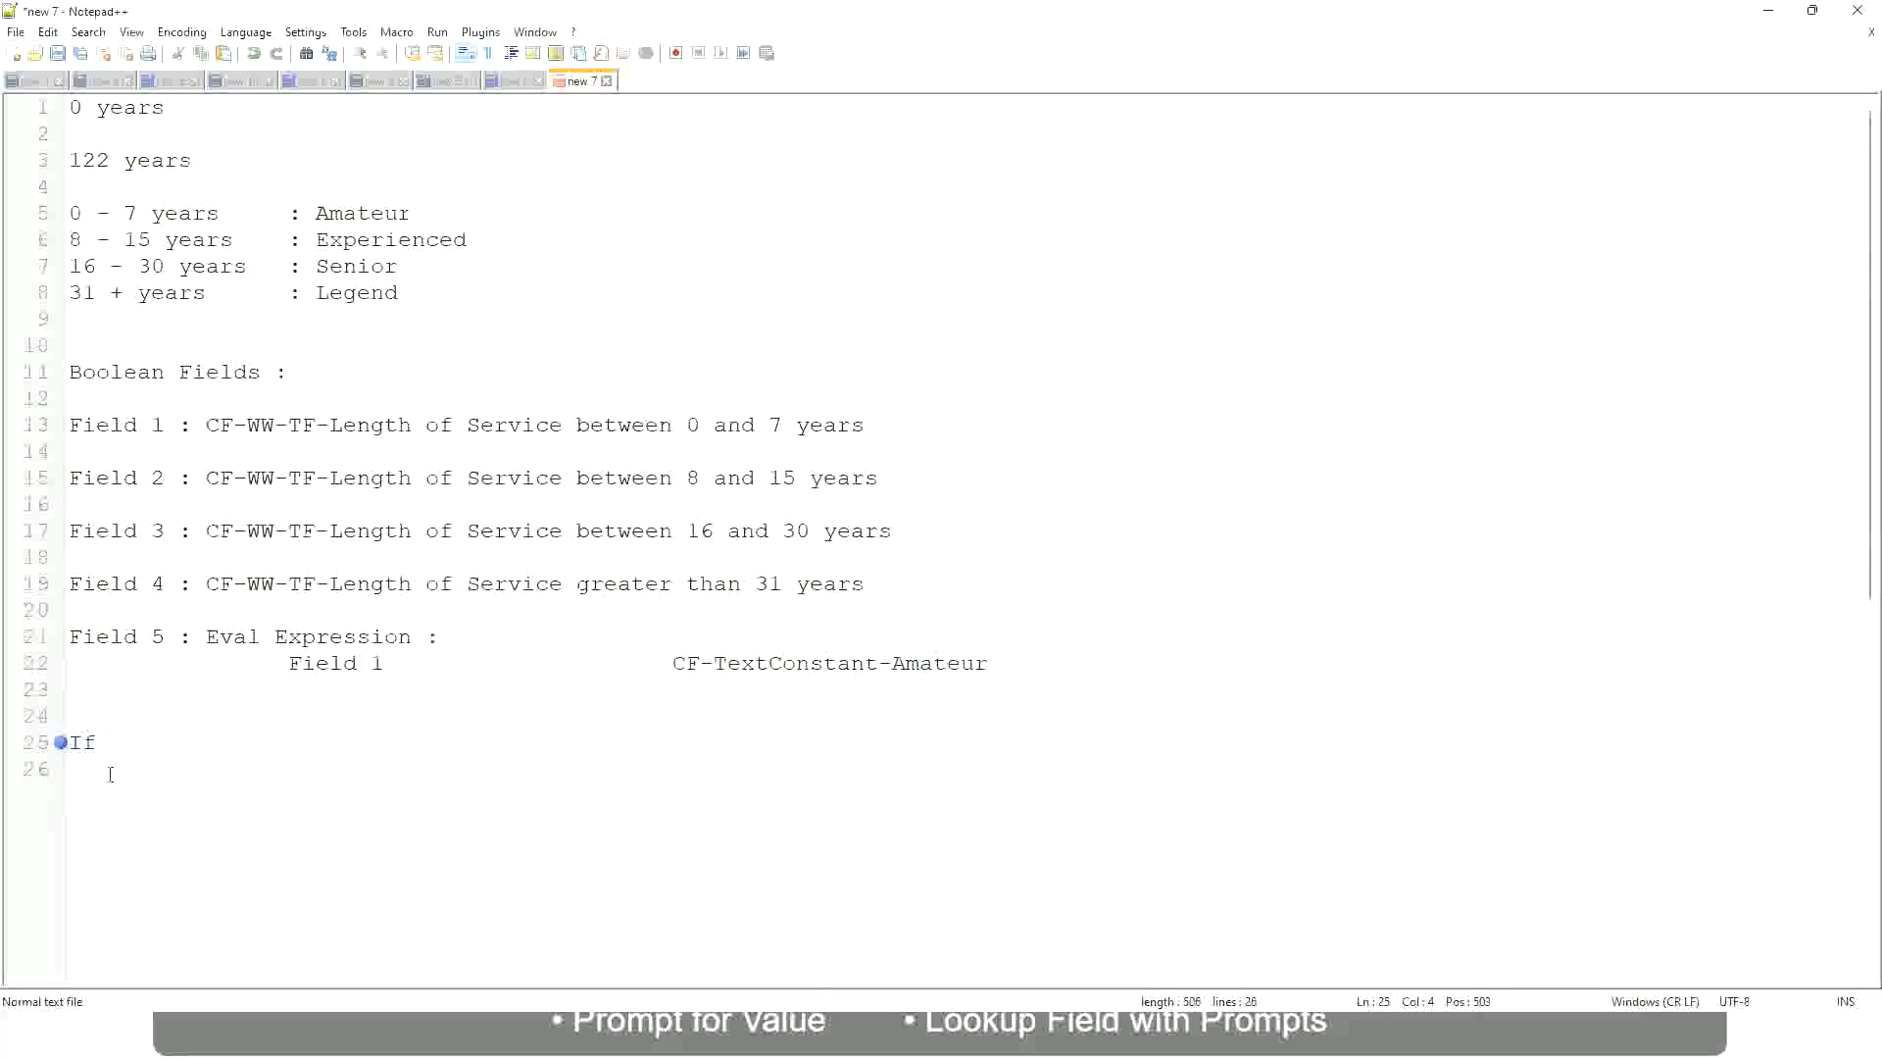
text(Prior Ex)
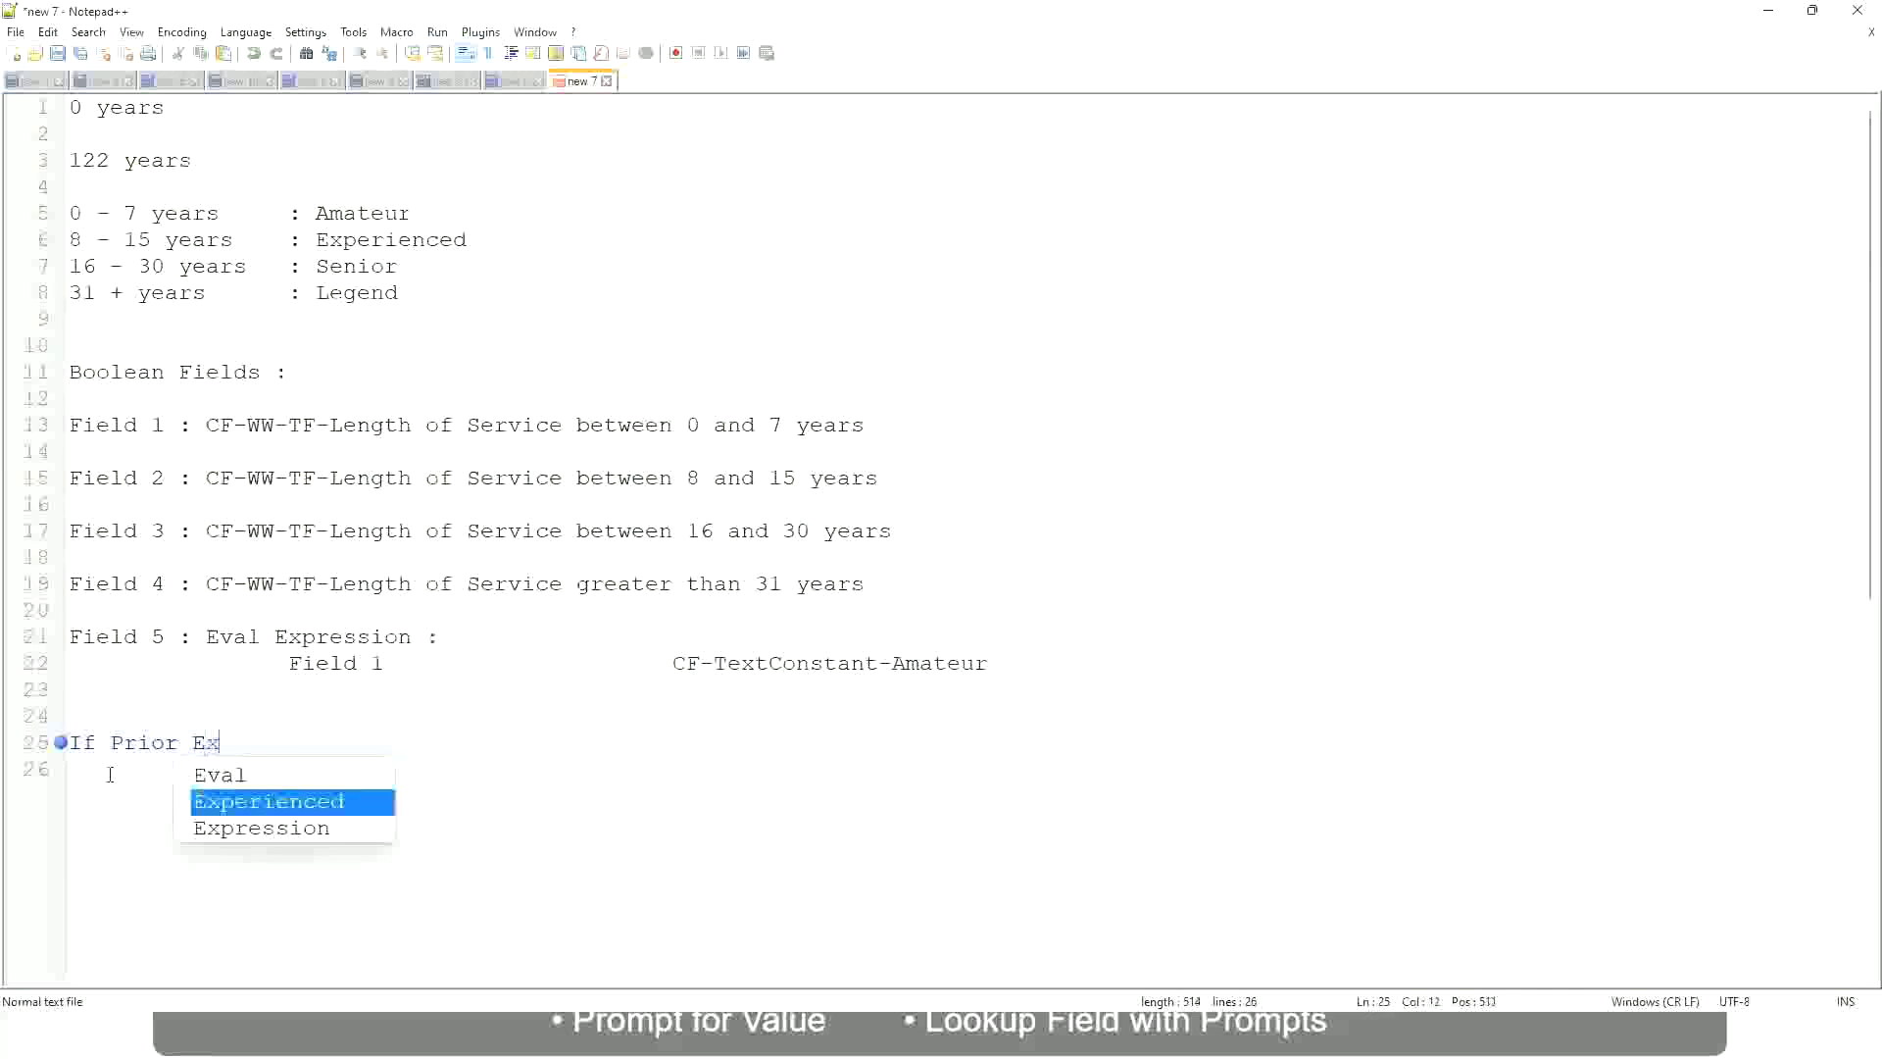
text(perience)
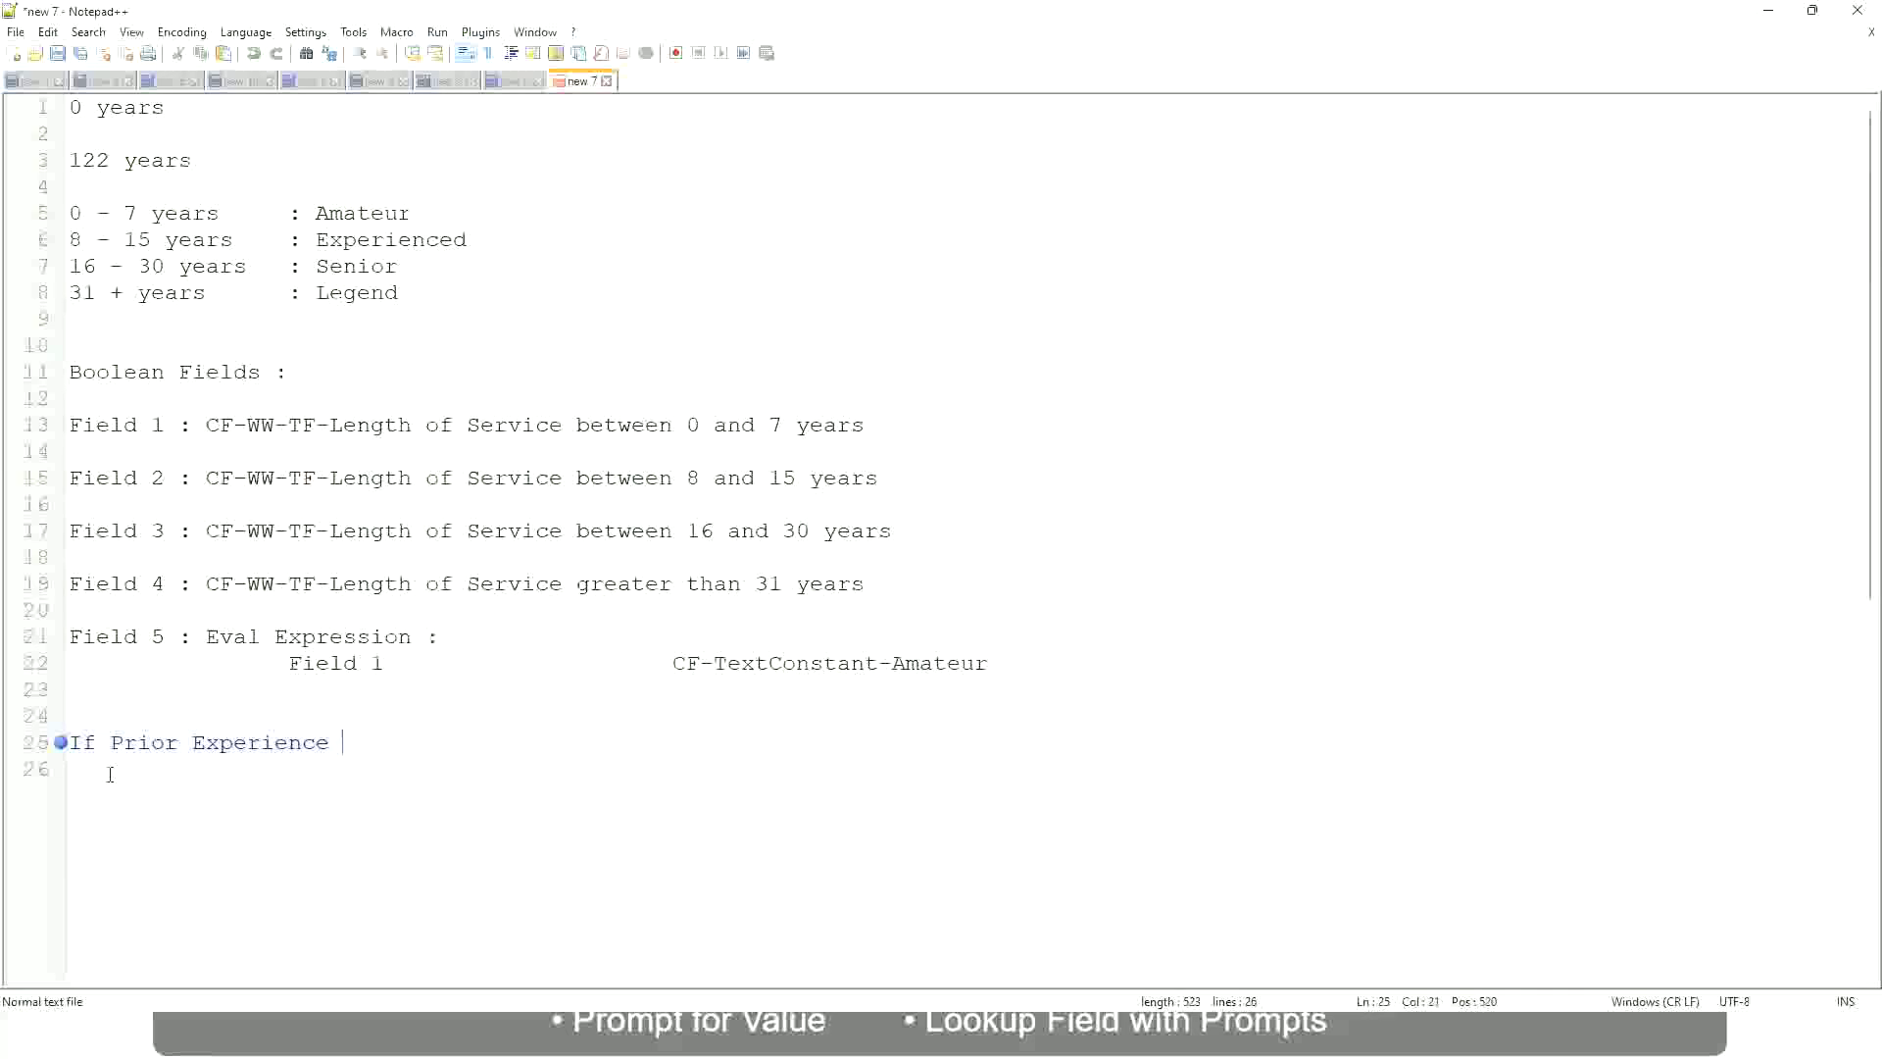
key(BackSpace)
key(BackSpace)
key(BackSpace)
key(BackSpace)
key(BackSpace)
key(BackSpace)
key(BackSpace)
key(BackSpace)
key(BackSpace)
key(BackSpace)
key(BackSpace)
key(BackSpace)
key(BackSpace)
key(BackSpace)
key(BackSpace)
key(BackSpace)
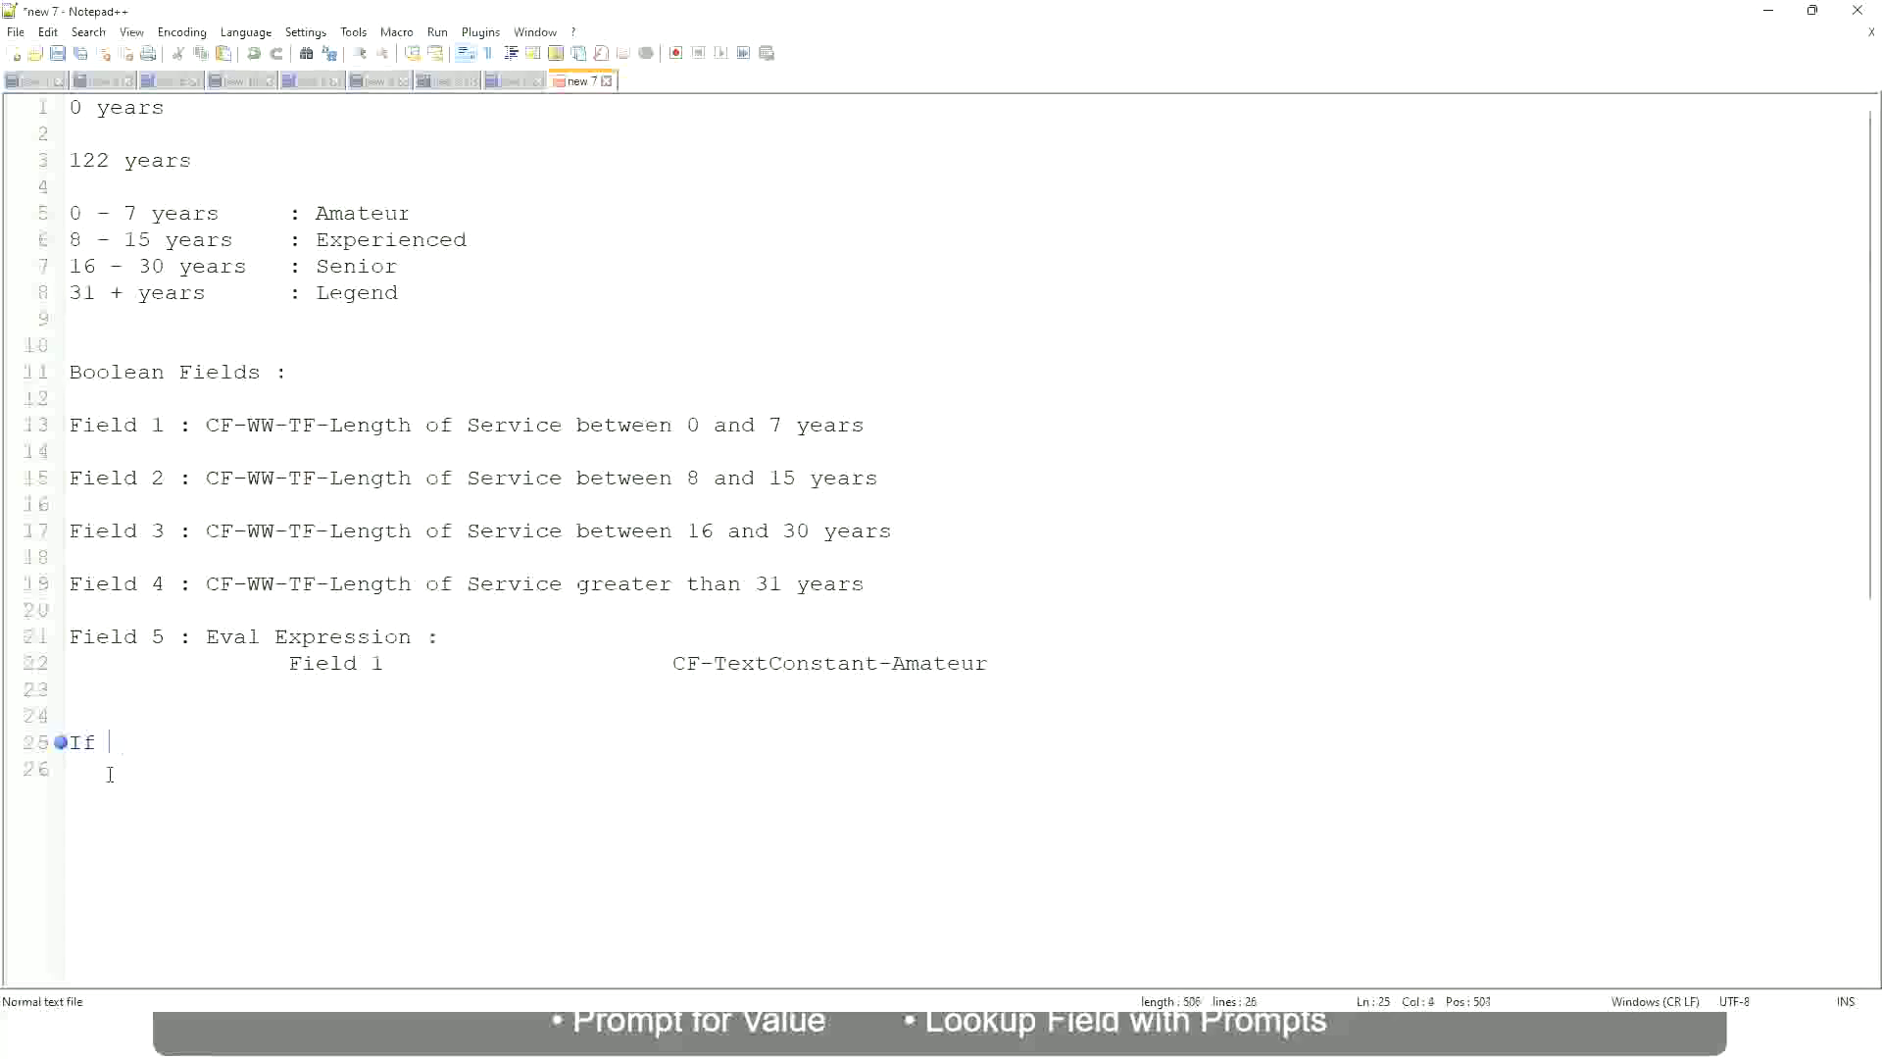
text(Job Profile is )
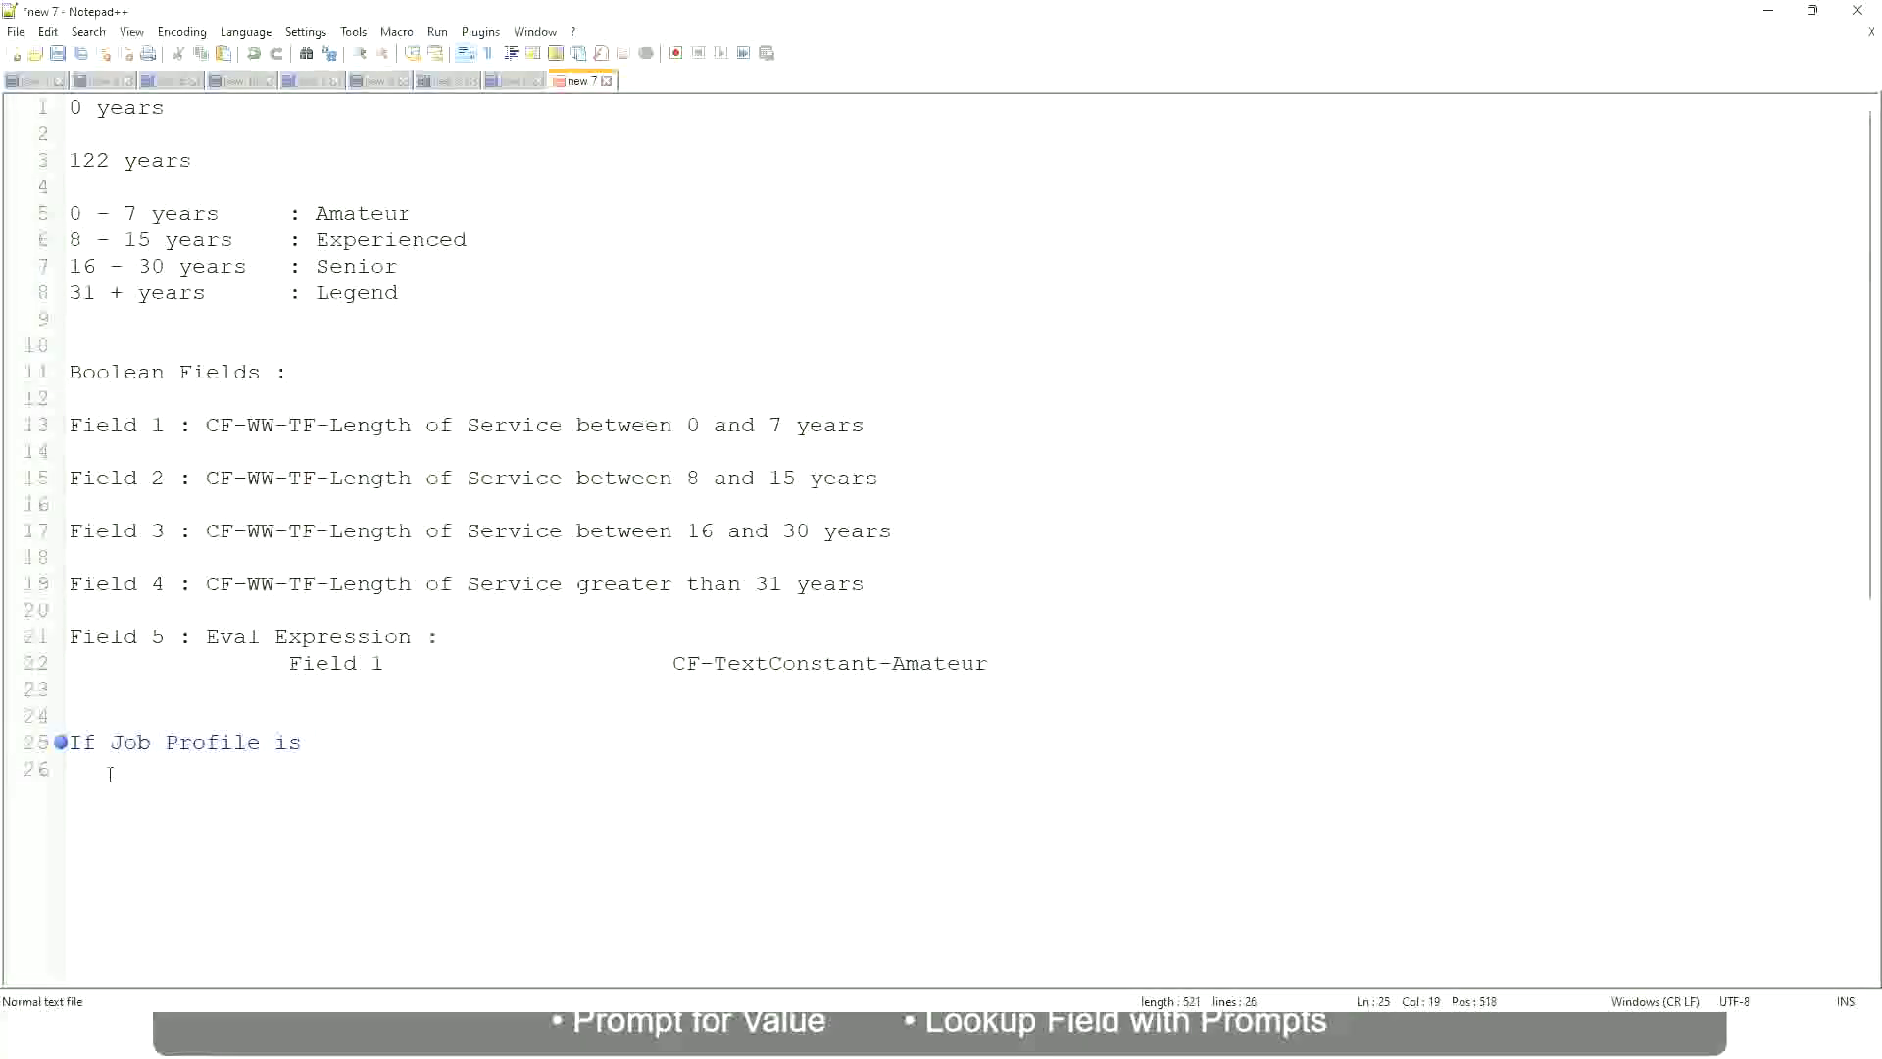
text(: Manager)
key(BackSpace)
key(BackSpace)
key(BackSpace)
key(BackSpace)
key(BackSpace)
key(BackSpace)
key(BackSpace)
key(BackSpace)
key(BackSpace)
key(BackSpace)
key(BackSpace)
key(BackSpace)
key(BackSpace)
key(BackSpace)
key(BackSpace)
key(BackSpace)
key(BackSpace)
key(BackSpace)
key(BackSpace)
key(BackSpace)
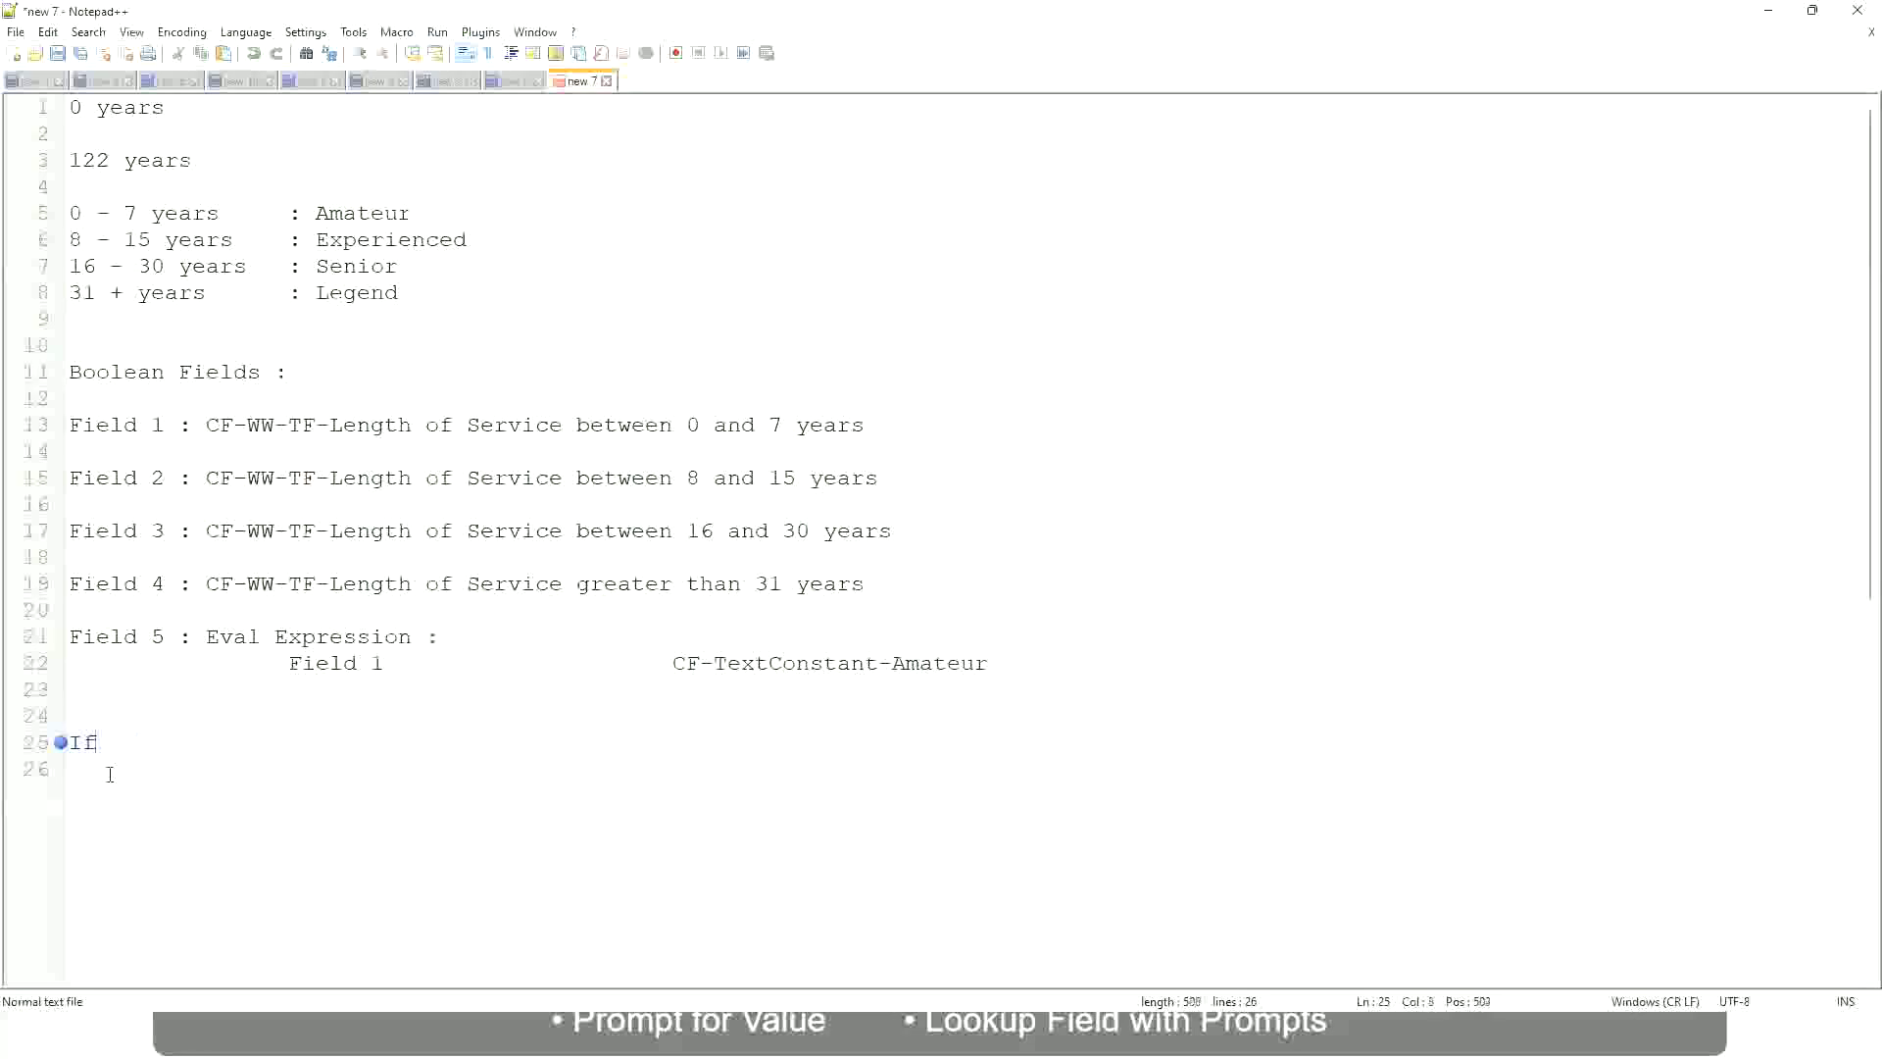
Write the rule's condition as "If Management Level is Manager or Above"
text(Management )
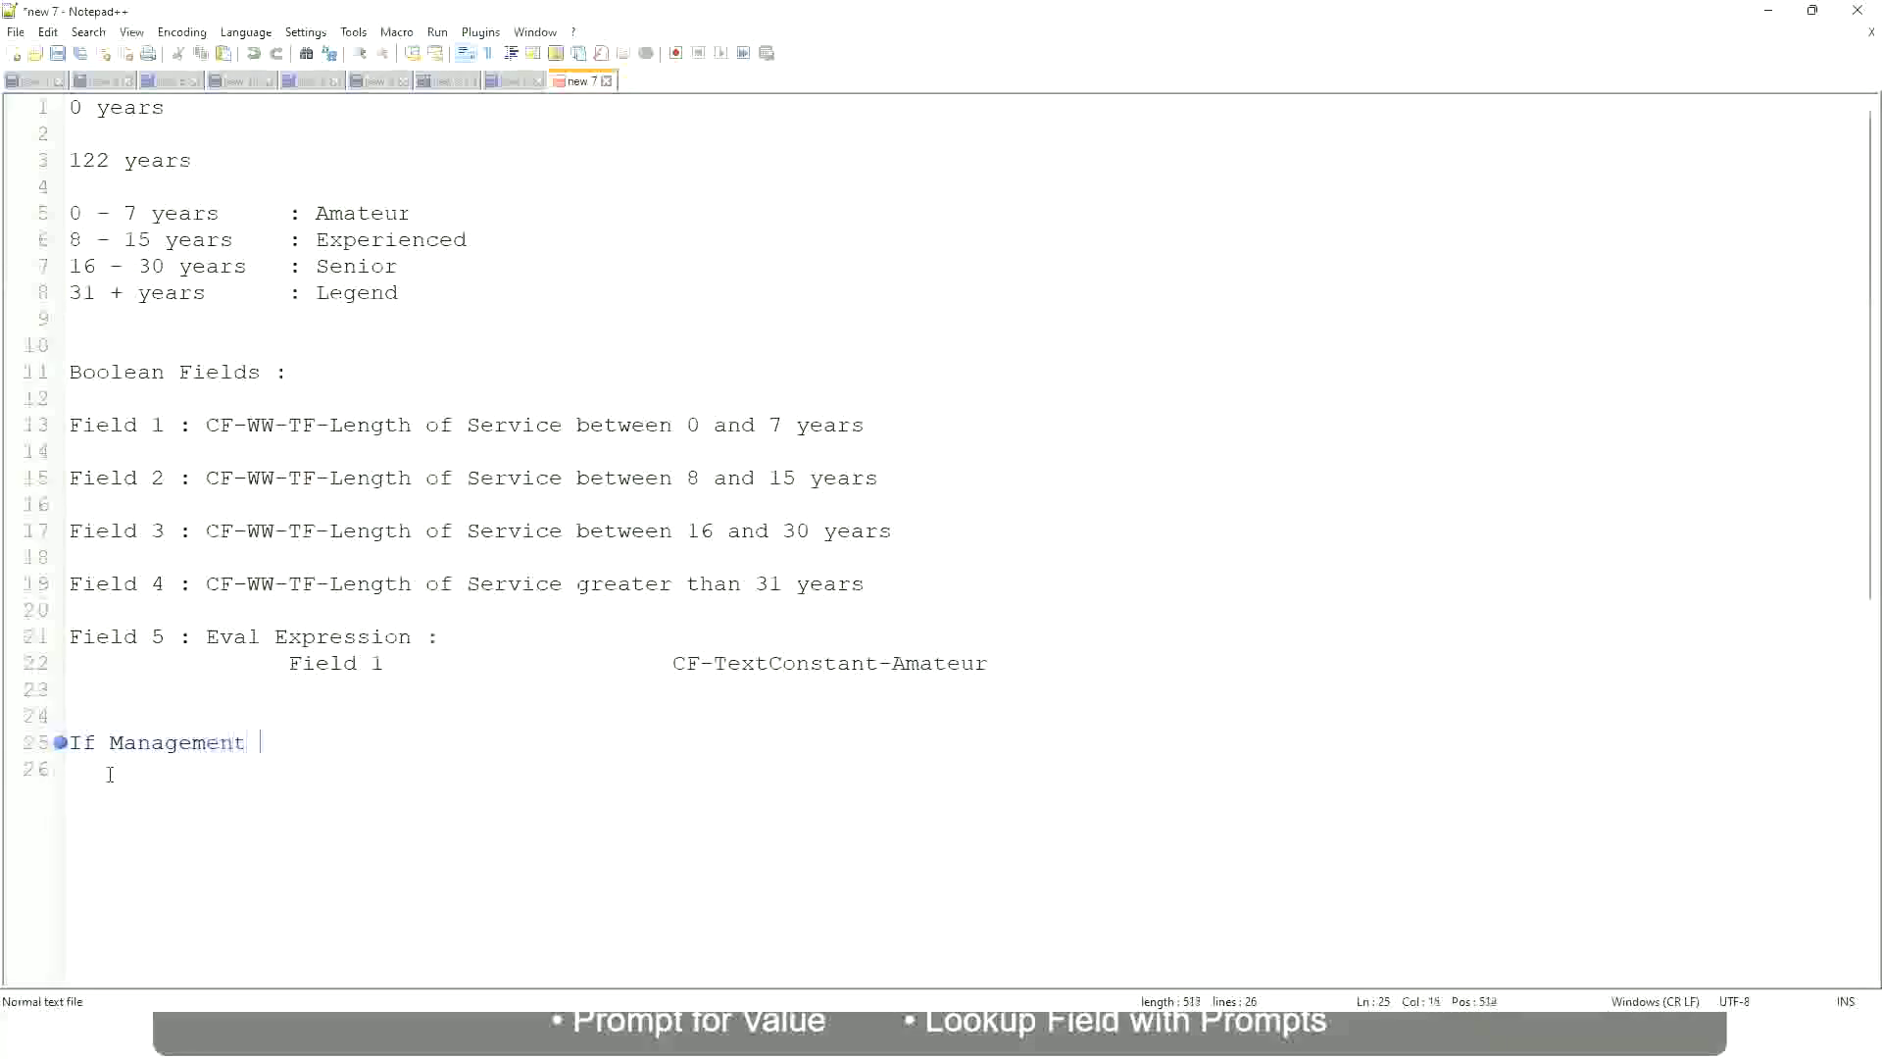
text(Level is Manager or A)
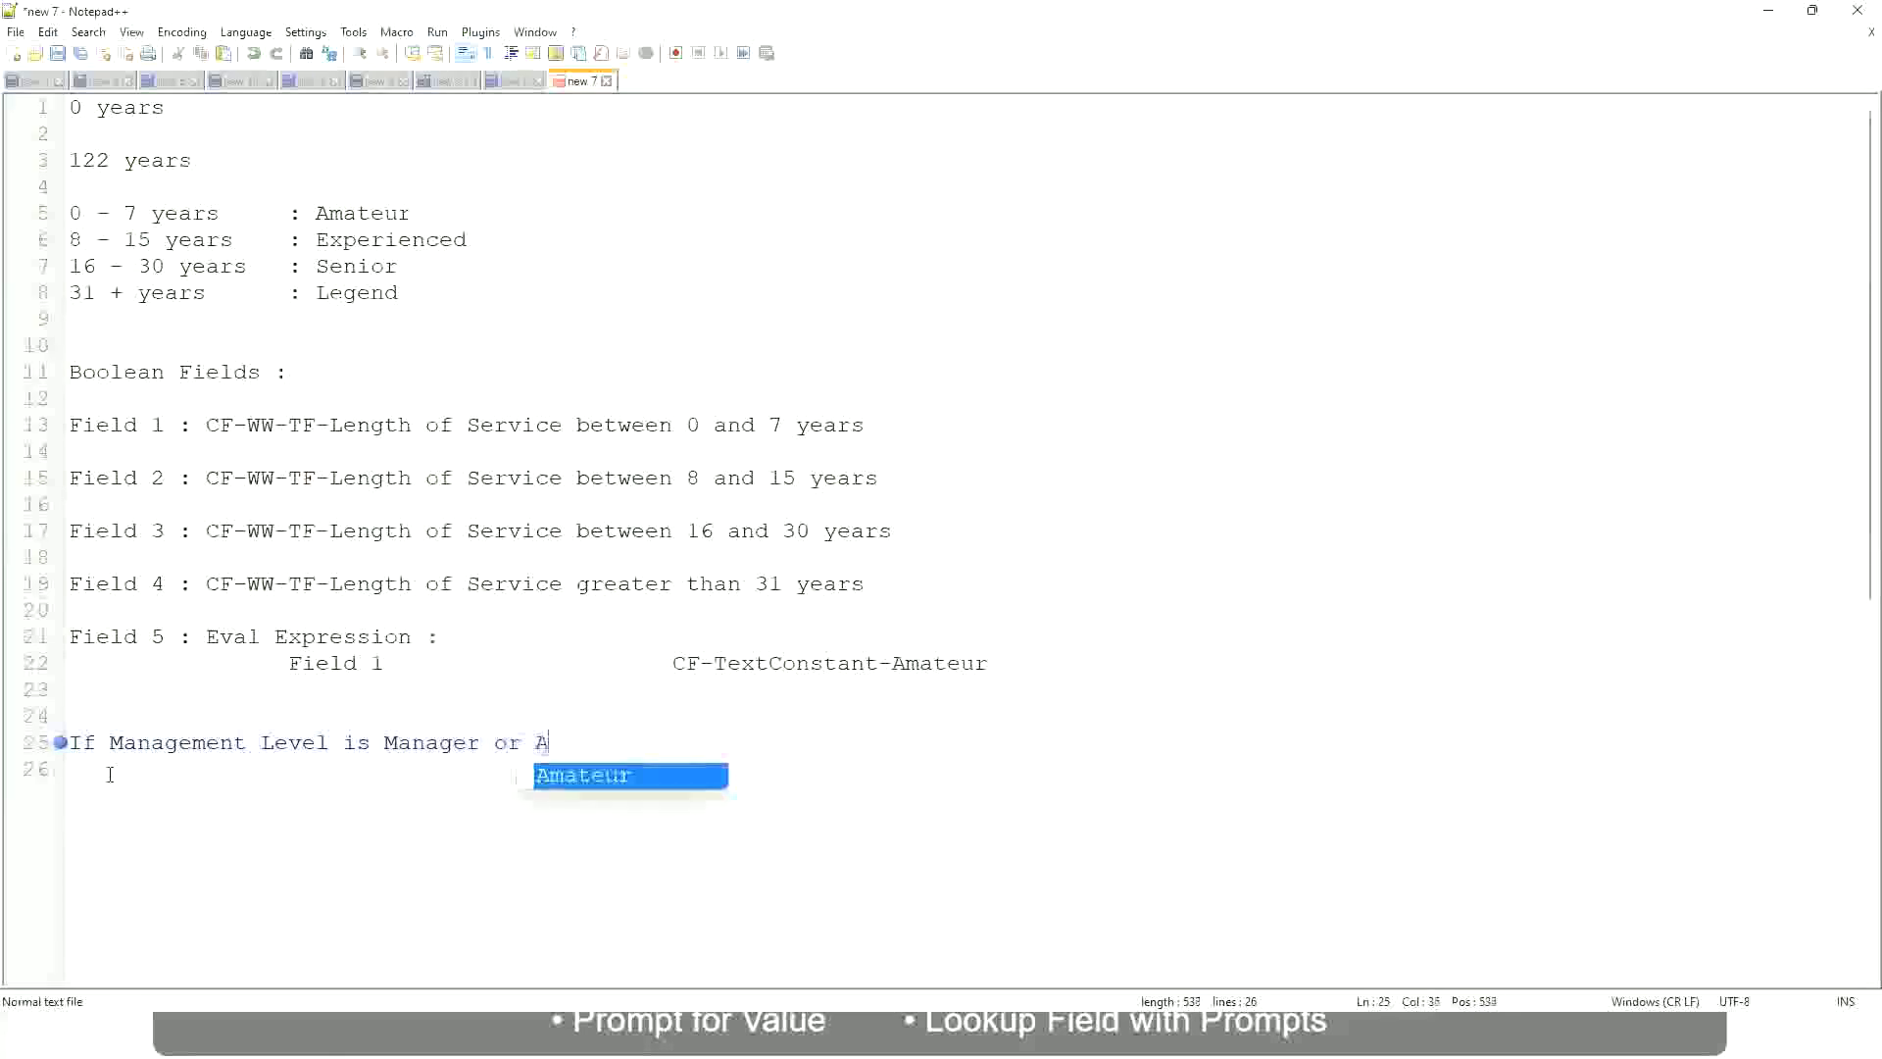
text(bove)
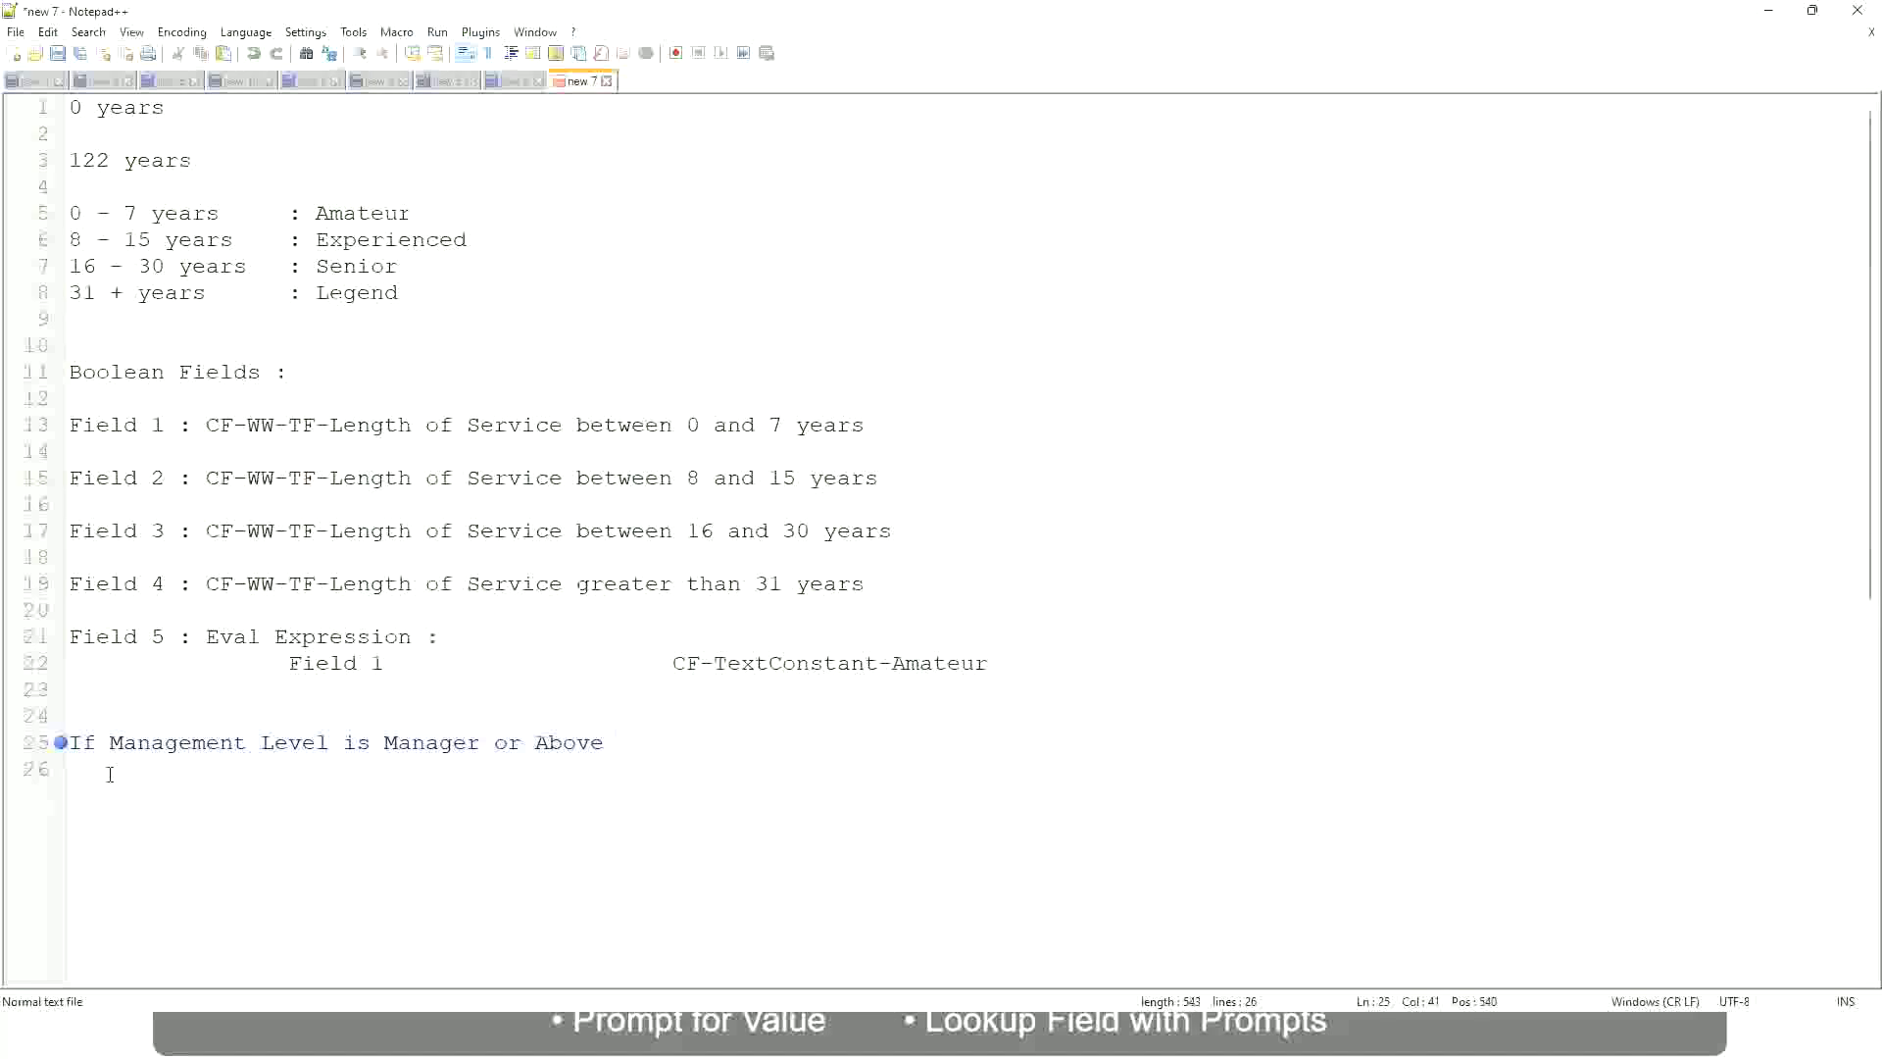
Add "Proposed Allowance Plan : Car Allowance" as the result on the Manager rule line, spaced well apart from the condition
key(Tab)
key(Tab)
key(Tab)
key(Tab)
text(Proposed)
text(Allowance )
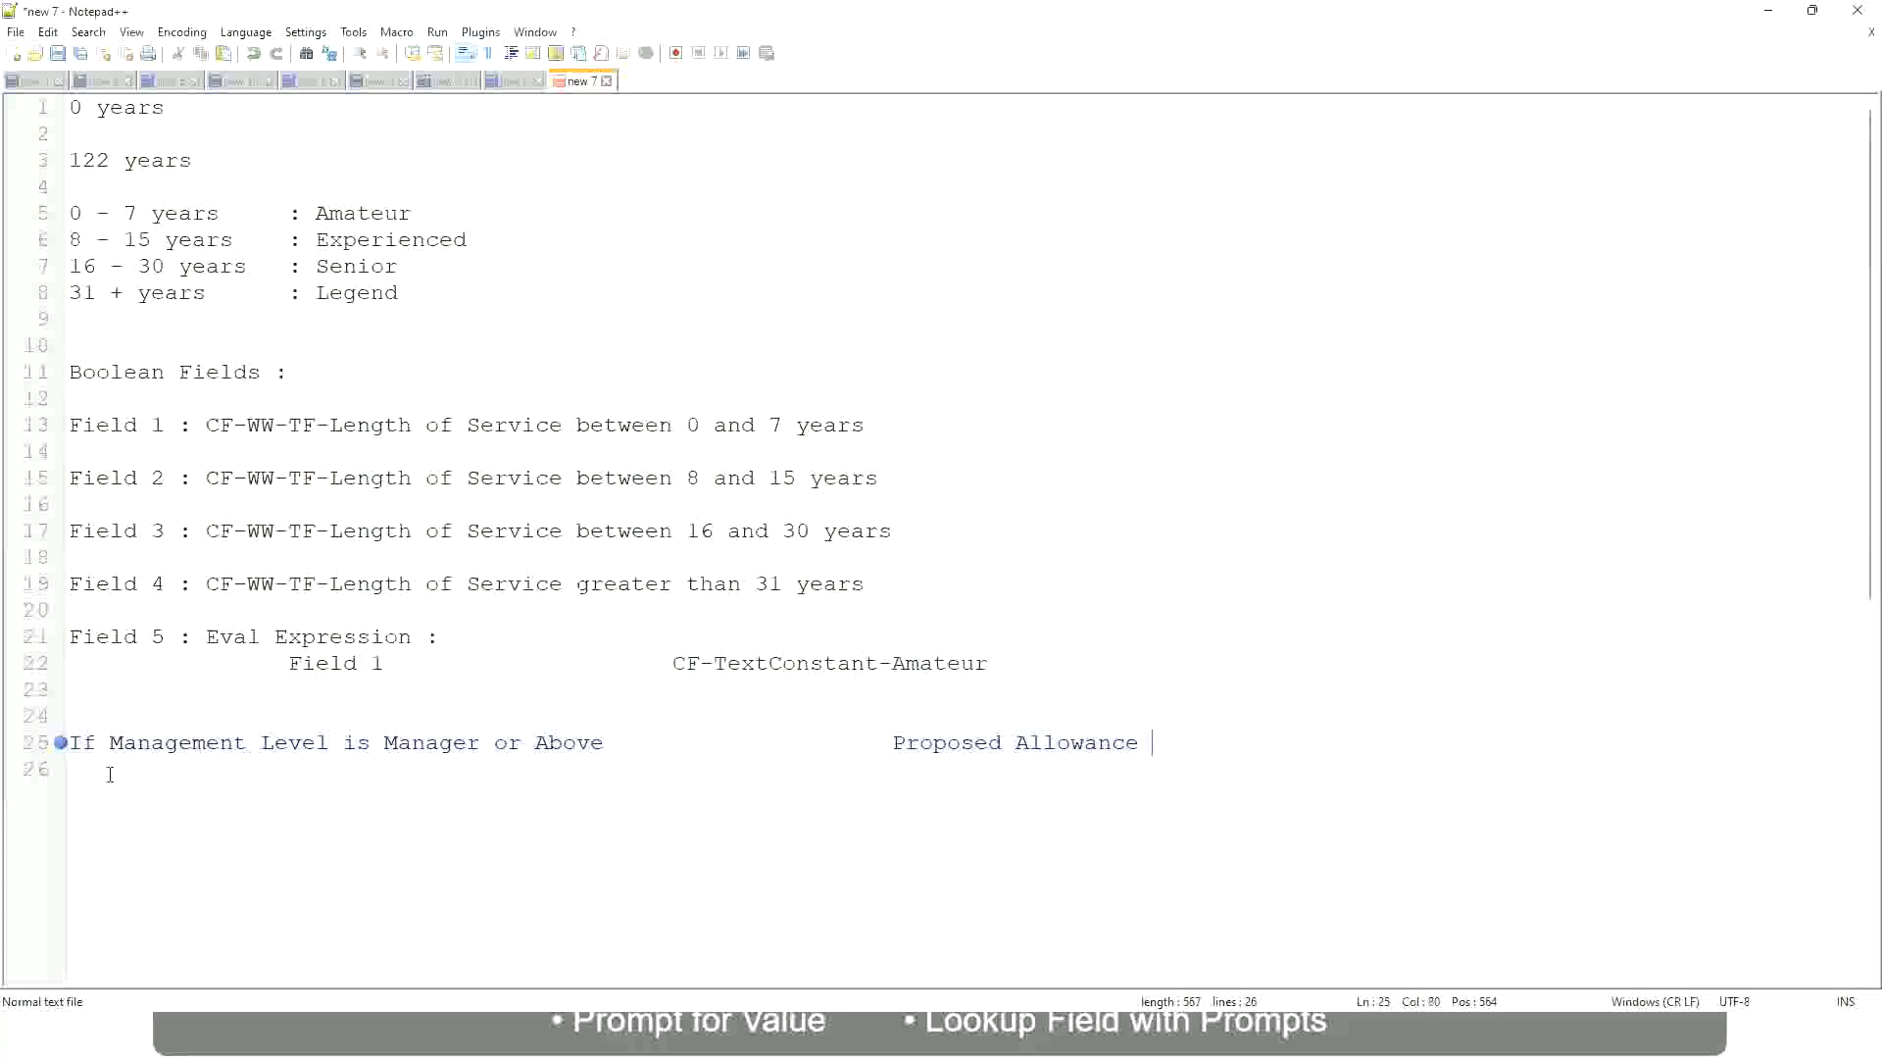
text(Plan)
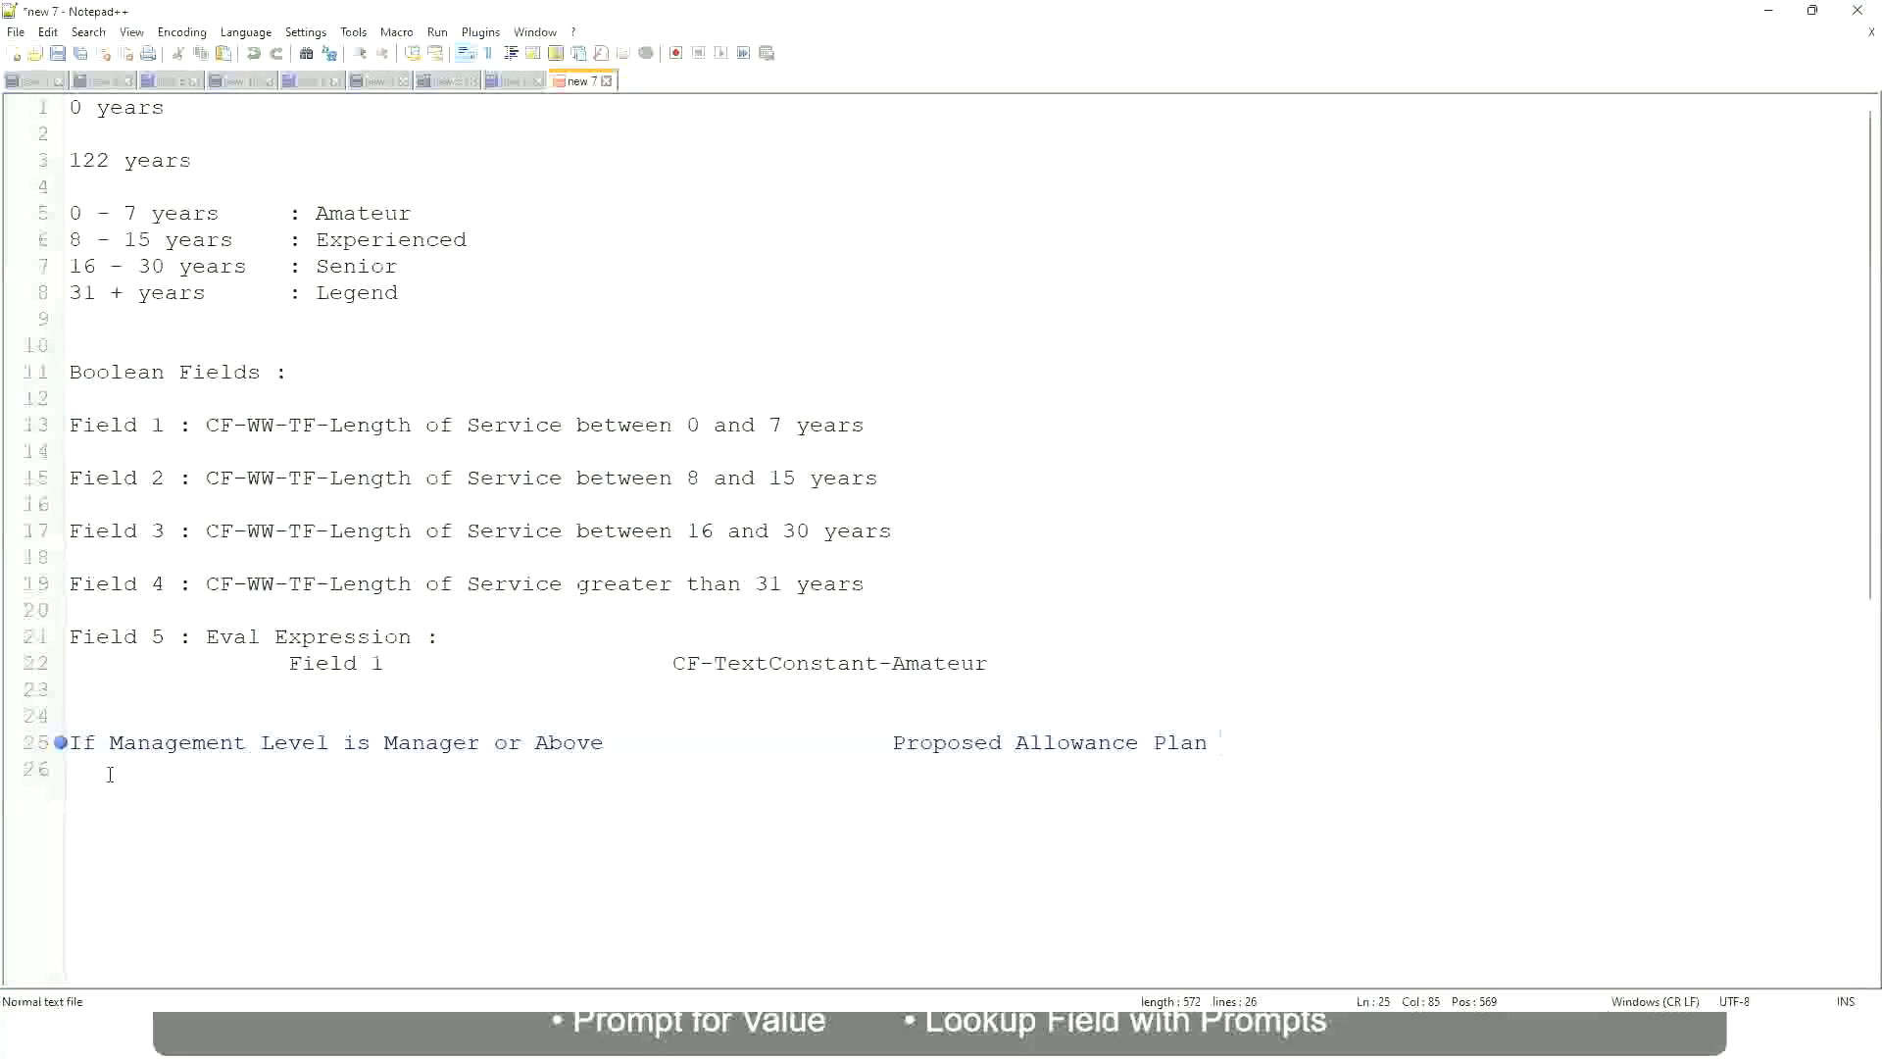
text(: Car Allowanc)
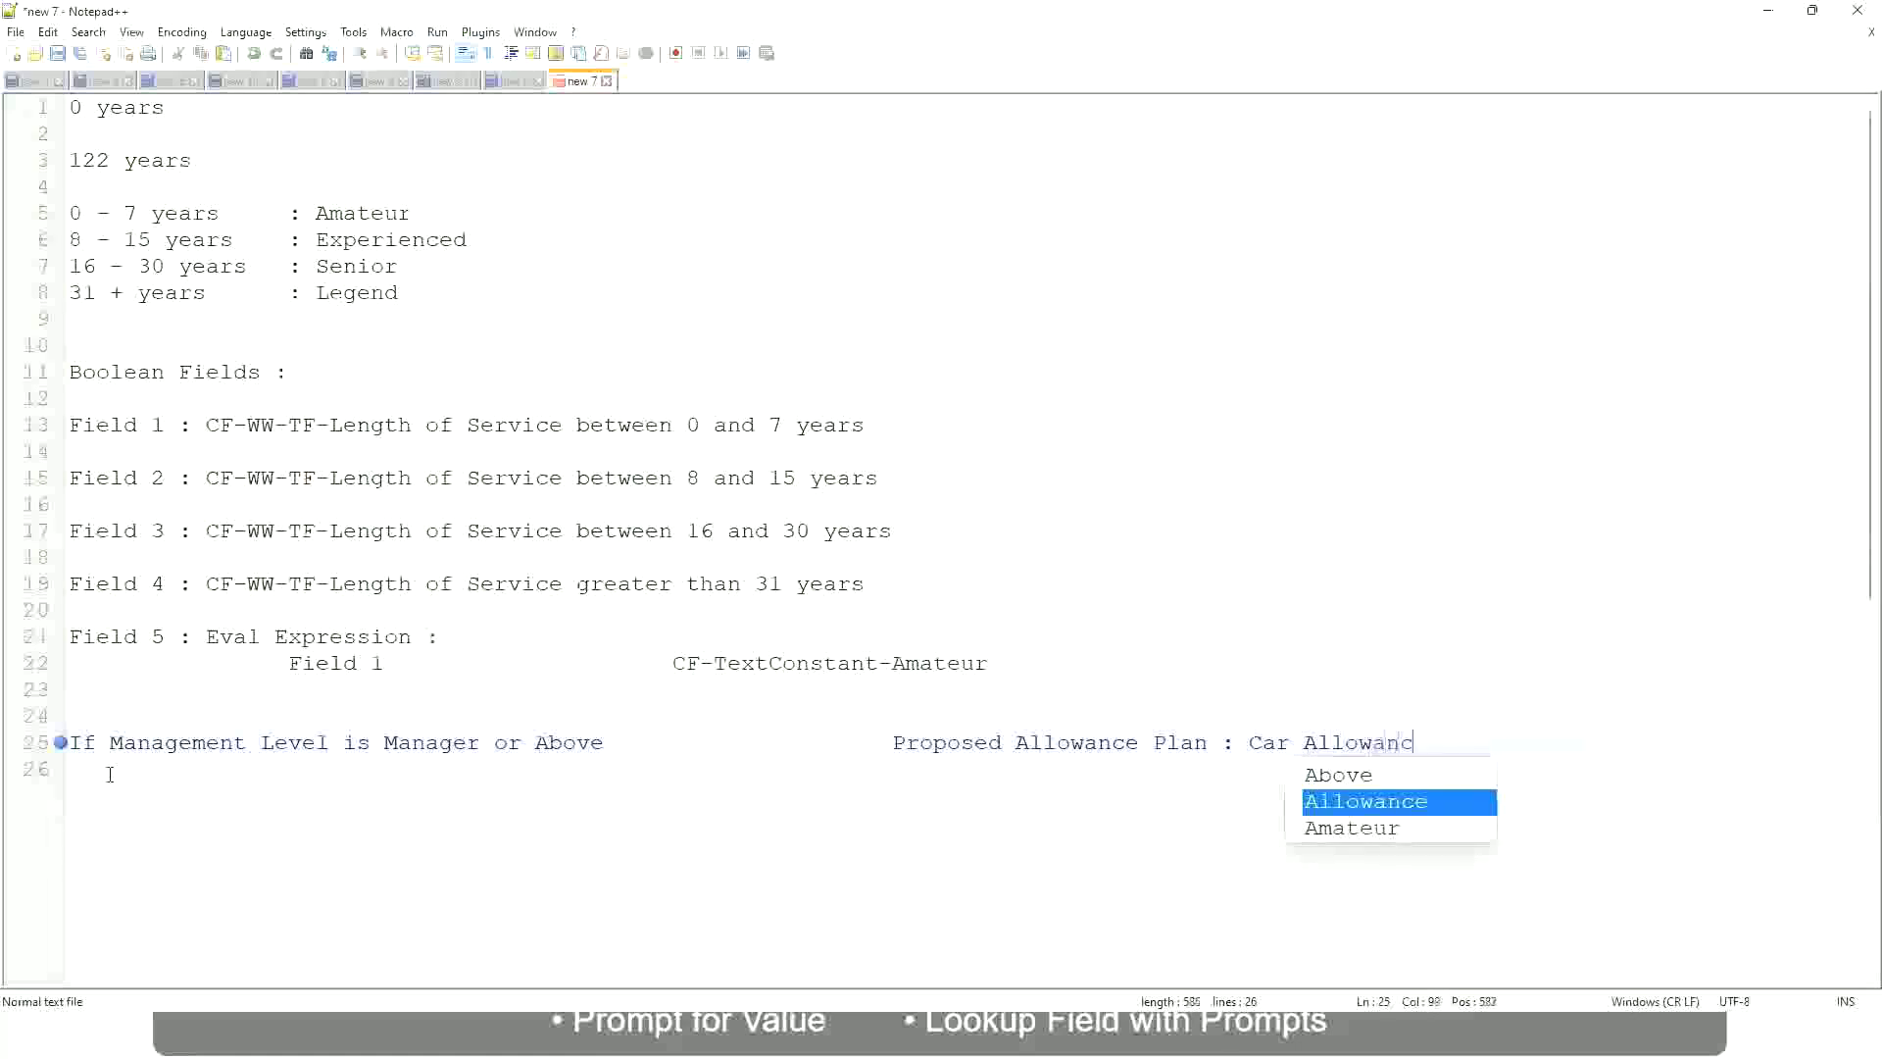
text(e)
key(Return)
Begin a second rule line with "If Management Level is" and remove "or Above" from the Manager rule
text(I)
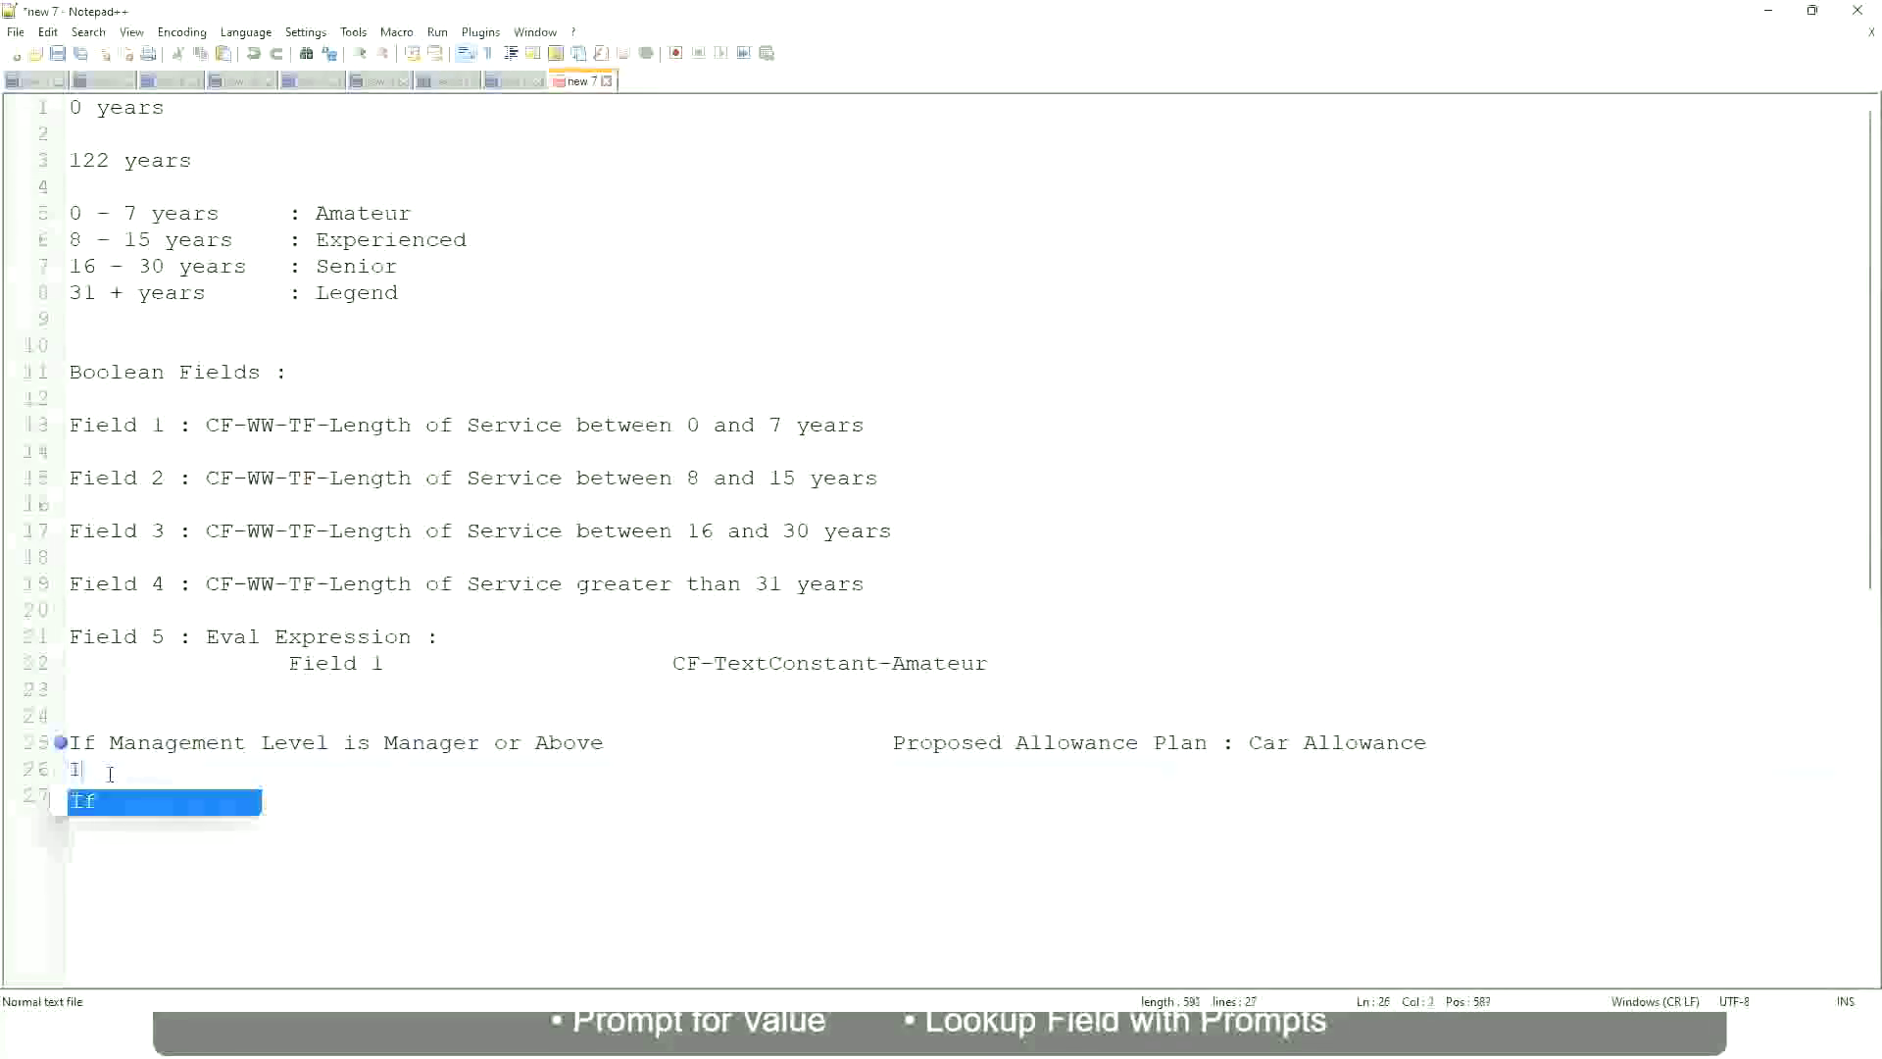
text(f Management Level is)
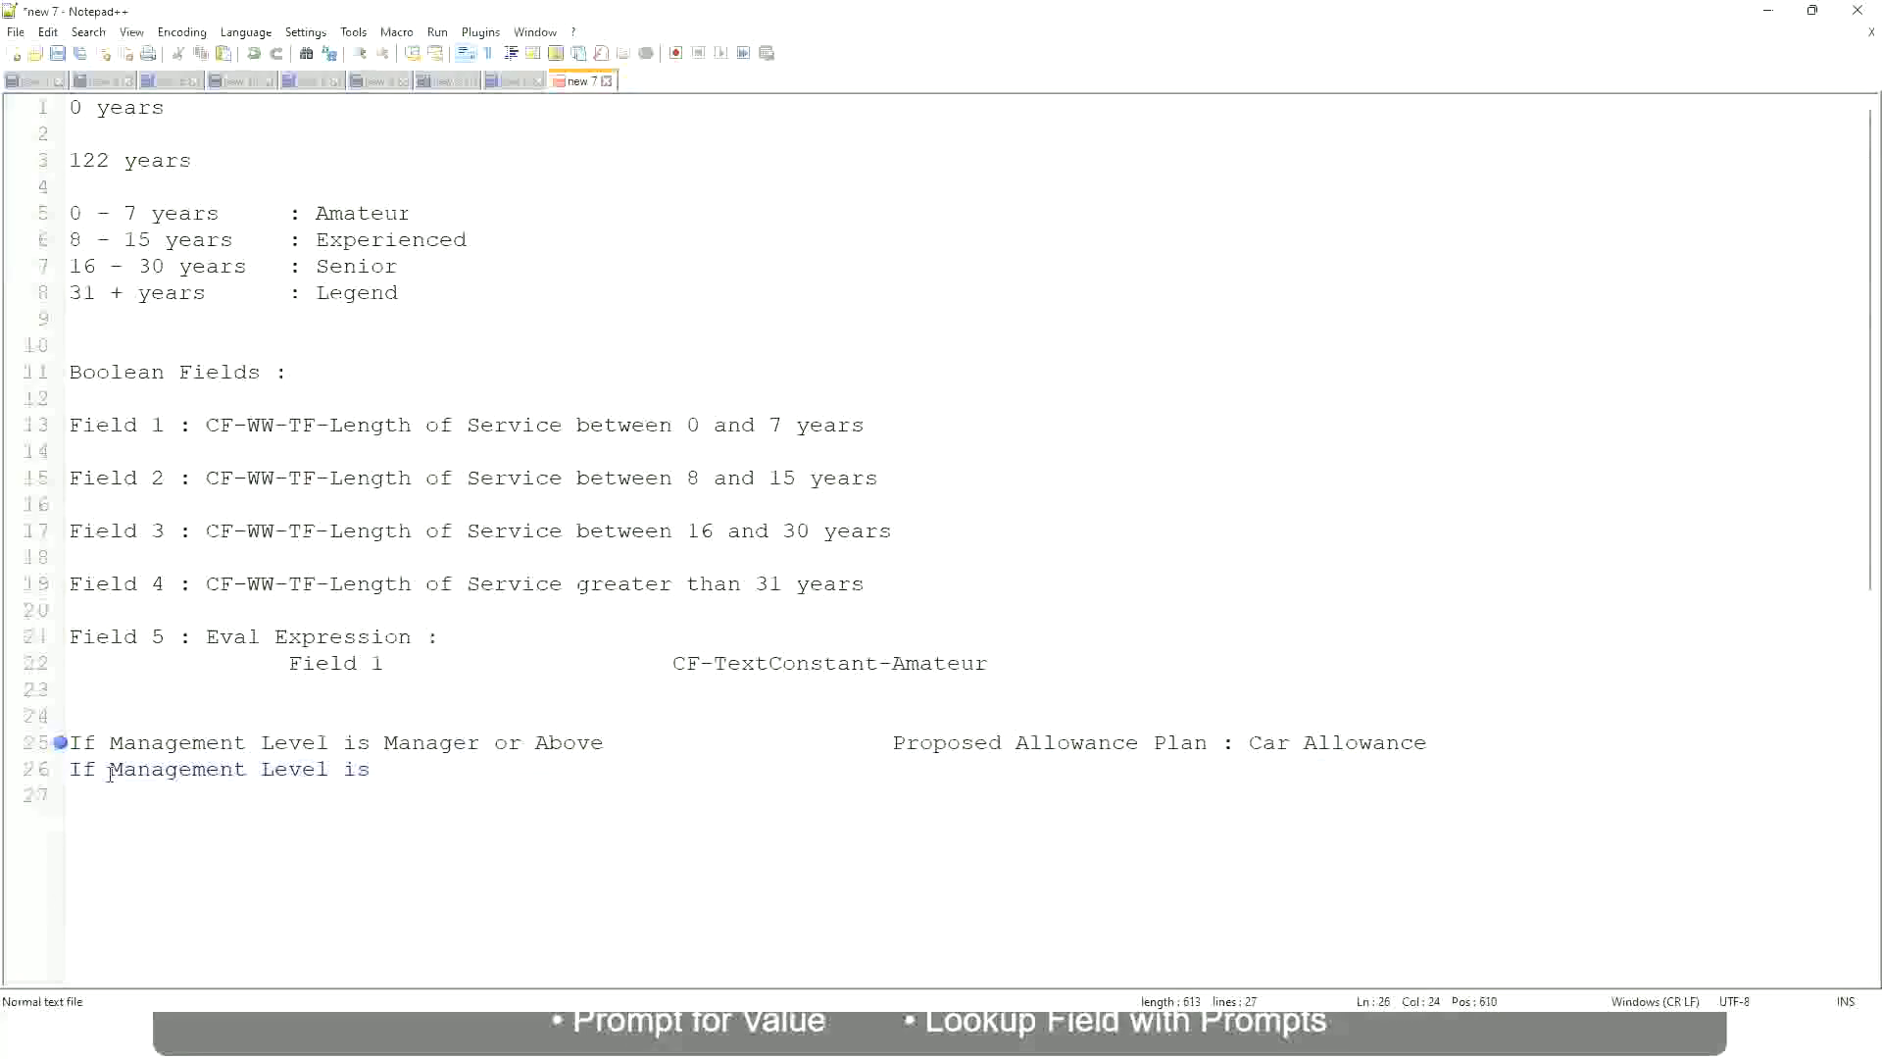
key(Up)
key(Right)
key(Right)
key(Right)
key(Right)
key(Right)
key(Right)
key(Right)
key(shift+Right)
key(shift+Right)
key(shift+Right)
key(shift+Right)
key(shift+Right)
key(shift+Right)
key(shift+Right)
key(shift+Right)
key(shift+Right)
key(Delete)
key(Down)
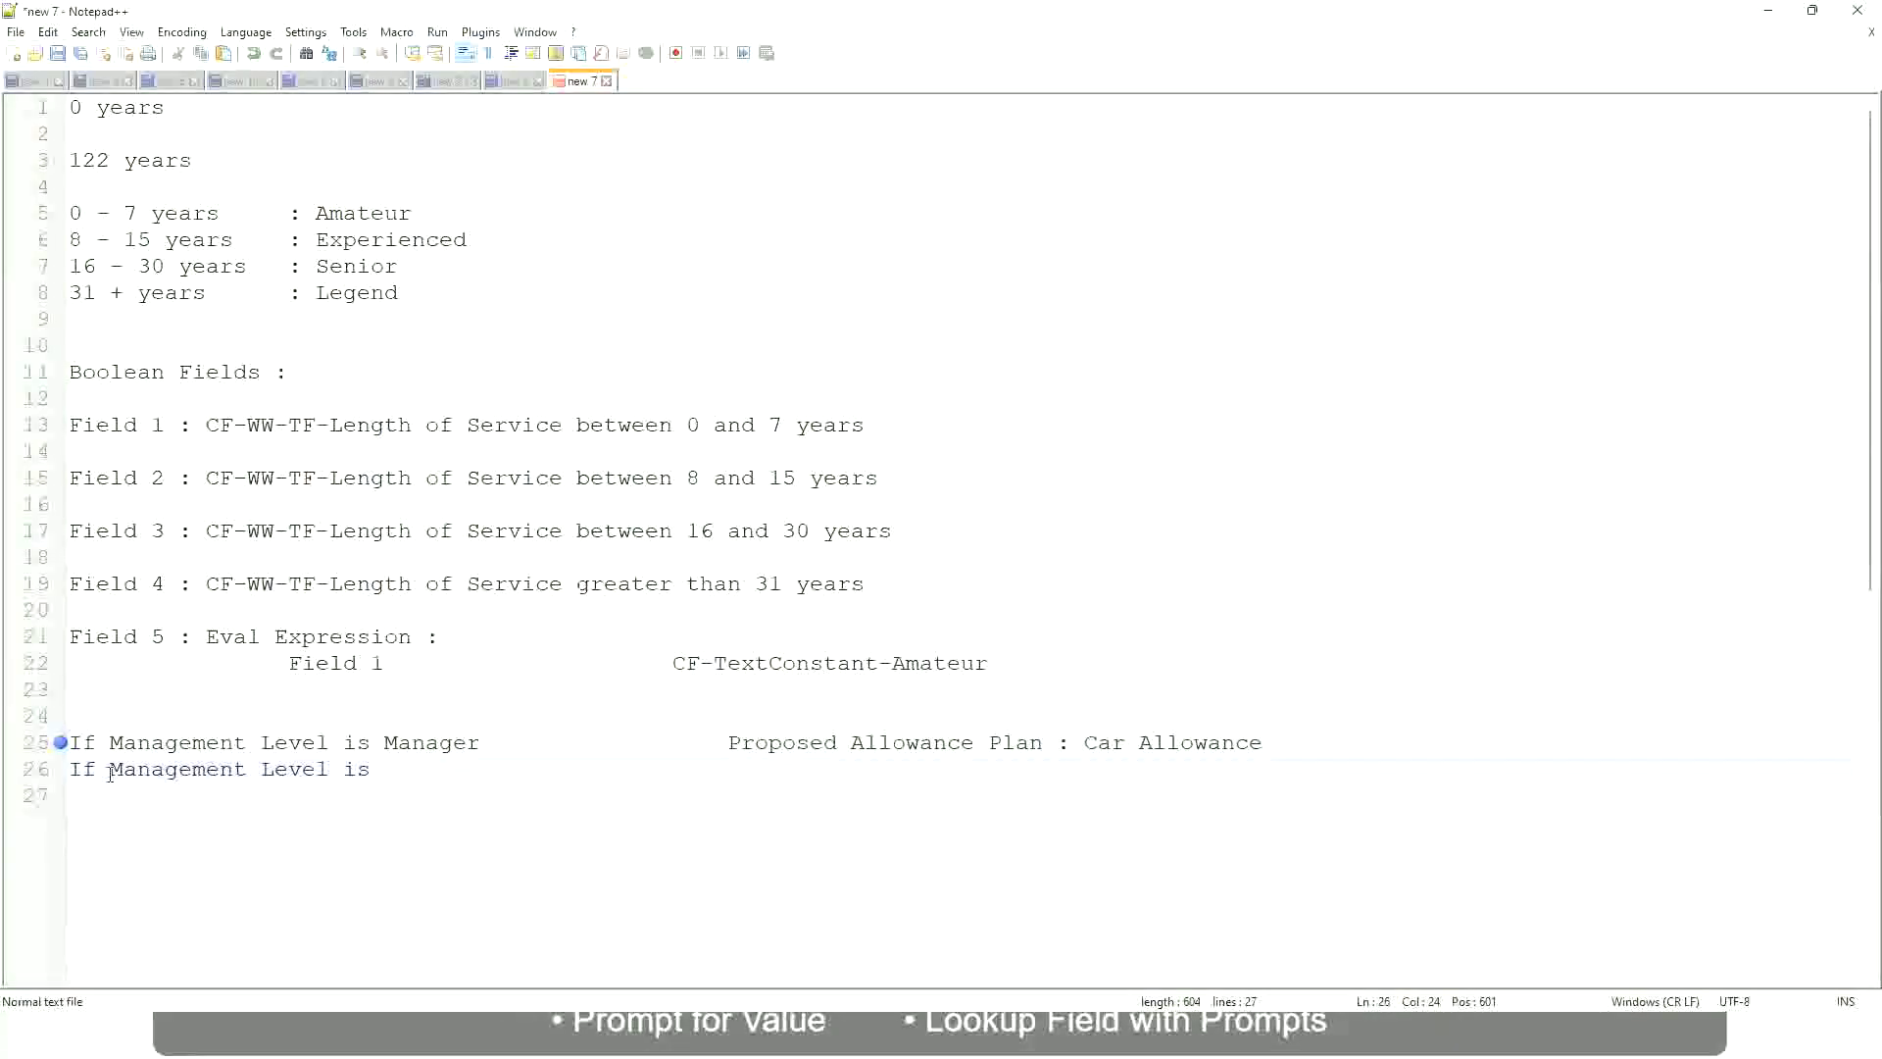
Complete the second rule with the level Director and the aligned result Executive Allowance
text(Director)
key(Tab)
key(Tab)
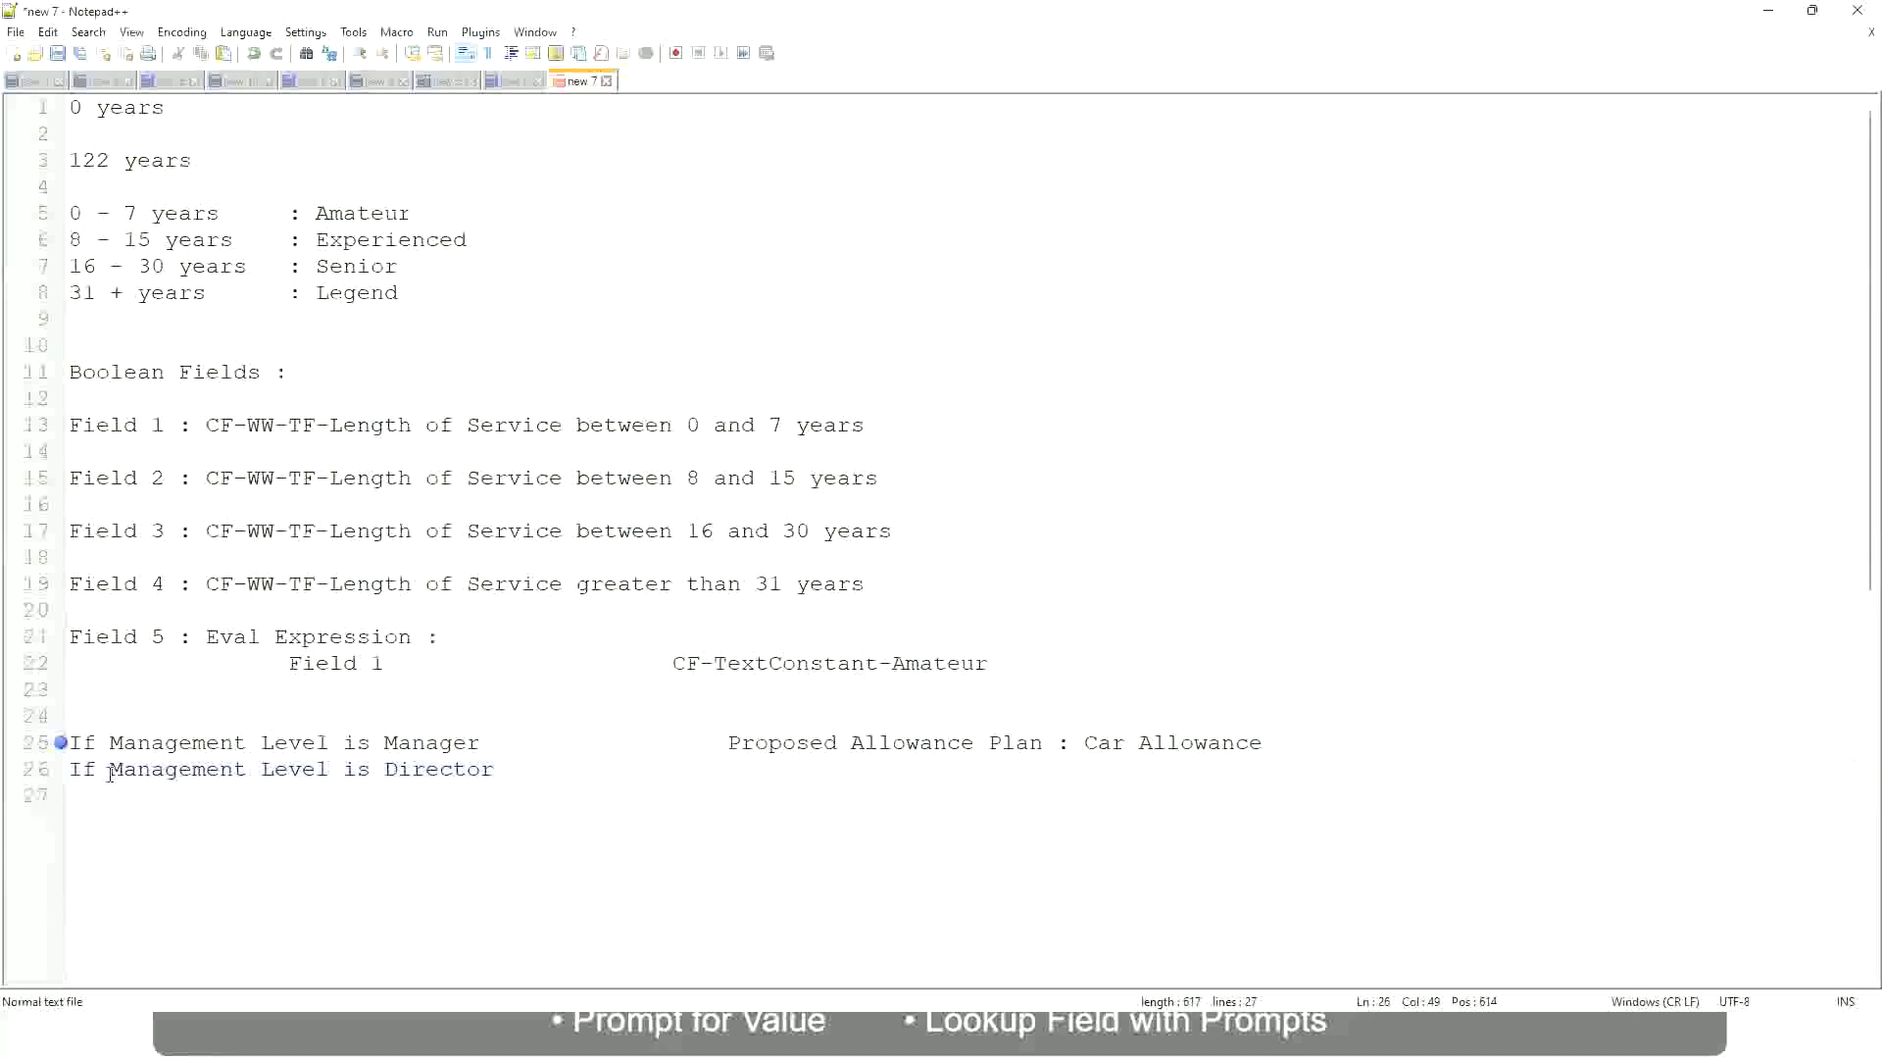
text(Executive Allowance)
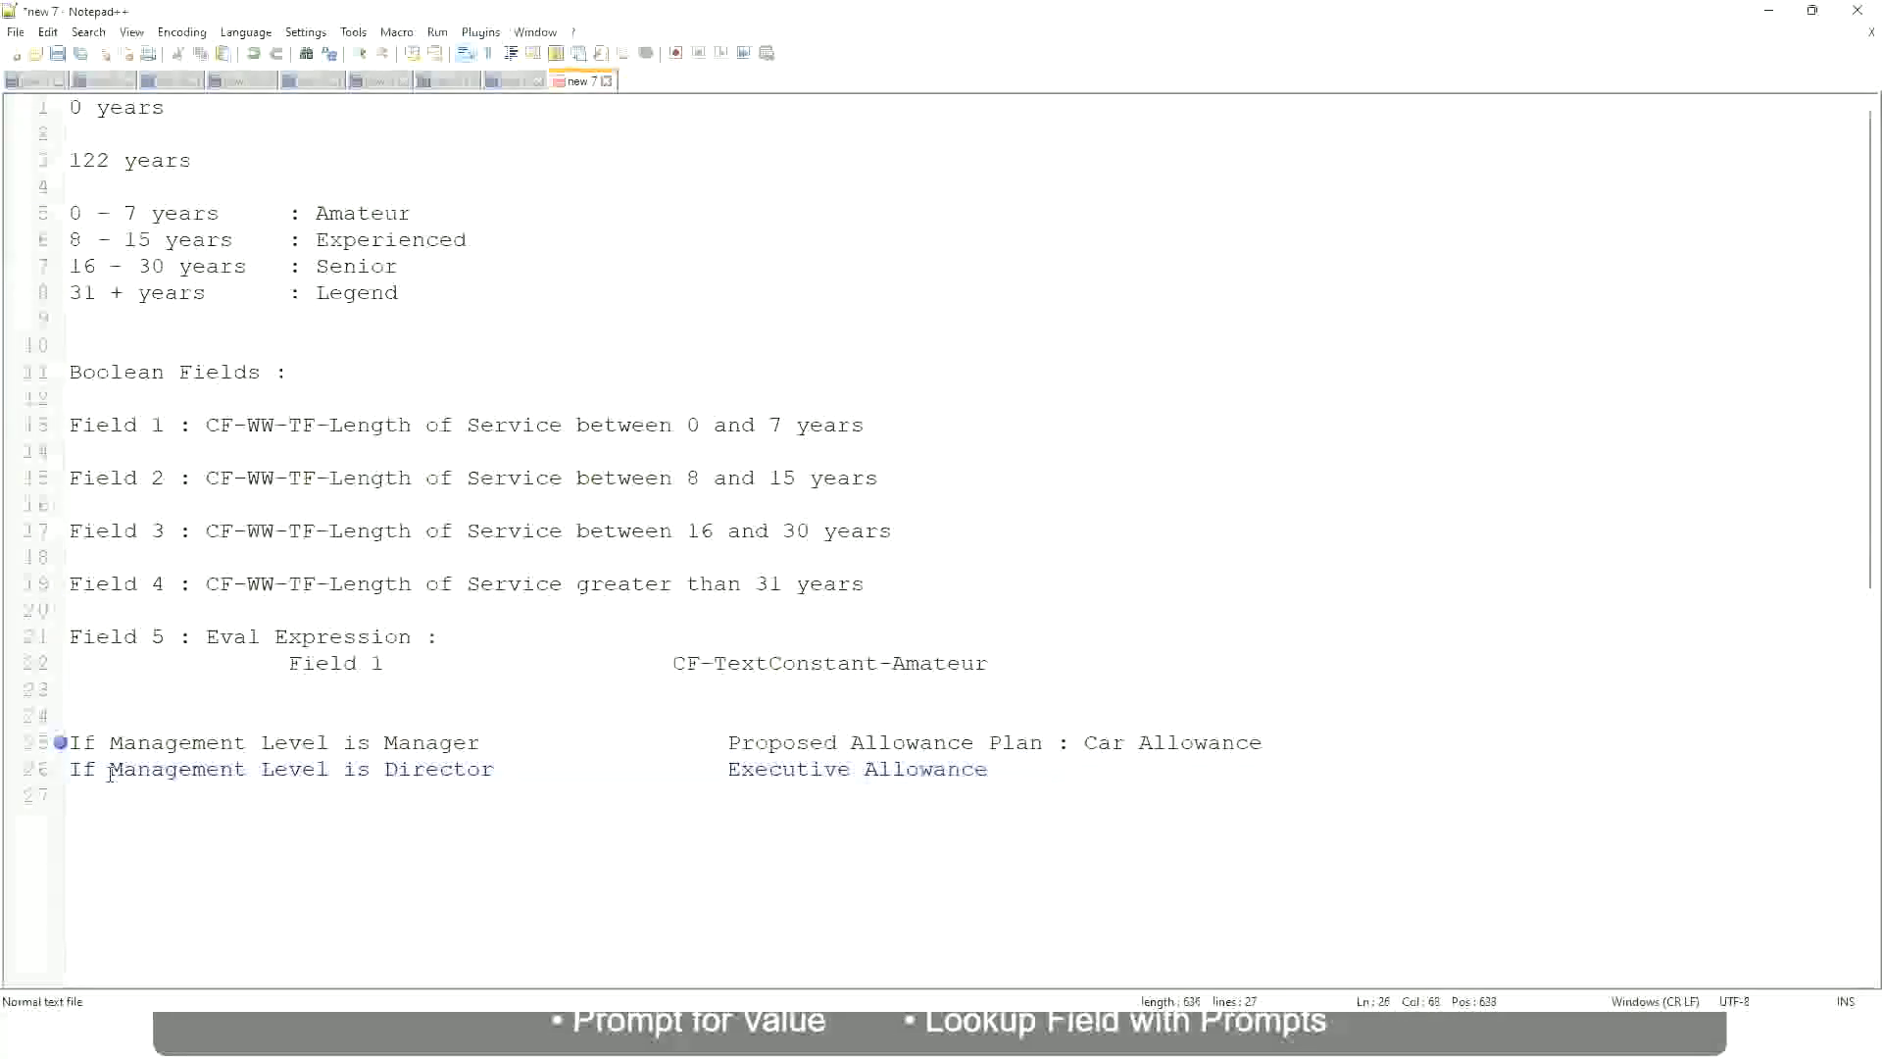
Add a third rule line, "If Management Level is CEO", with the aligned result CEO Allowance
key(Down)
text(If Mana)
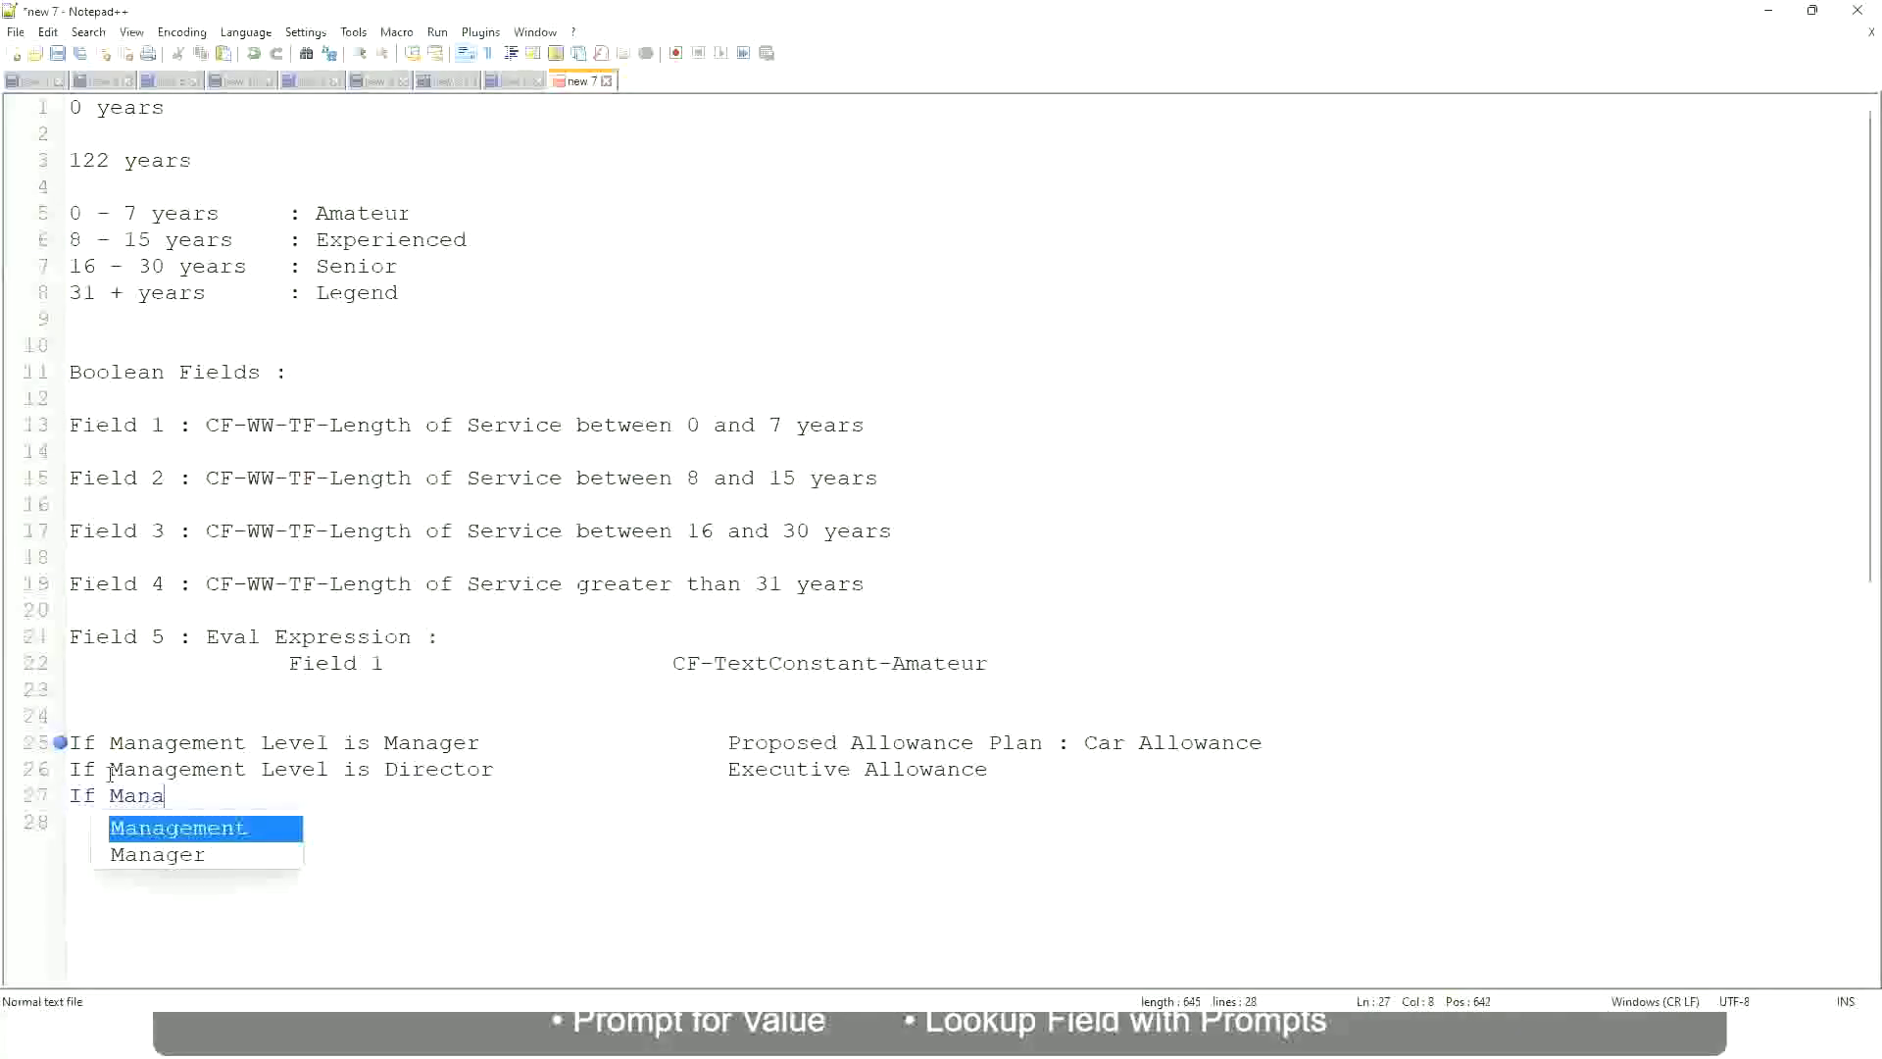
key(Return)
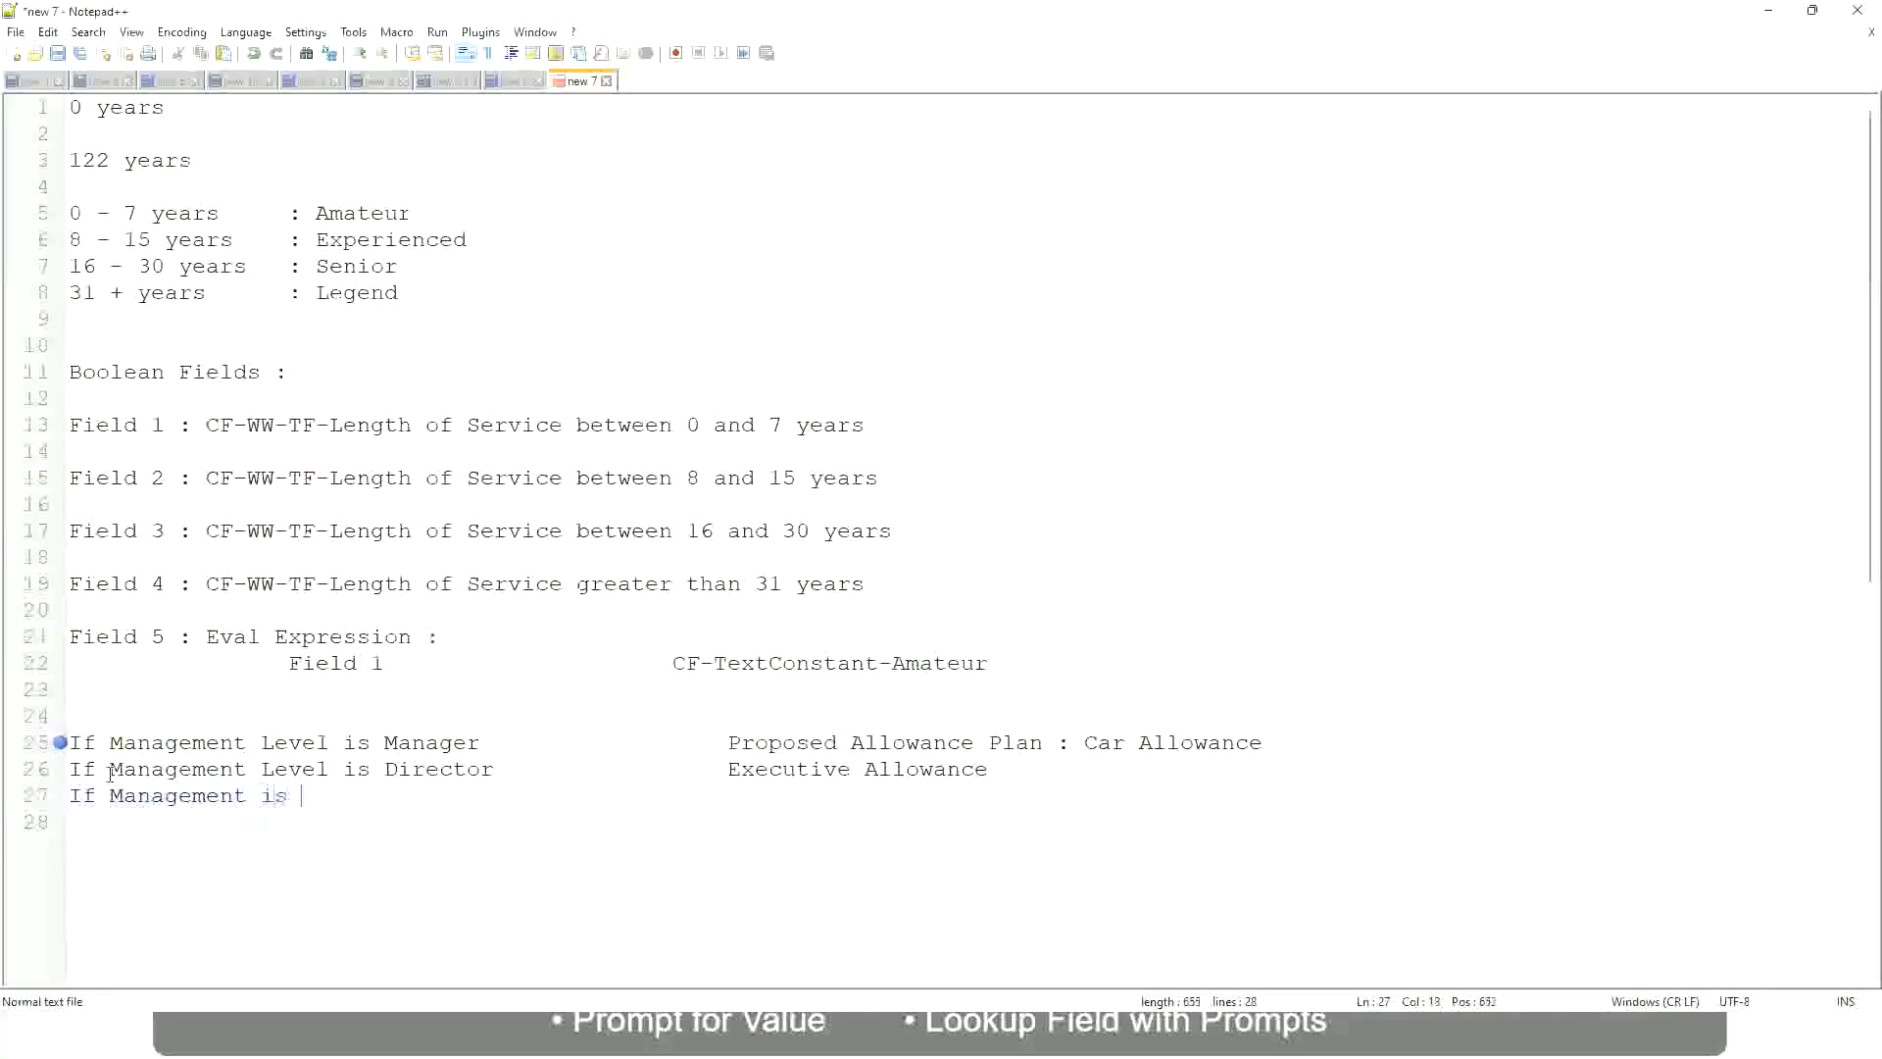
text(le)
key(BackSpace)
key(BackSpace)
text(Le)
key(Down)
key(Down)
key(Return)
text(is CEO)
key(Tab)
key(Tab)
text(CEO Allowance)
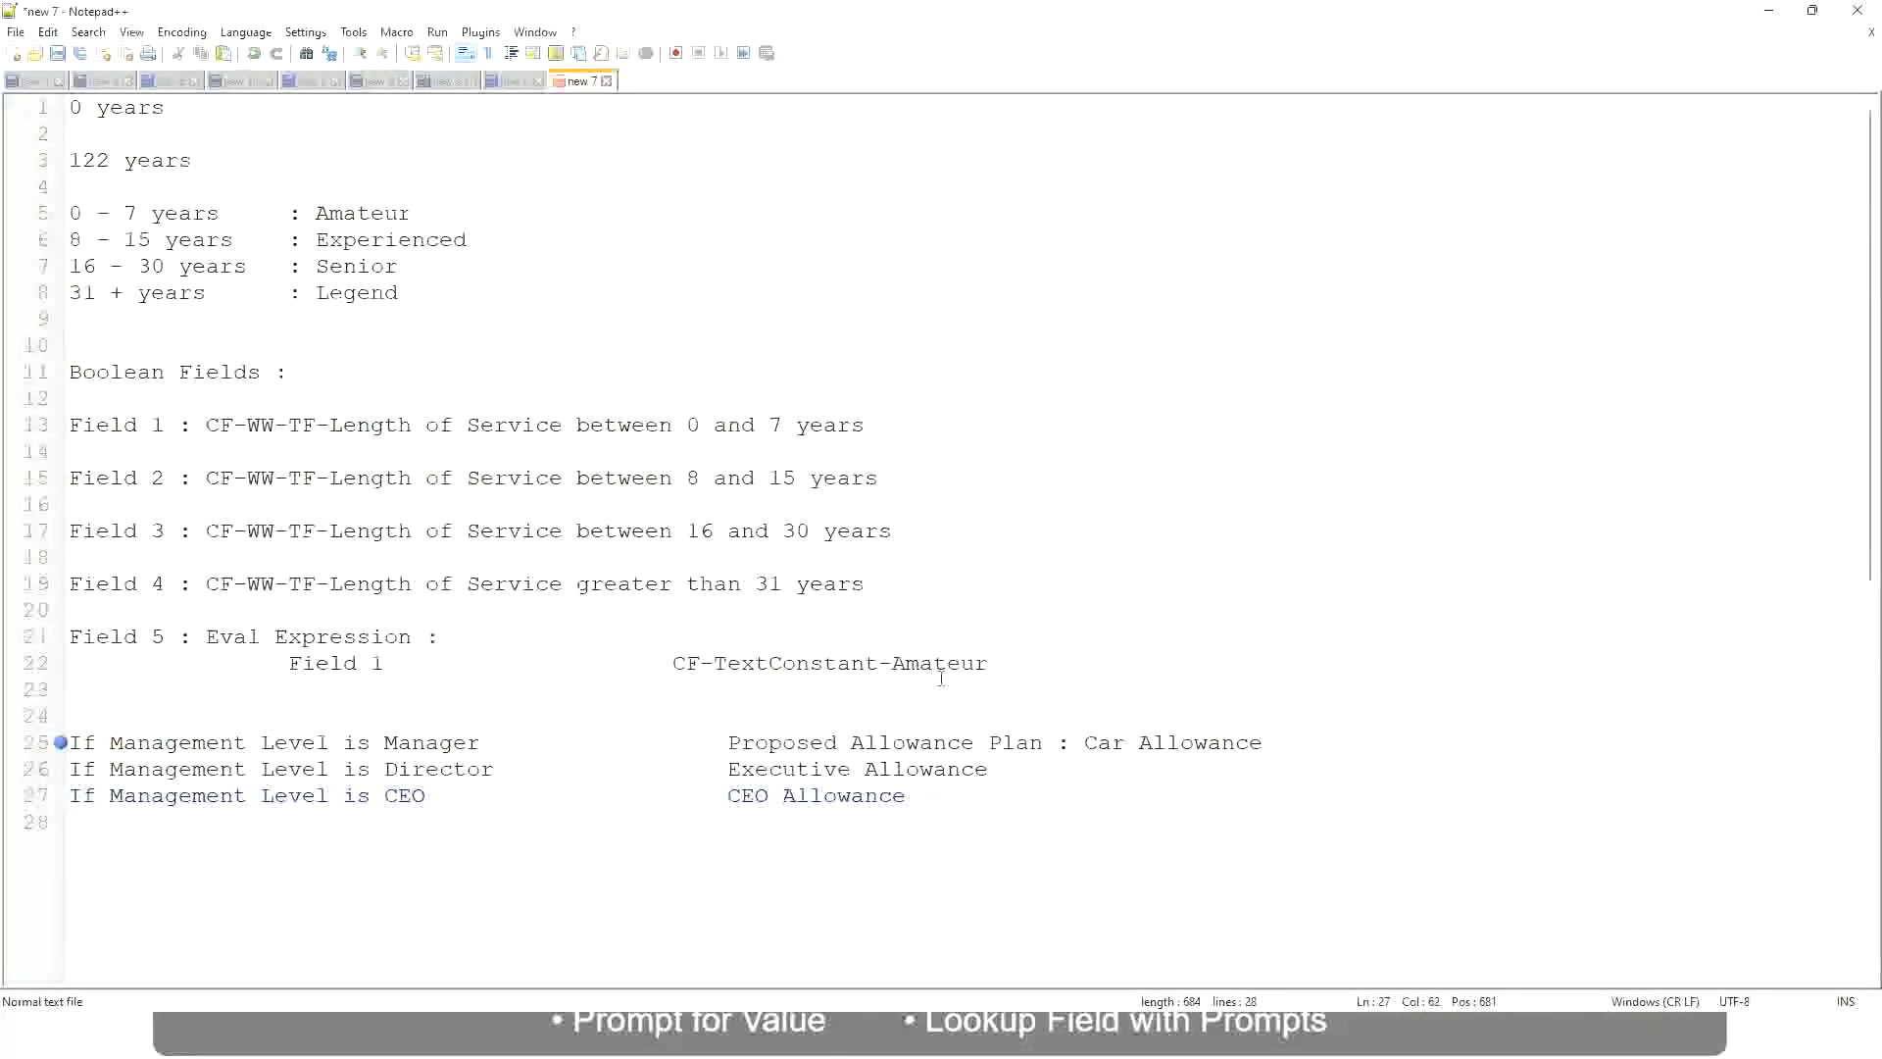
click(1084, 742)
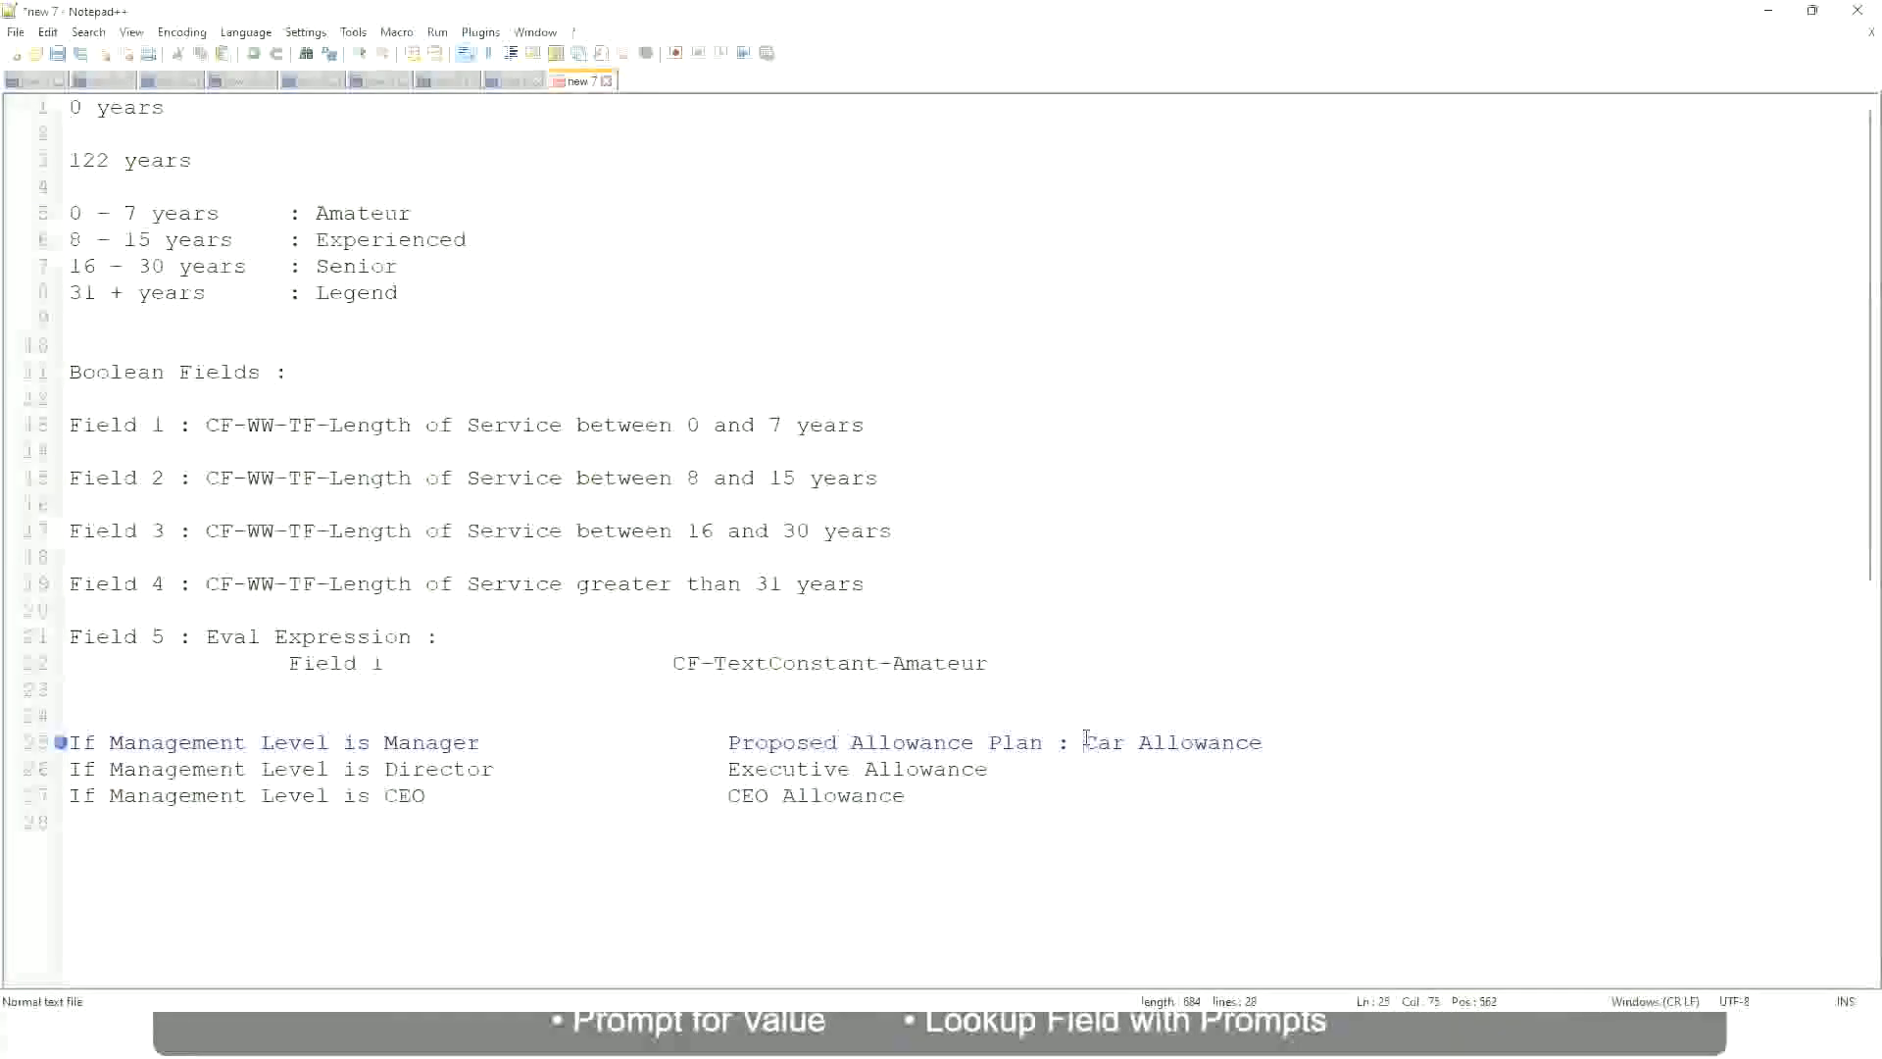
Replace the Manager rule's allowance plan result with "First Line Manager"
drag(1084, 742, 1265, 736)
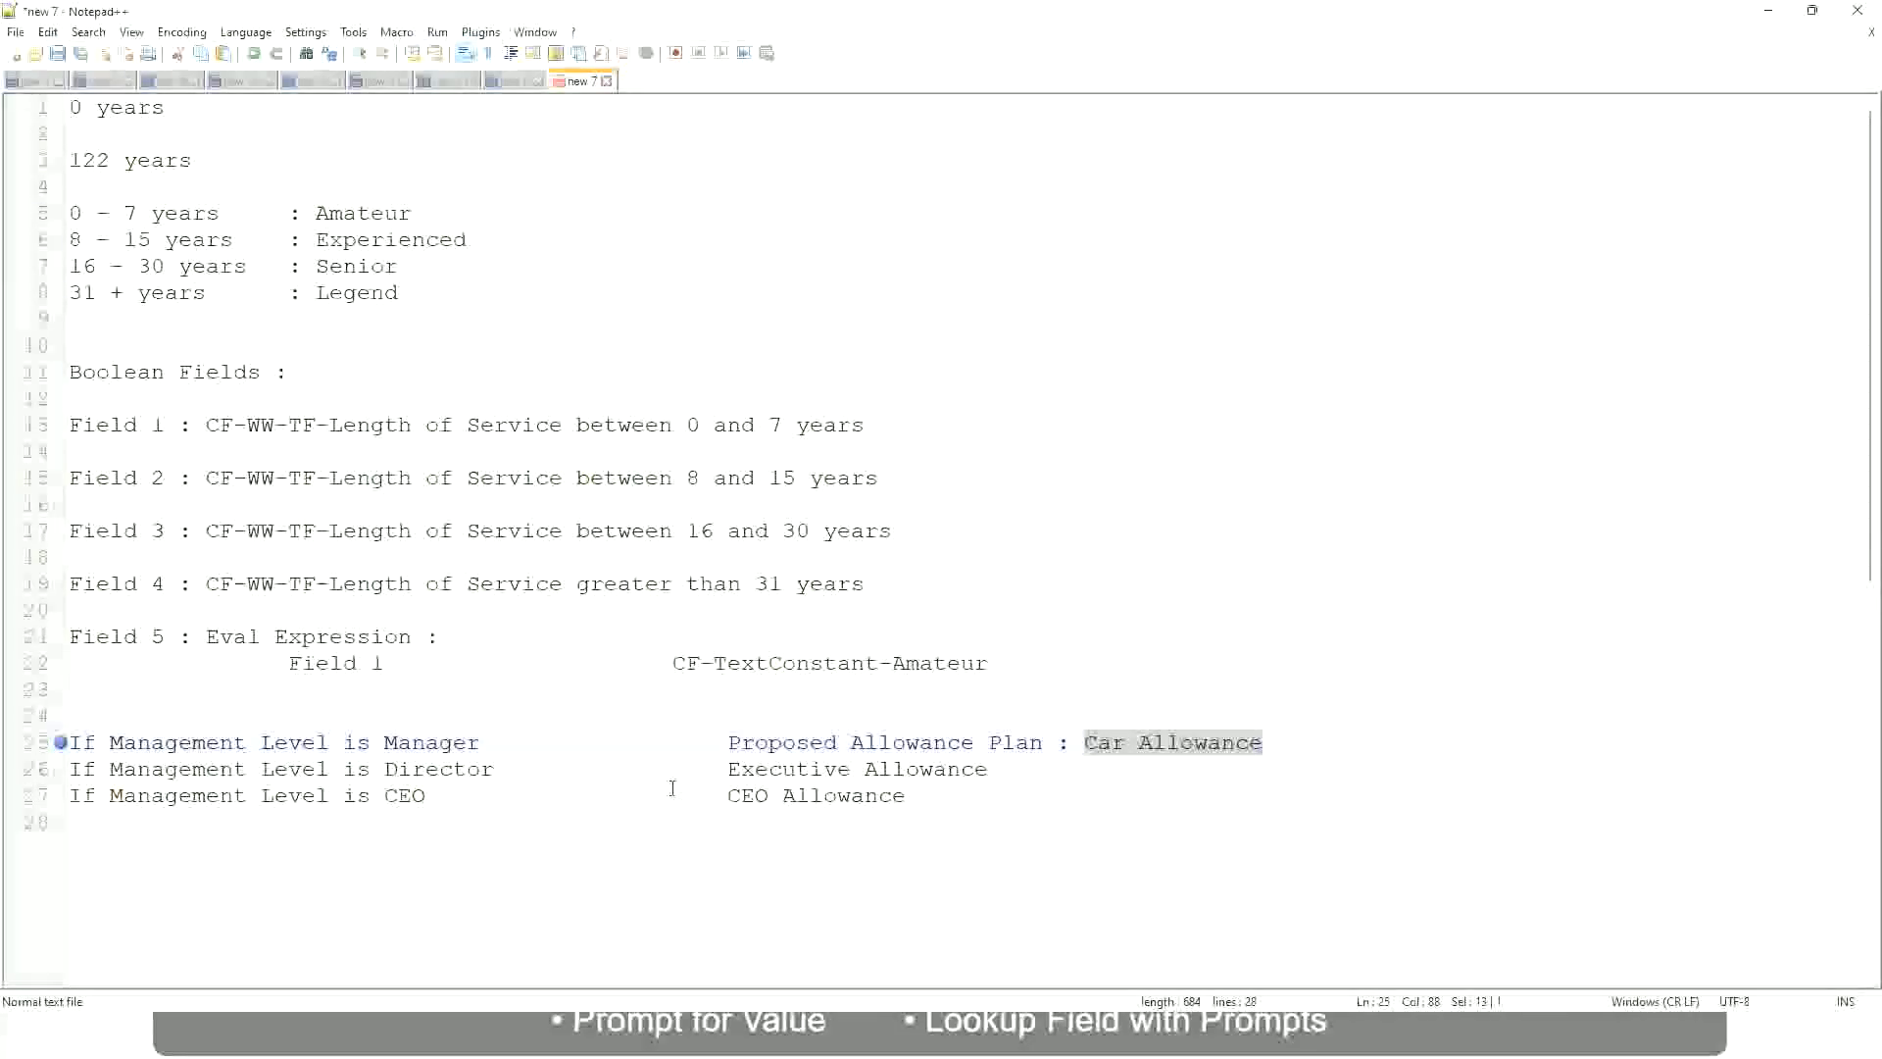
click(878, 742)
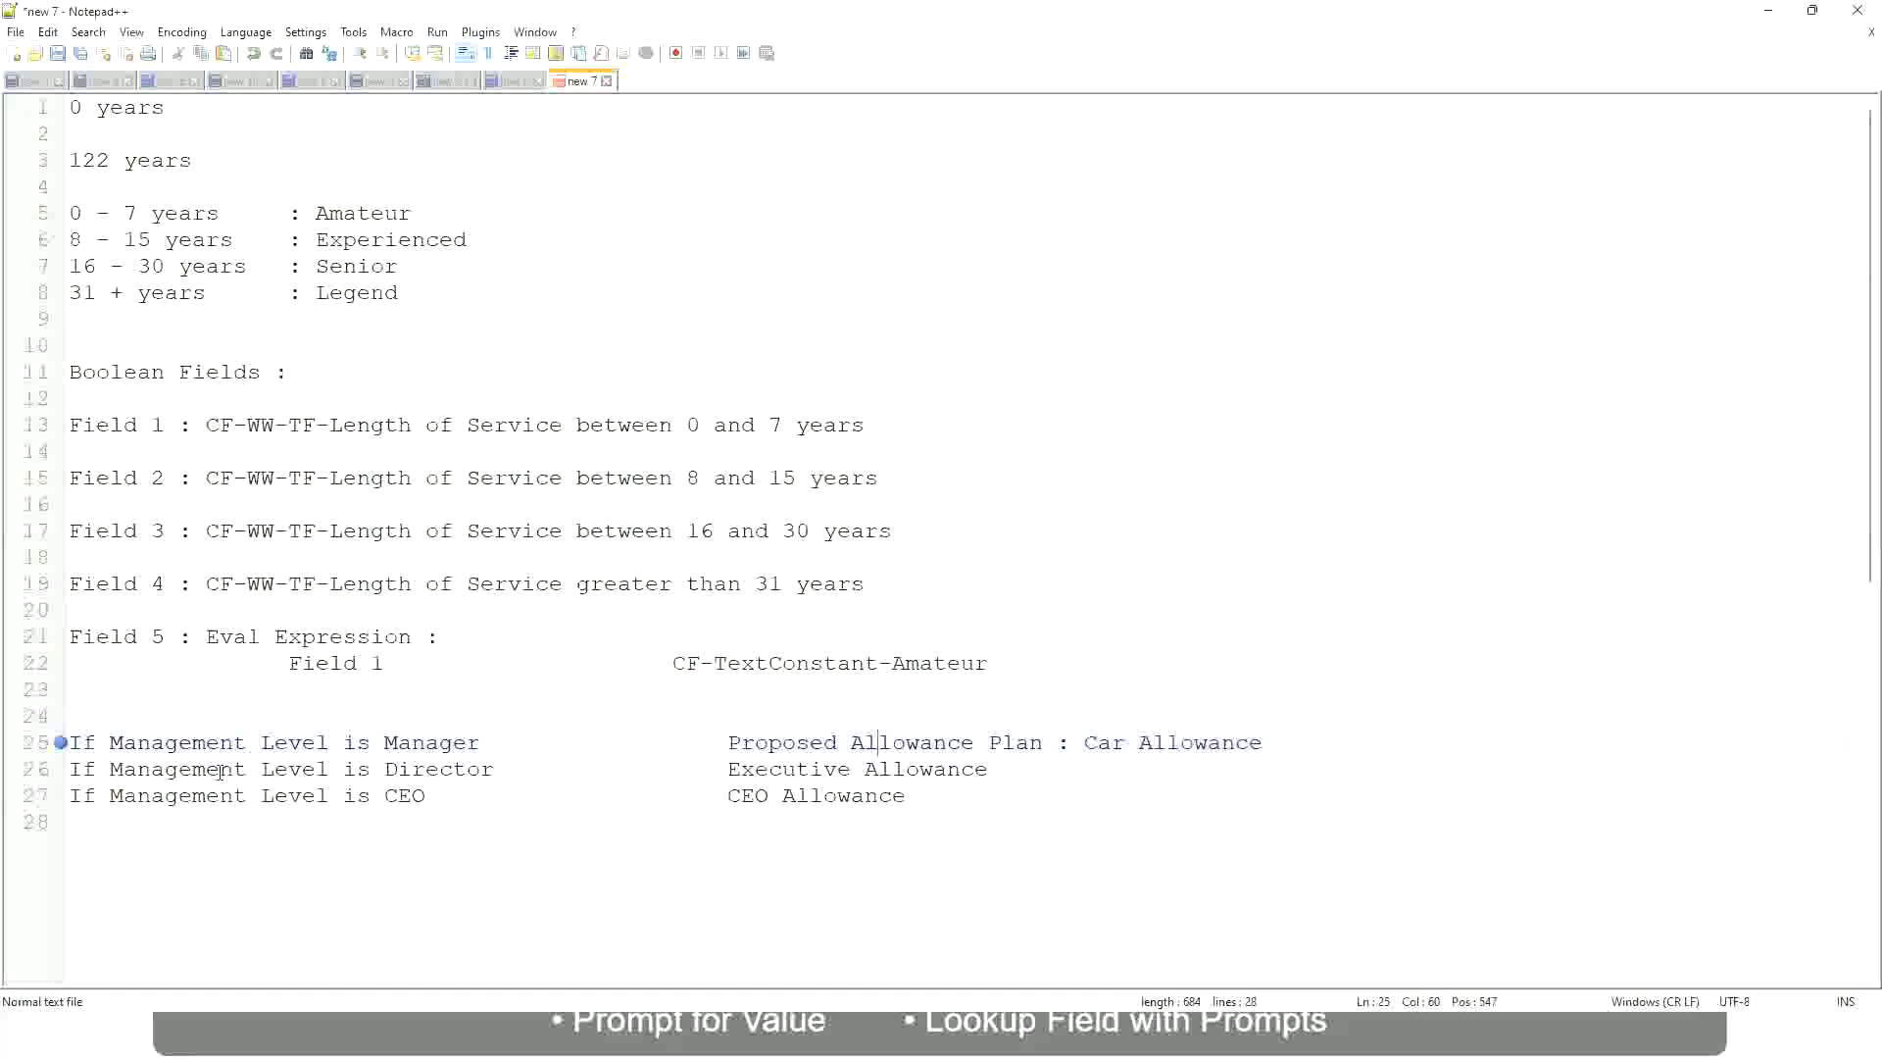
click(383, 742)
drag(734, 742, 1290, 739)
text(Managers)
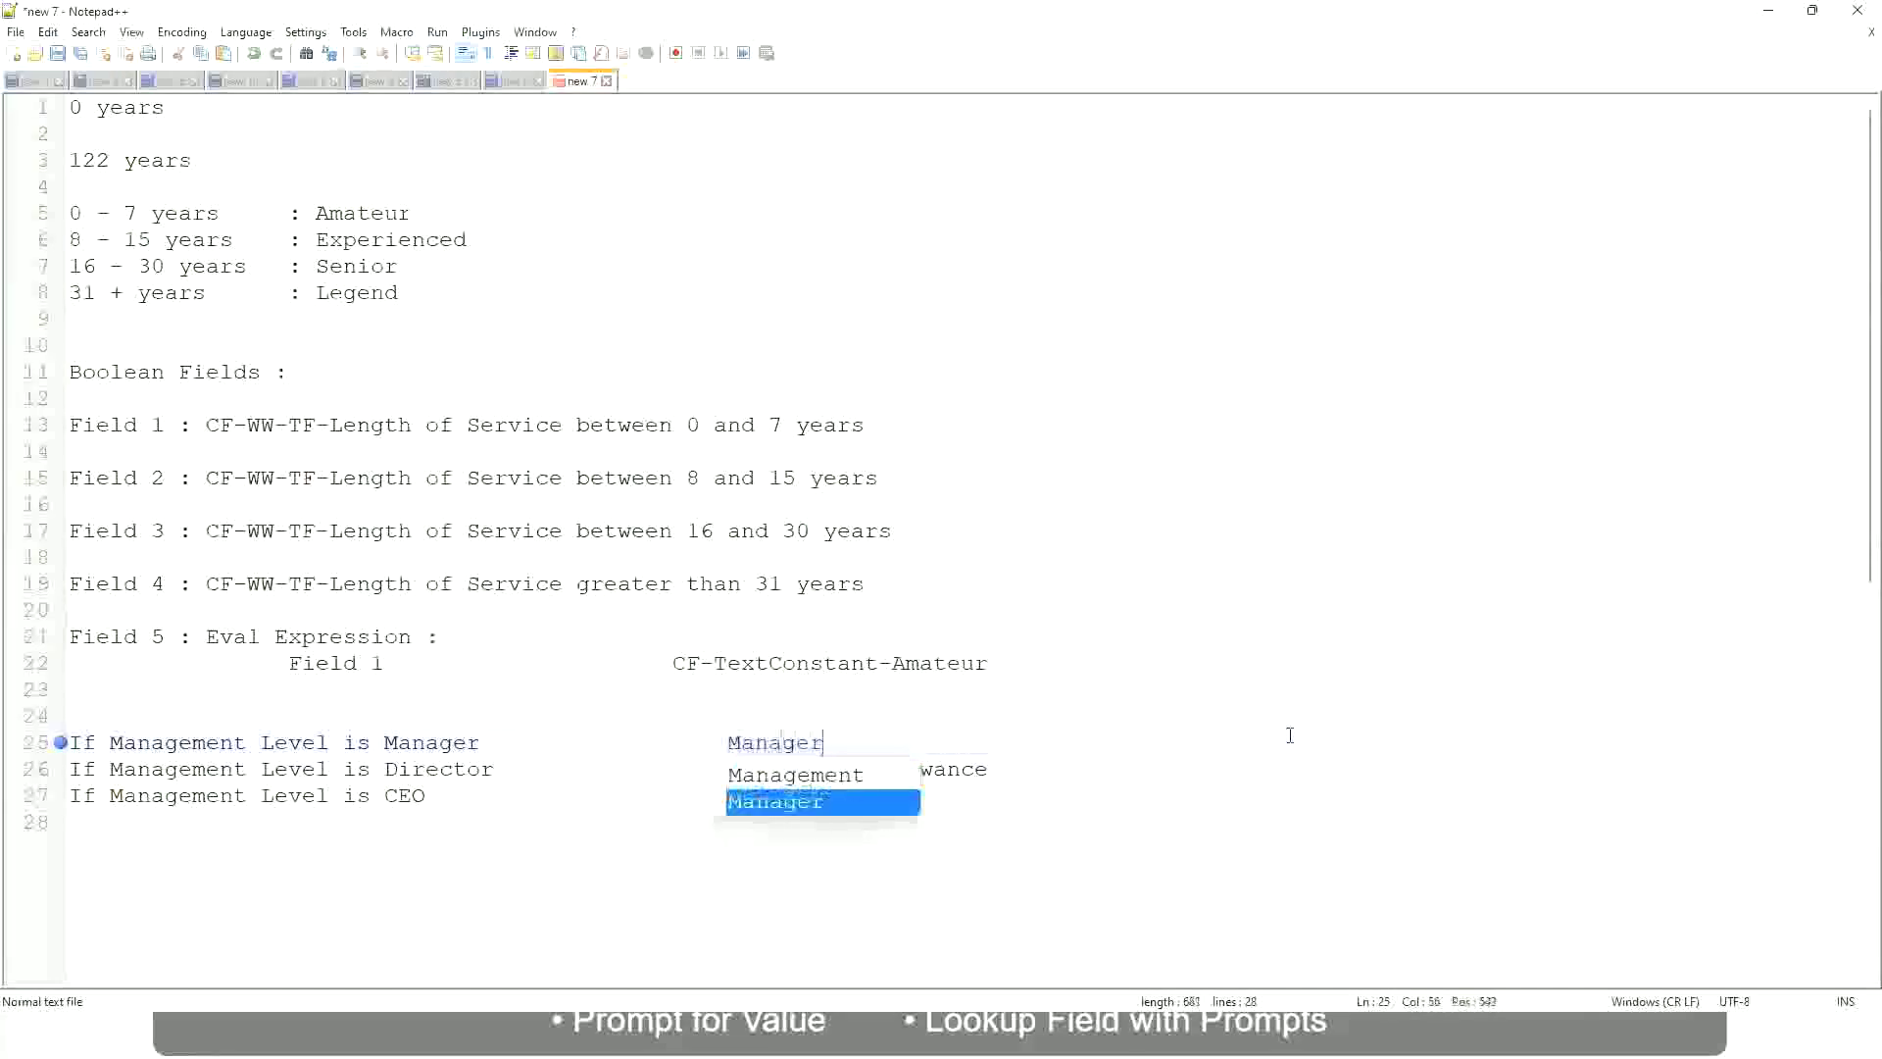
key(BackSpace)
key(BackSpace)
key(BackSpace)
key(BackSpace)
key(BackSpace)
key(BackSpace)
key(BackSpace)
key(BackSpace)
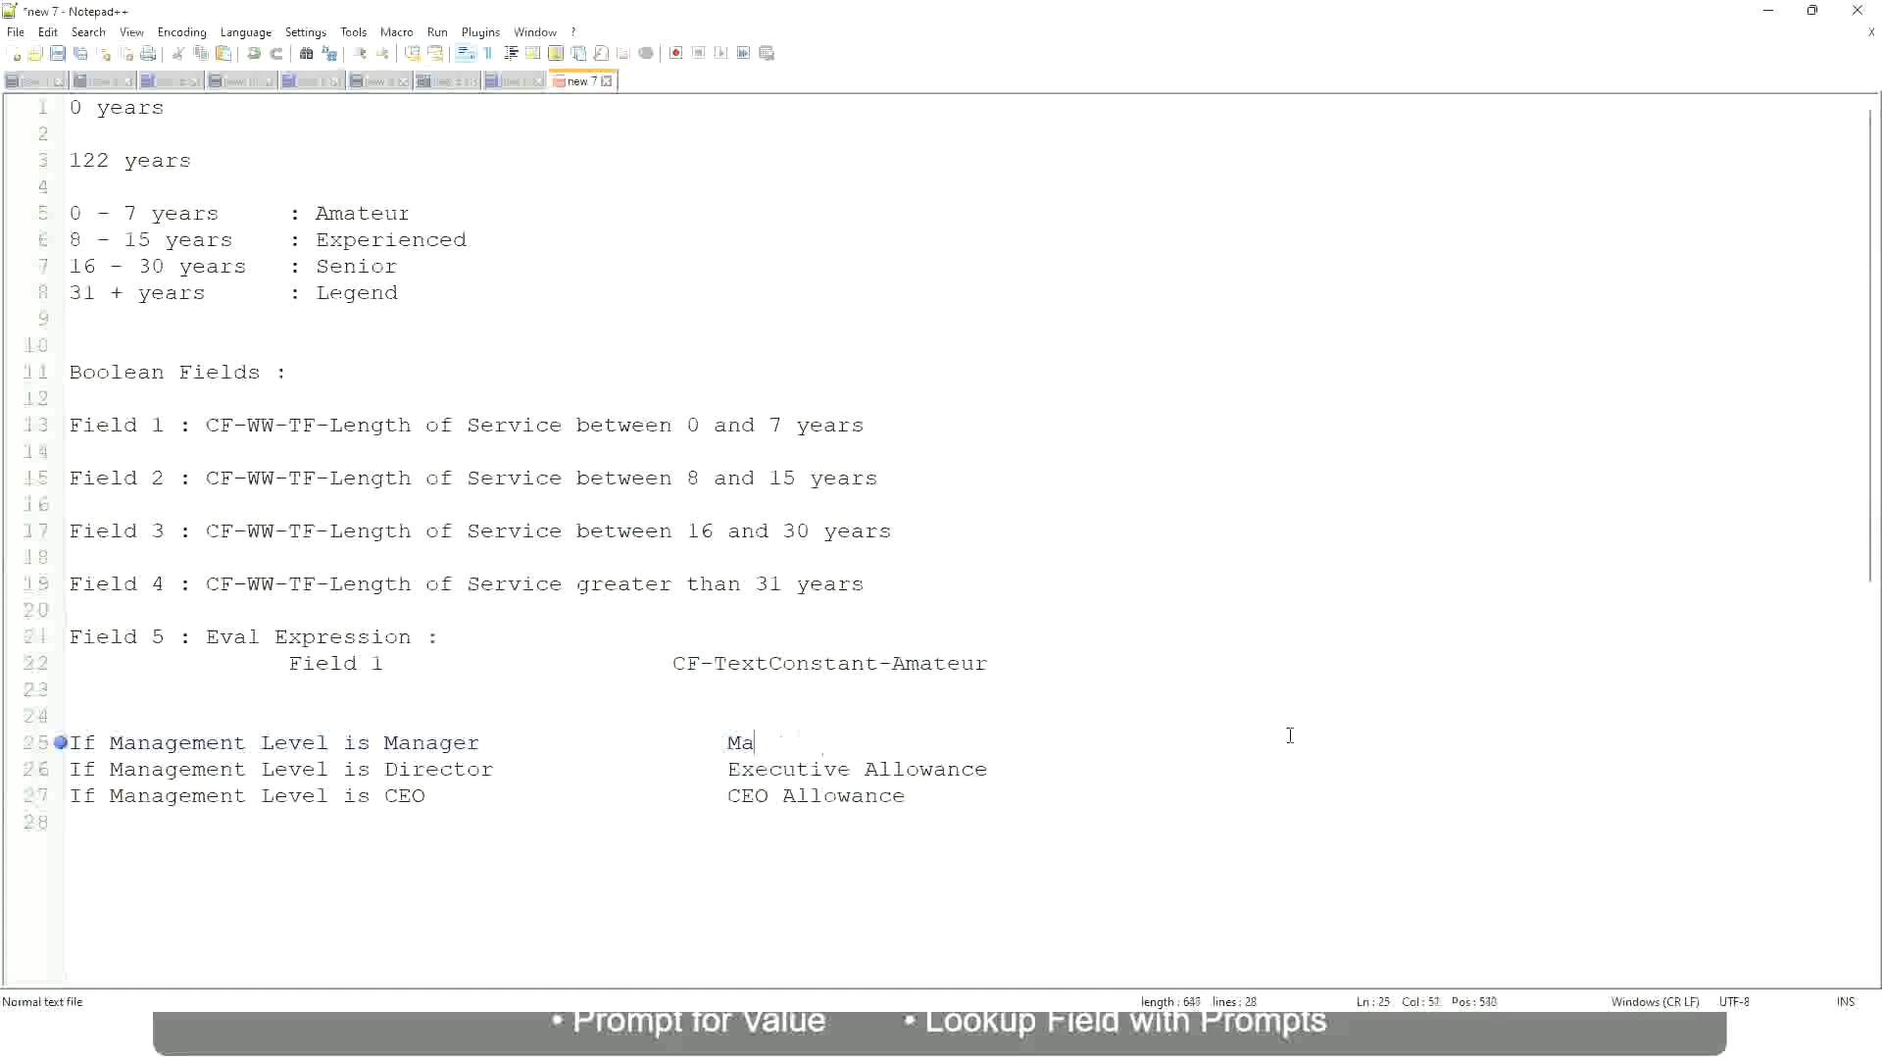
text(First Li)
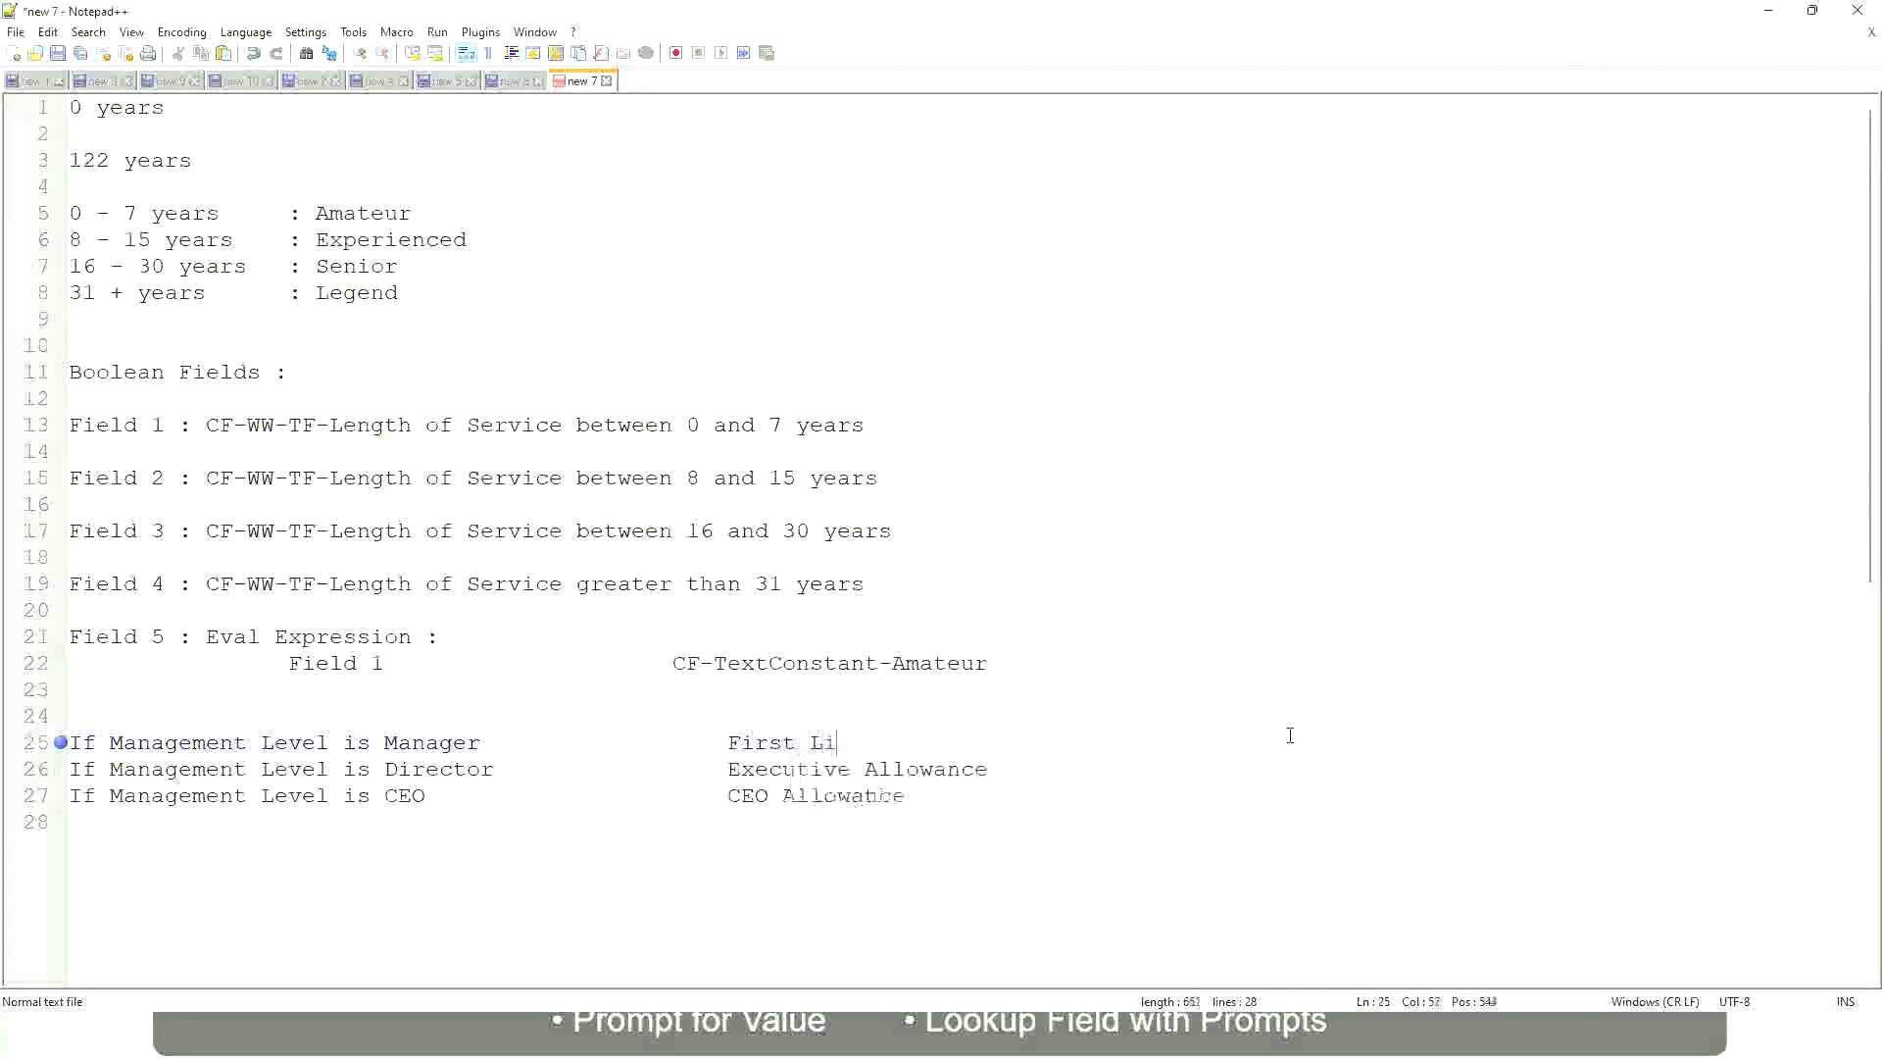
text(ne Manager)
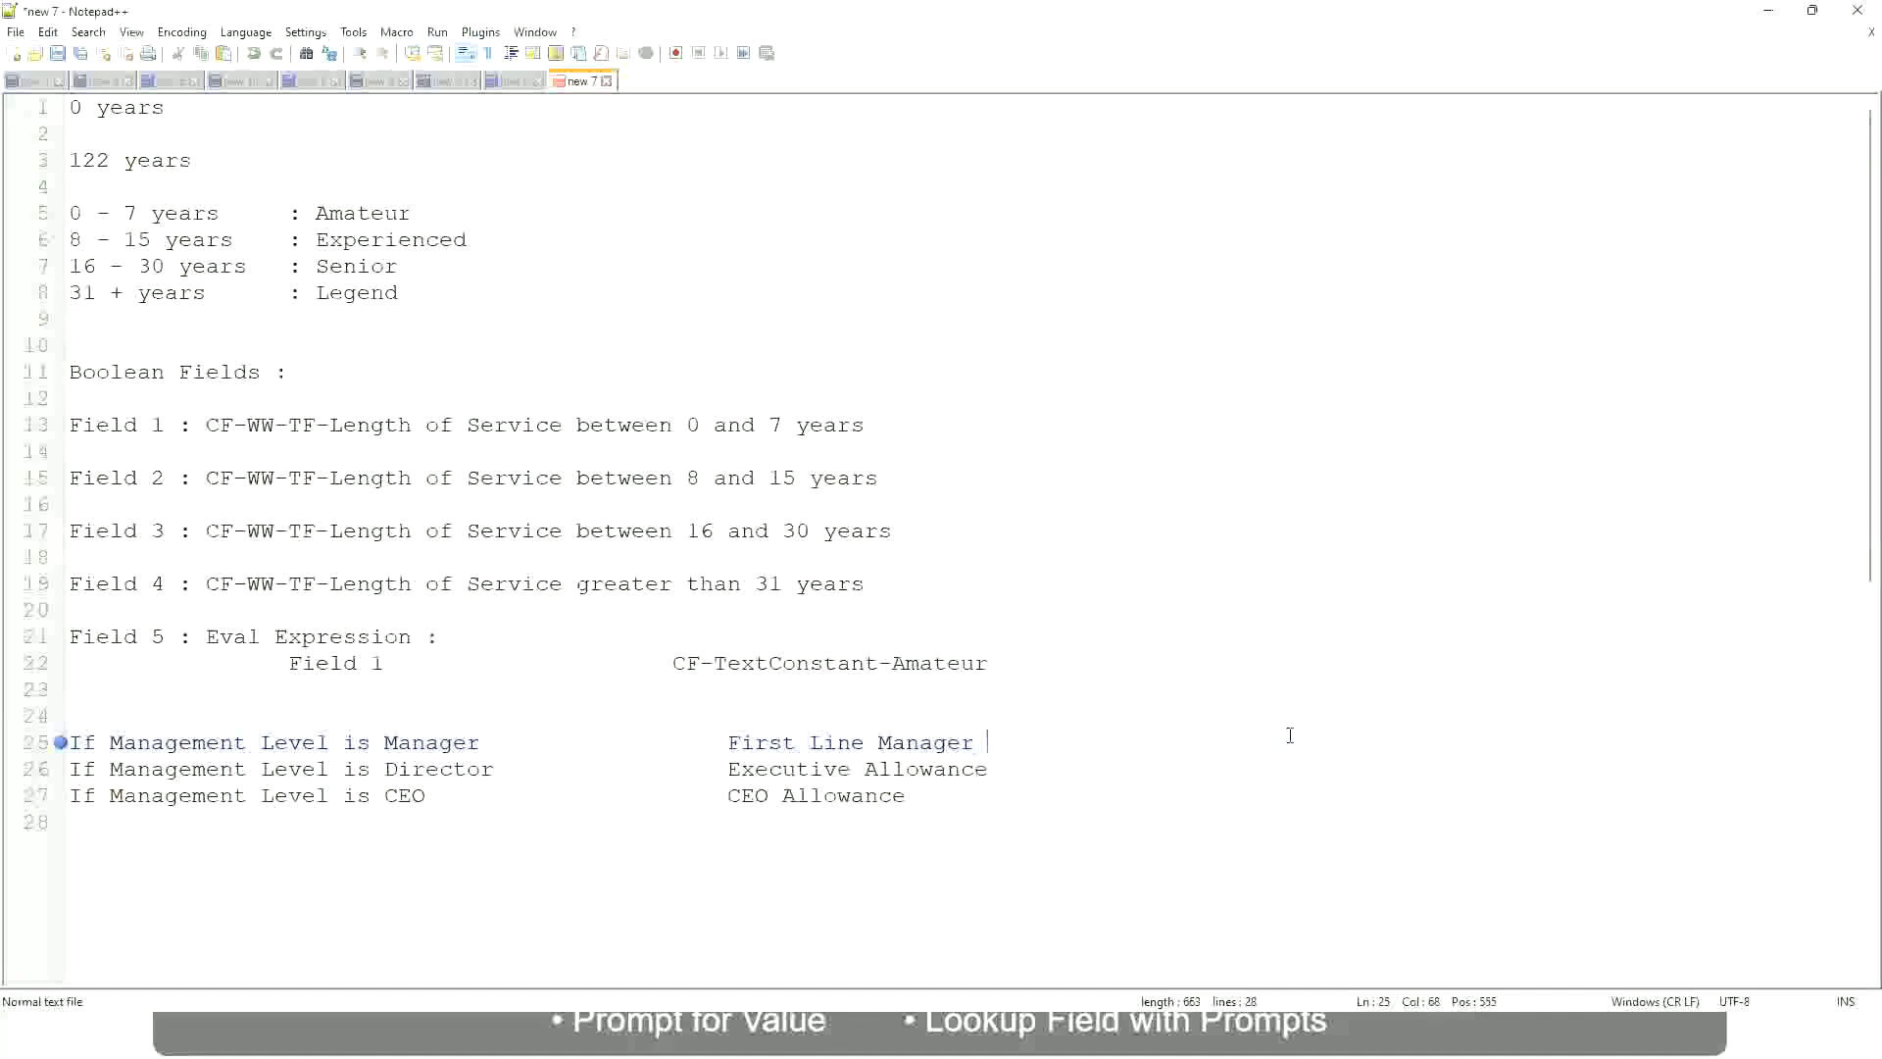
Prefix the Manager rule's result with "Name of the"
key(Left)
key(Left)
key(Left)
key(Left)
key(Left)
key(Left)
key(Left)
key(Left)
key(Left)
text(Name of the)
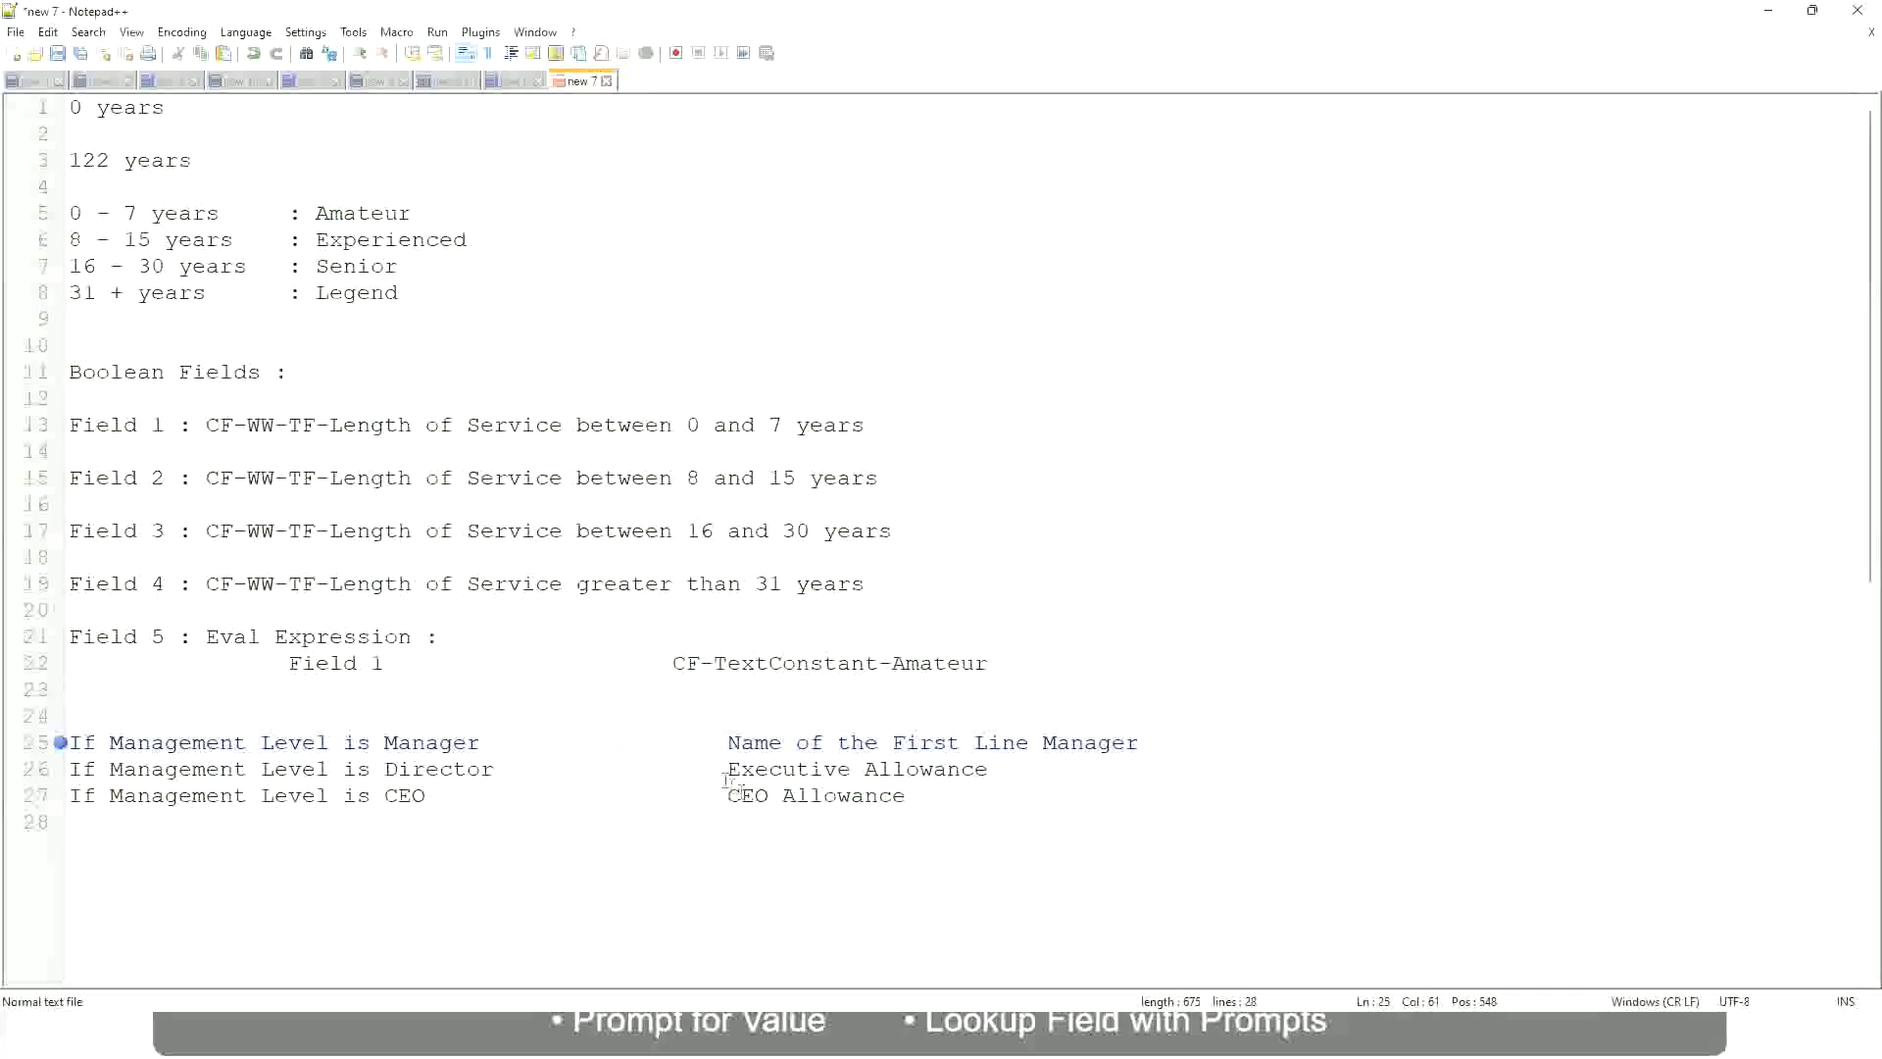
Replace the Director rule's "Executive Allowance" result with the opening words "Name of"
drag(727, 770, 987, 768)
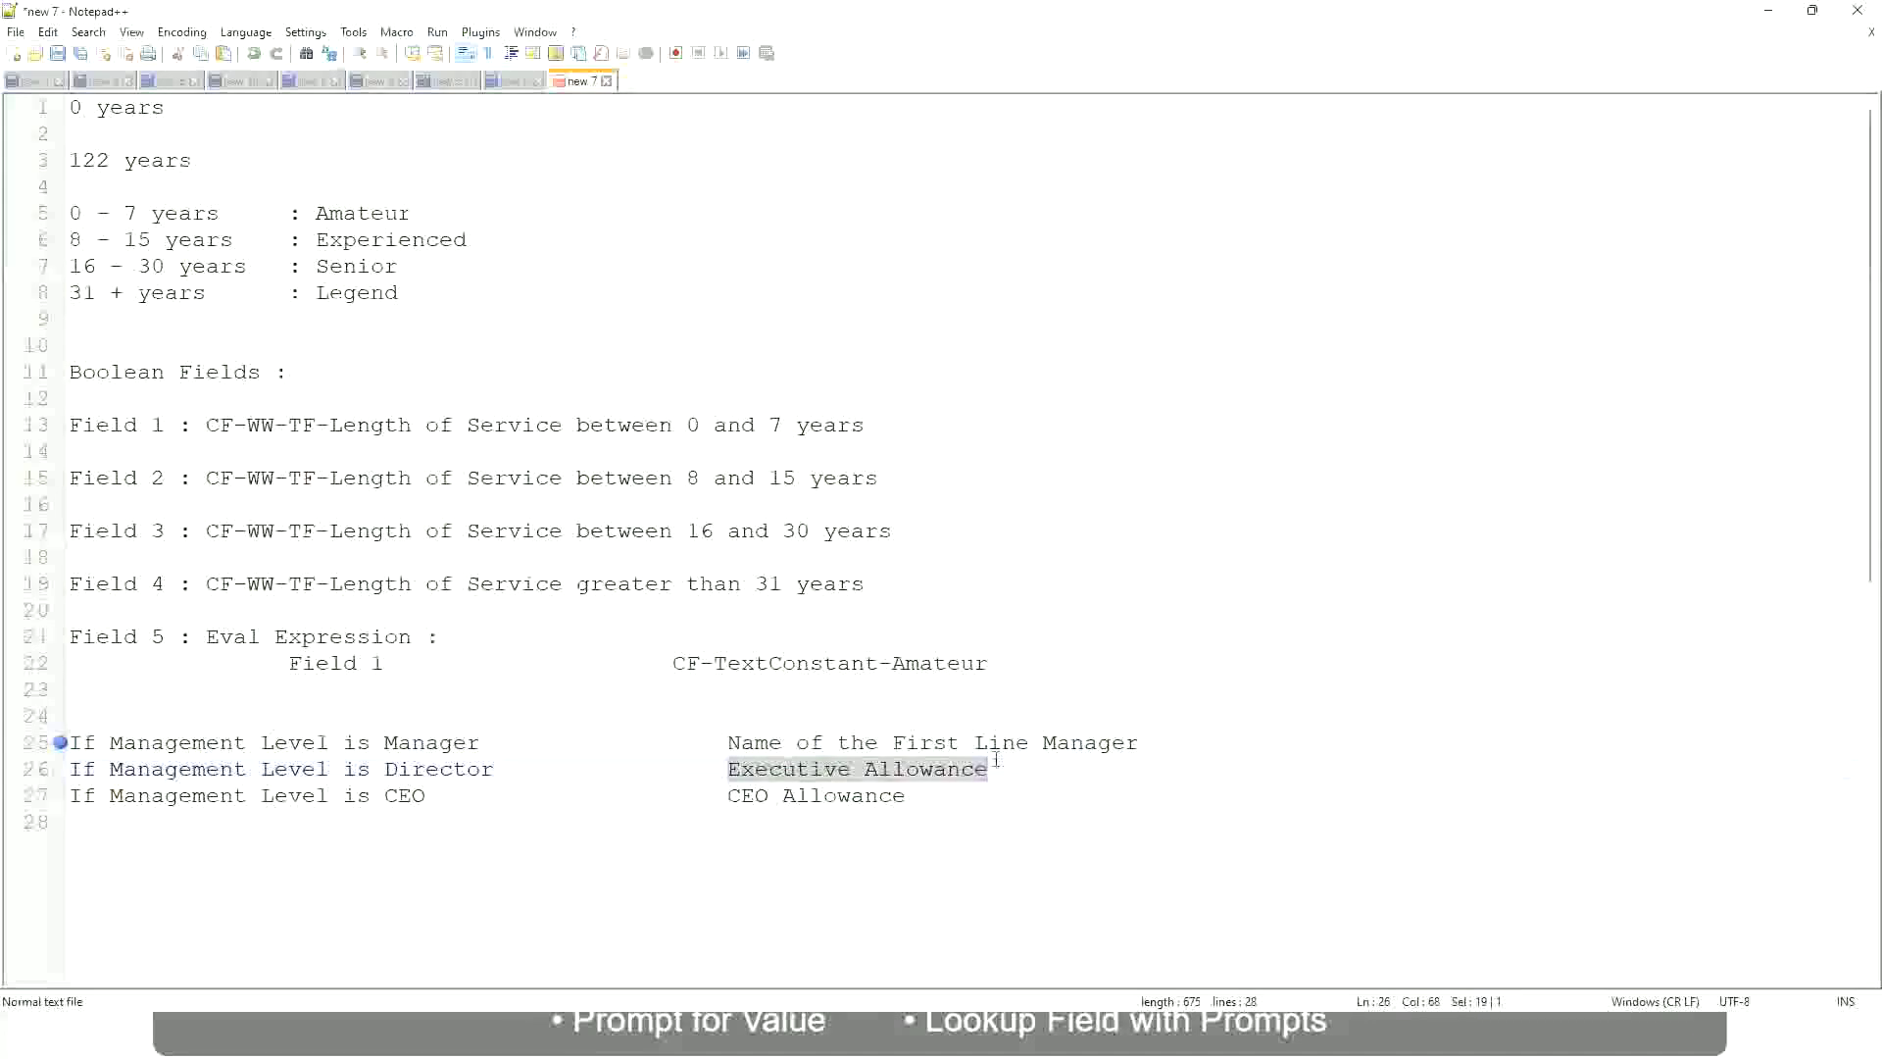
text(Name )
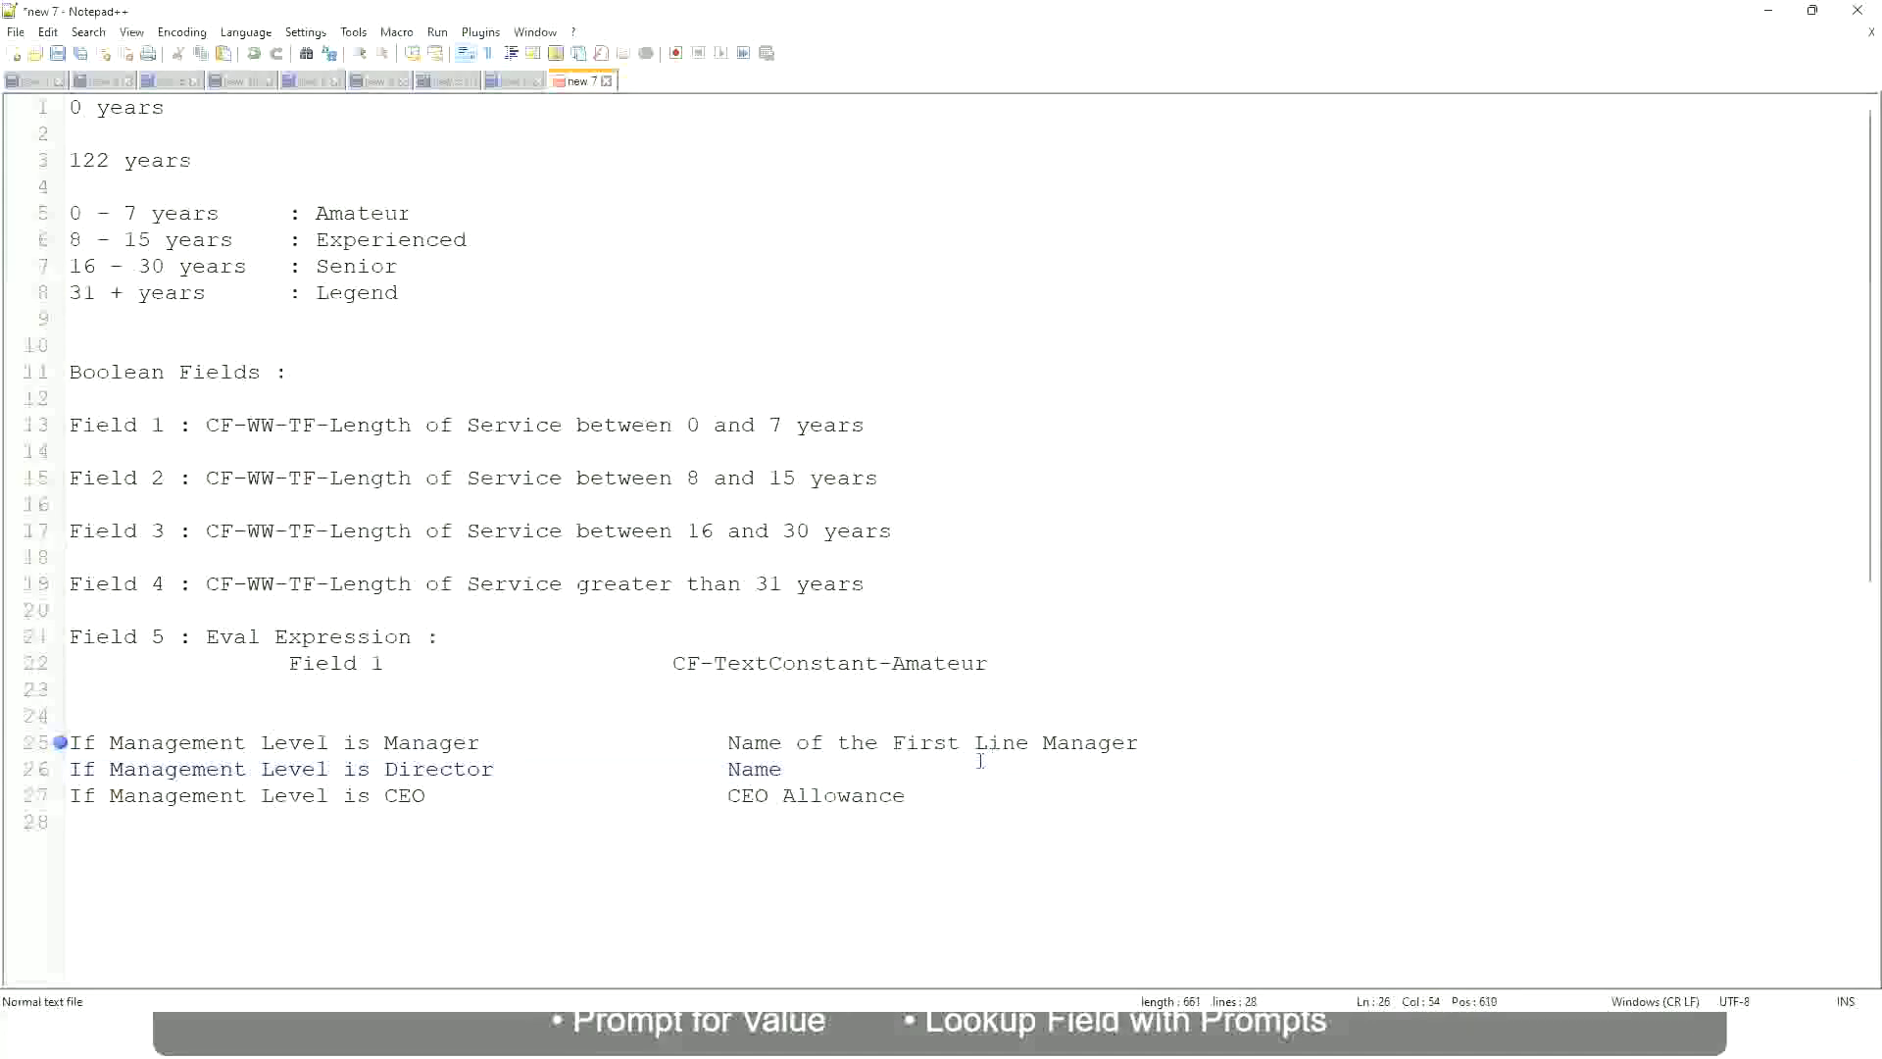
text(of Firs)
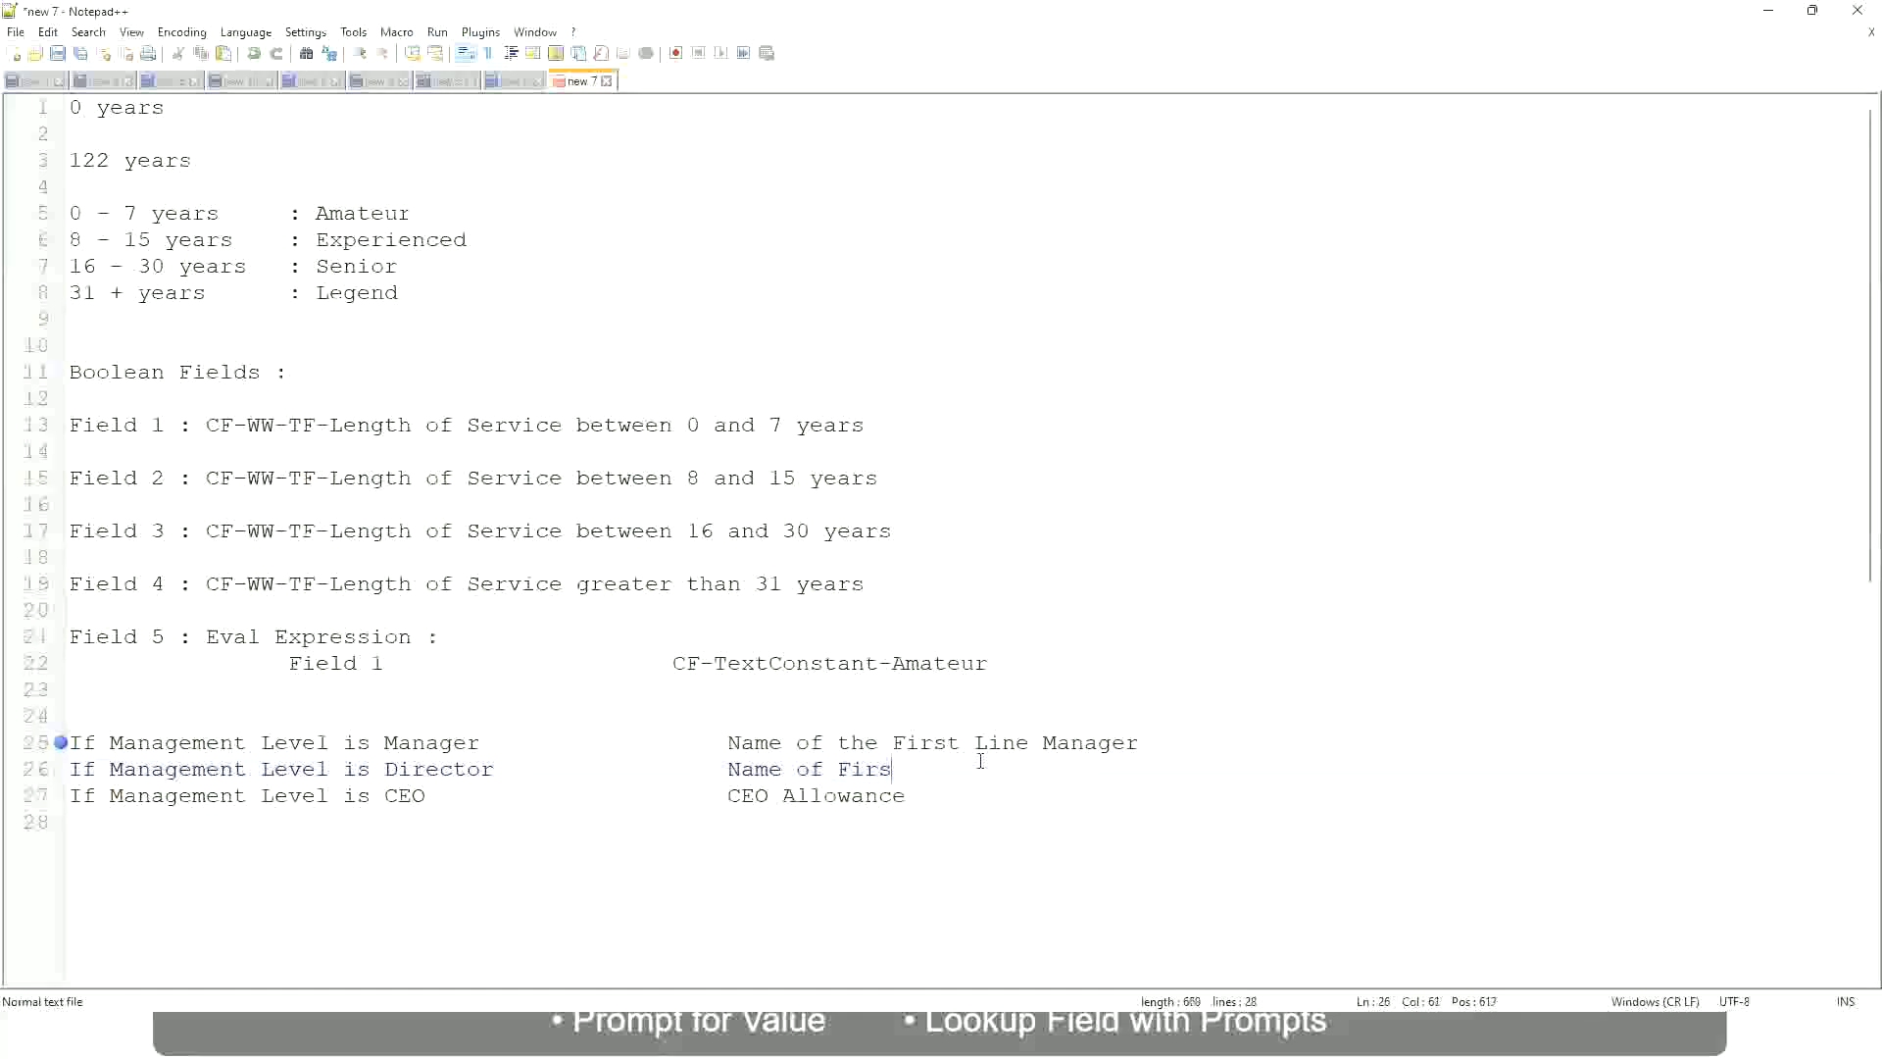
key(BackSpace)
key(BackSpace)
key(BackSpace)
key(BackSpace)
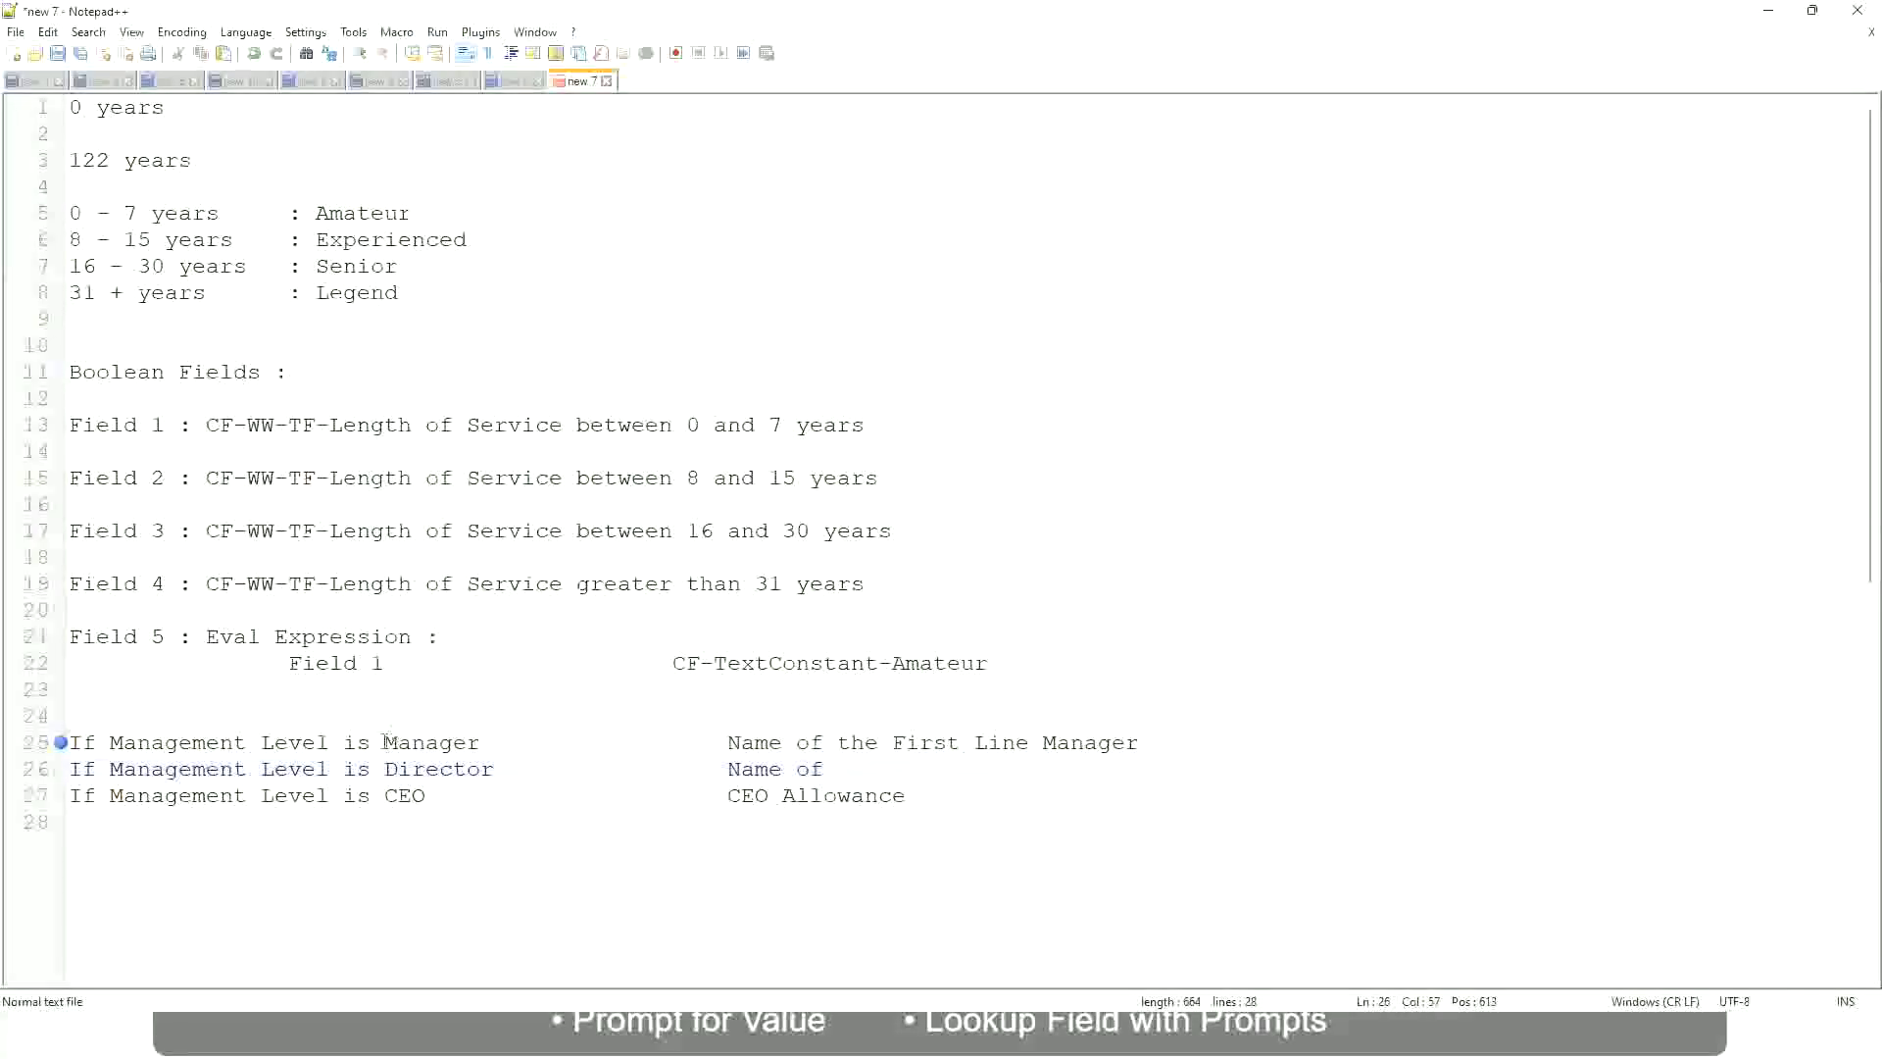
Change "First" to "Second" in the Manager rule's result and complete the Director result as "Name of Manager"
double_click(922, 742)
text(Second)
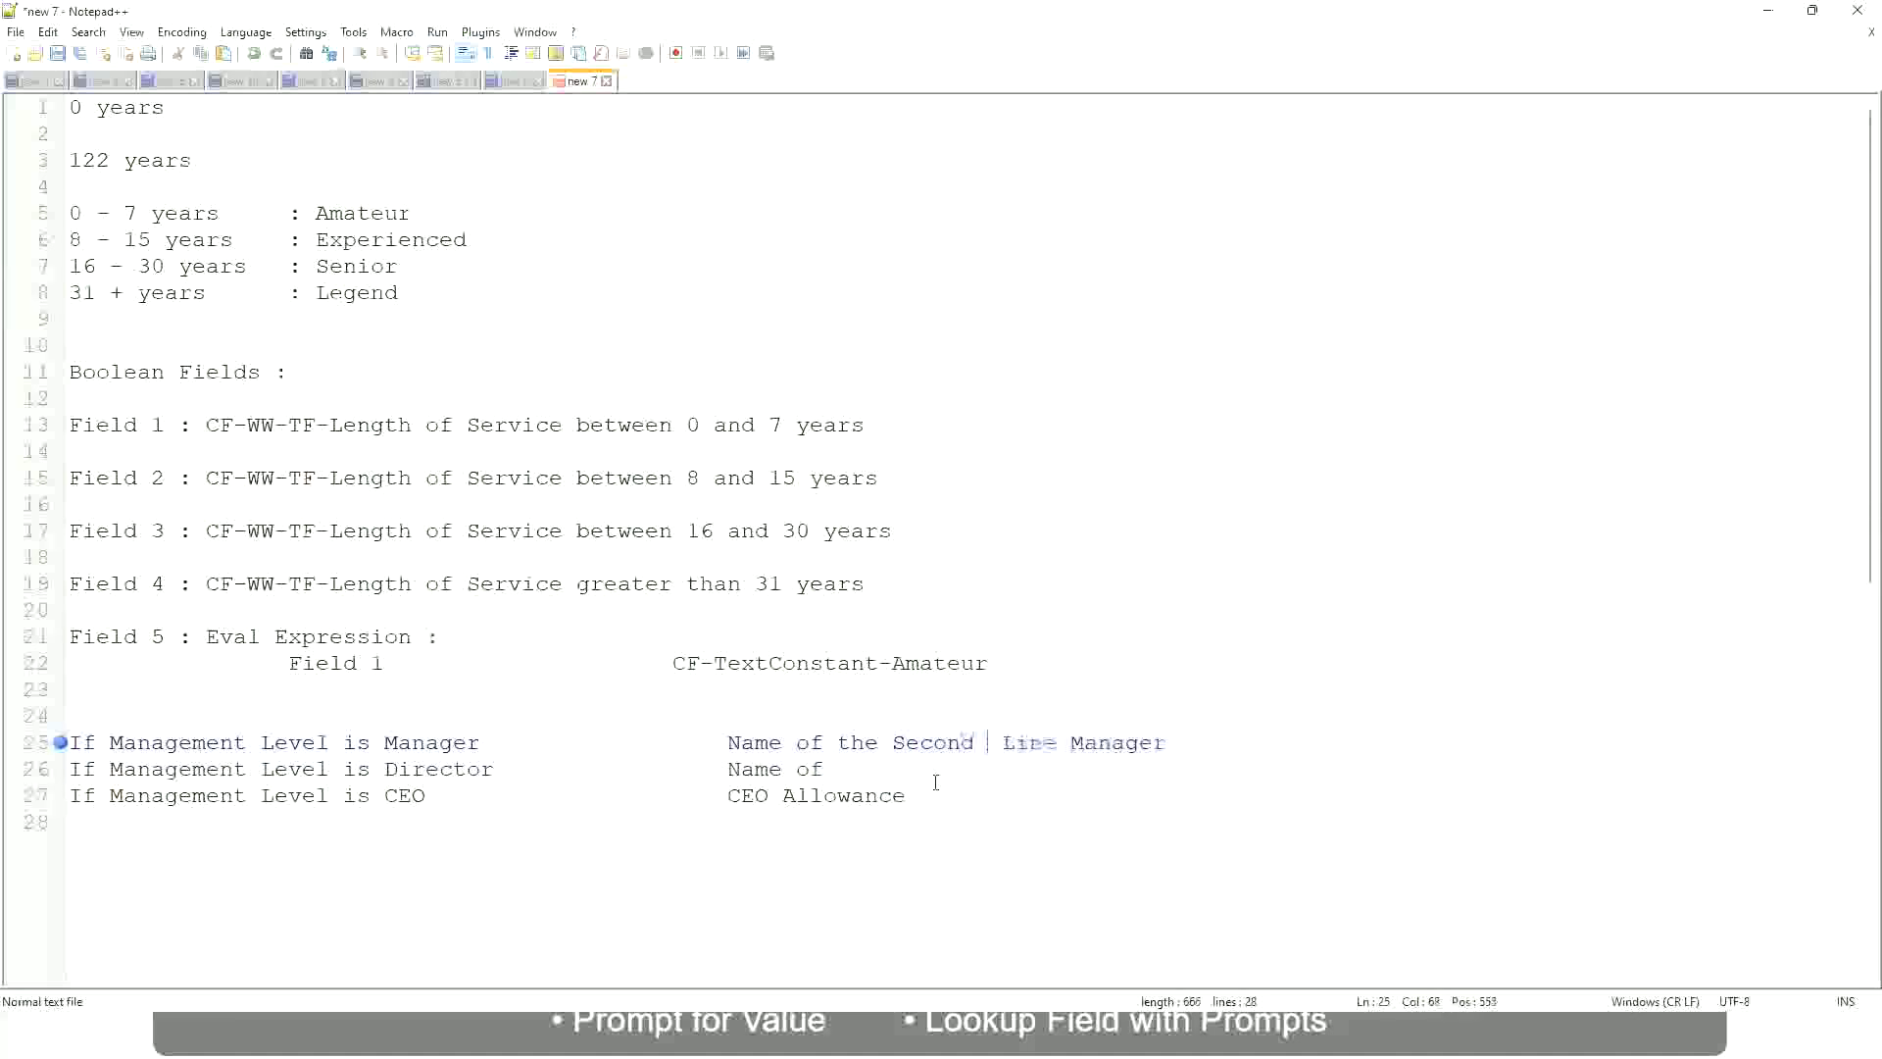
key(BackSpace)
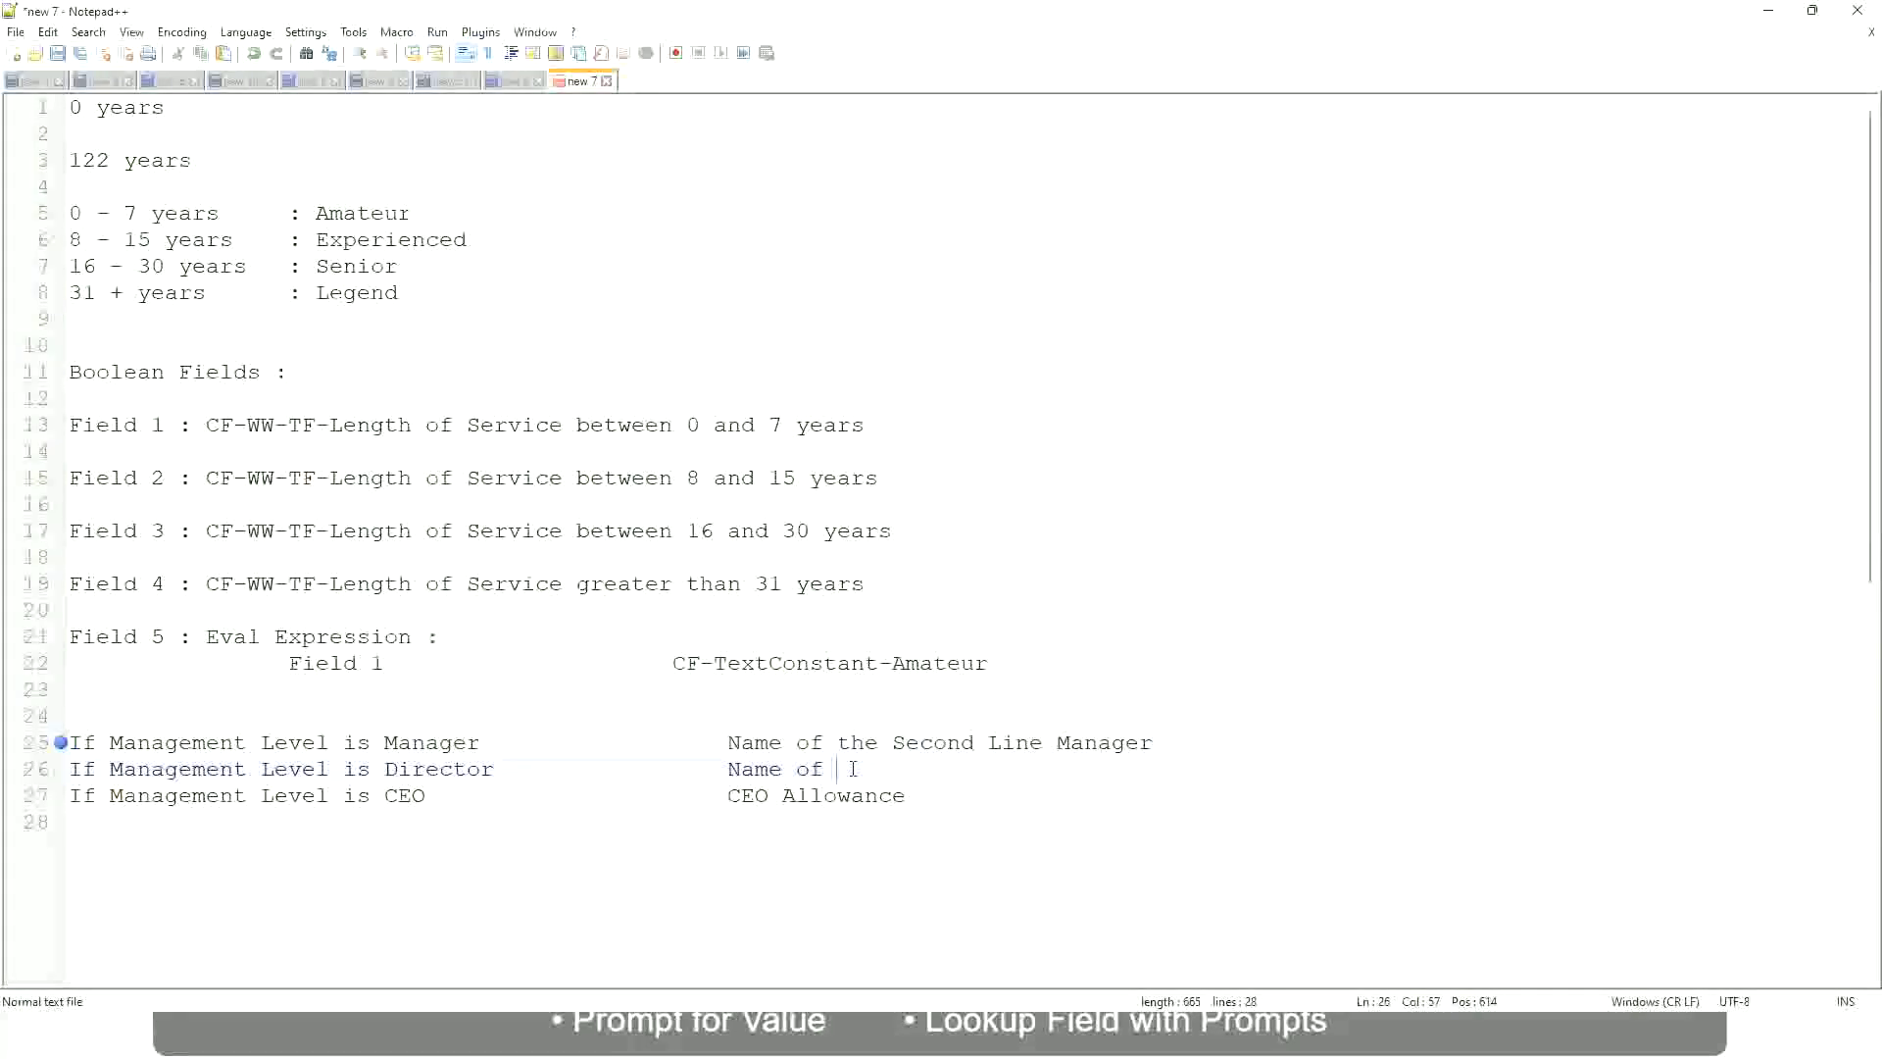
text(Manager)
Replace the CEO rule's result with "name of CEO/Himself/Herself"
drag(729, 795, 931, 794)
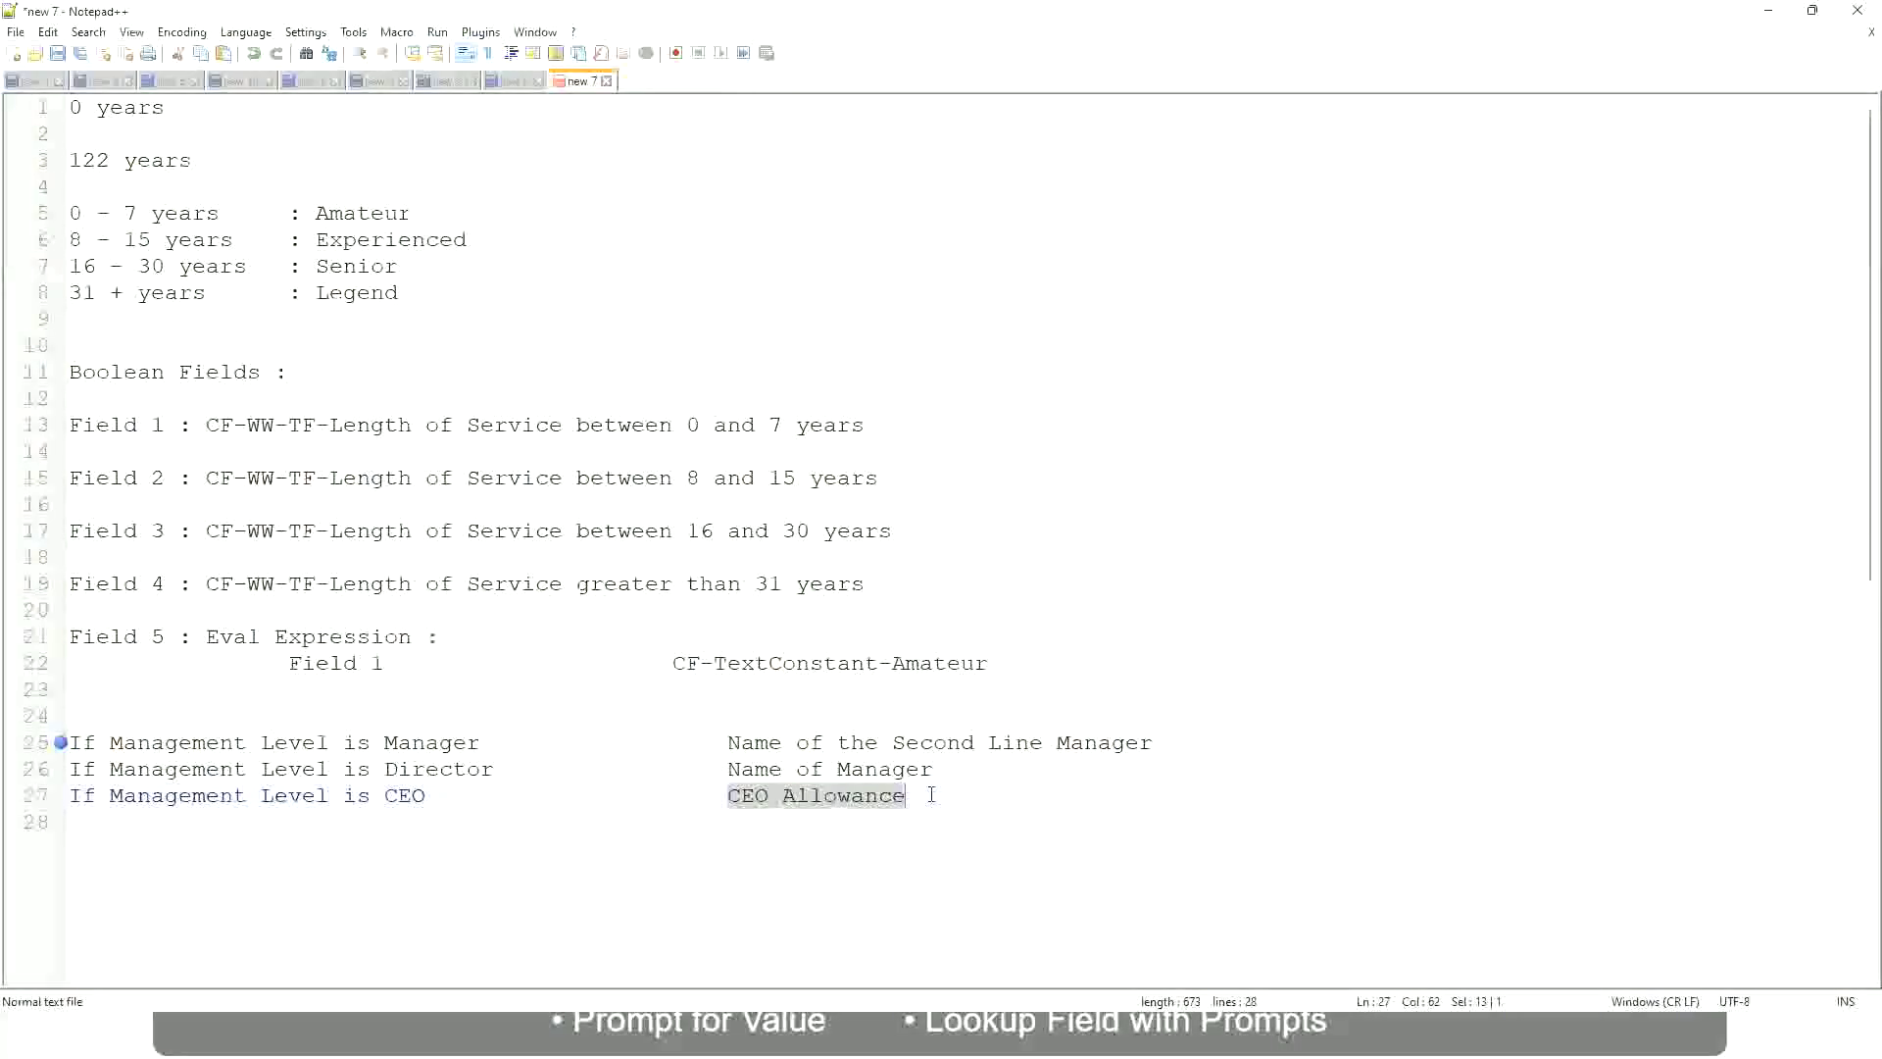
text(name of CEO )
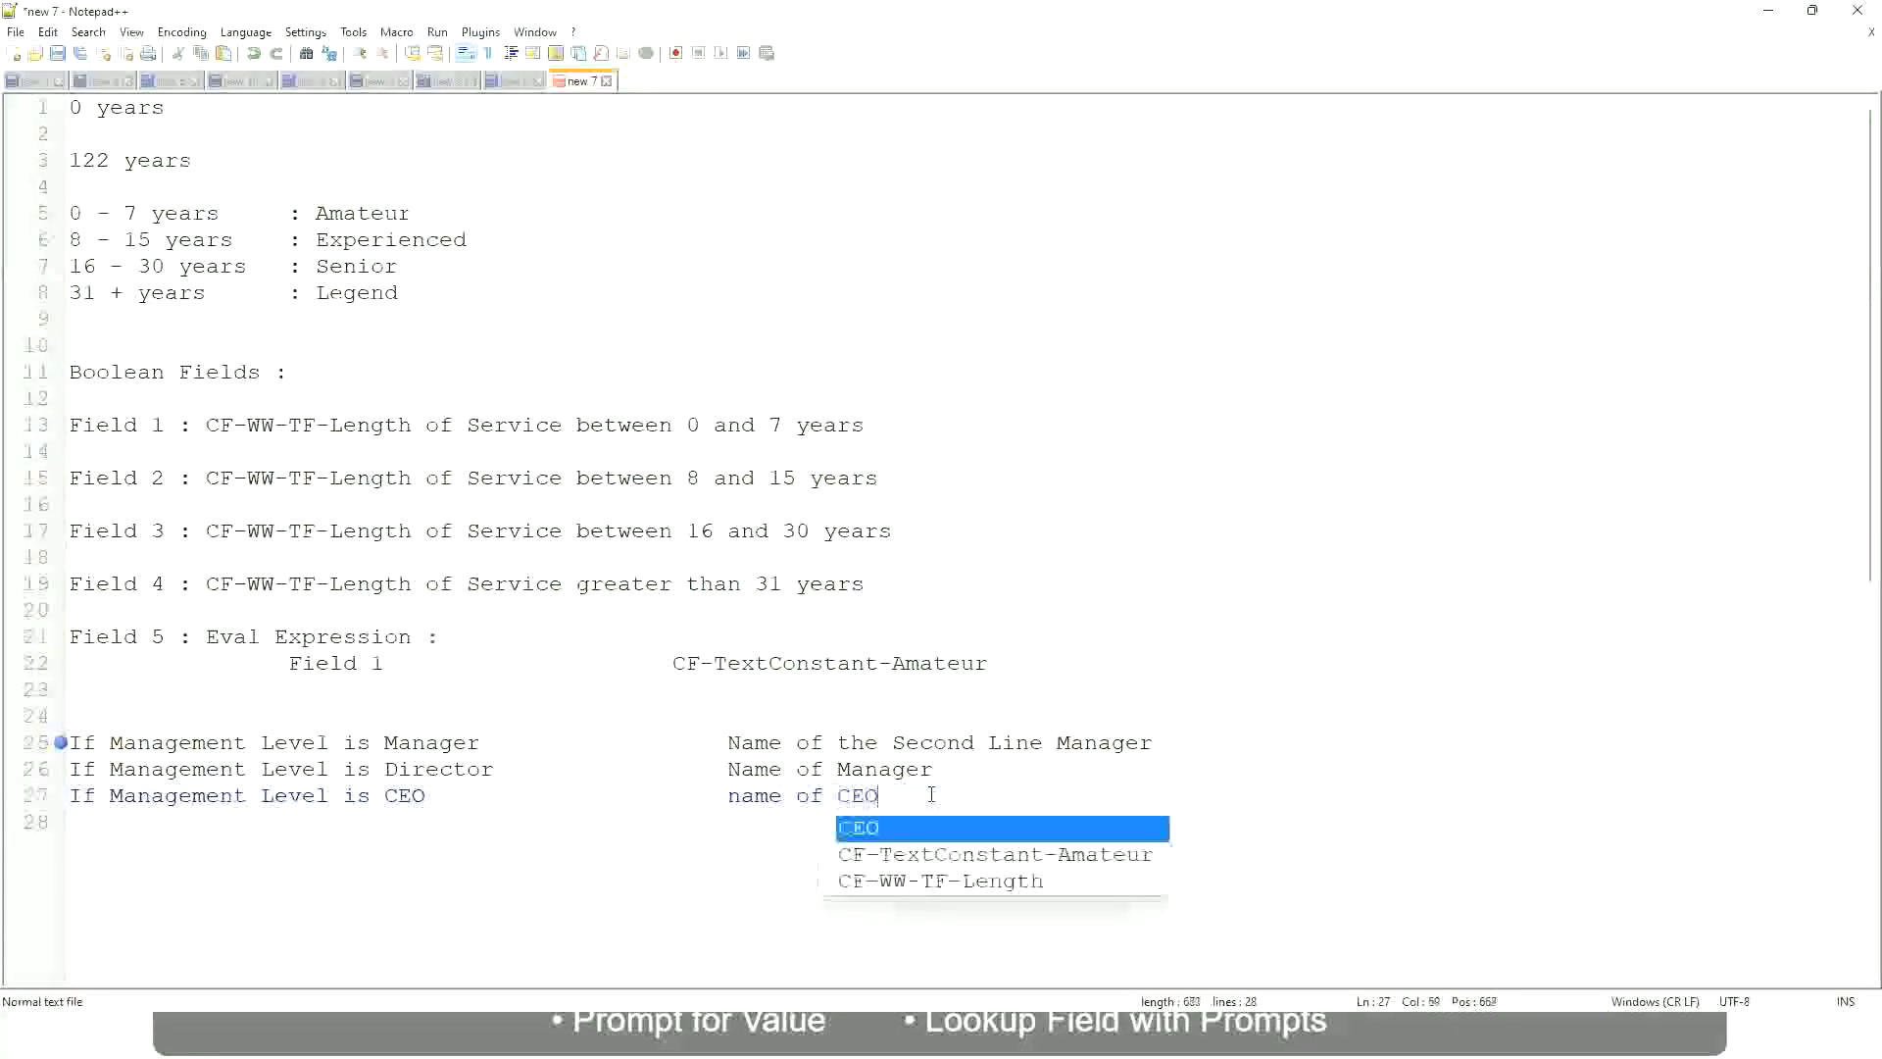
text(/)
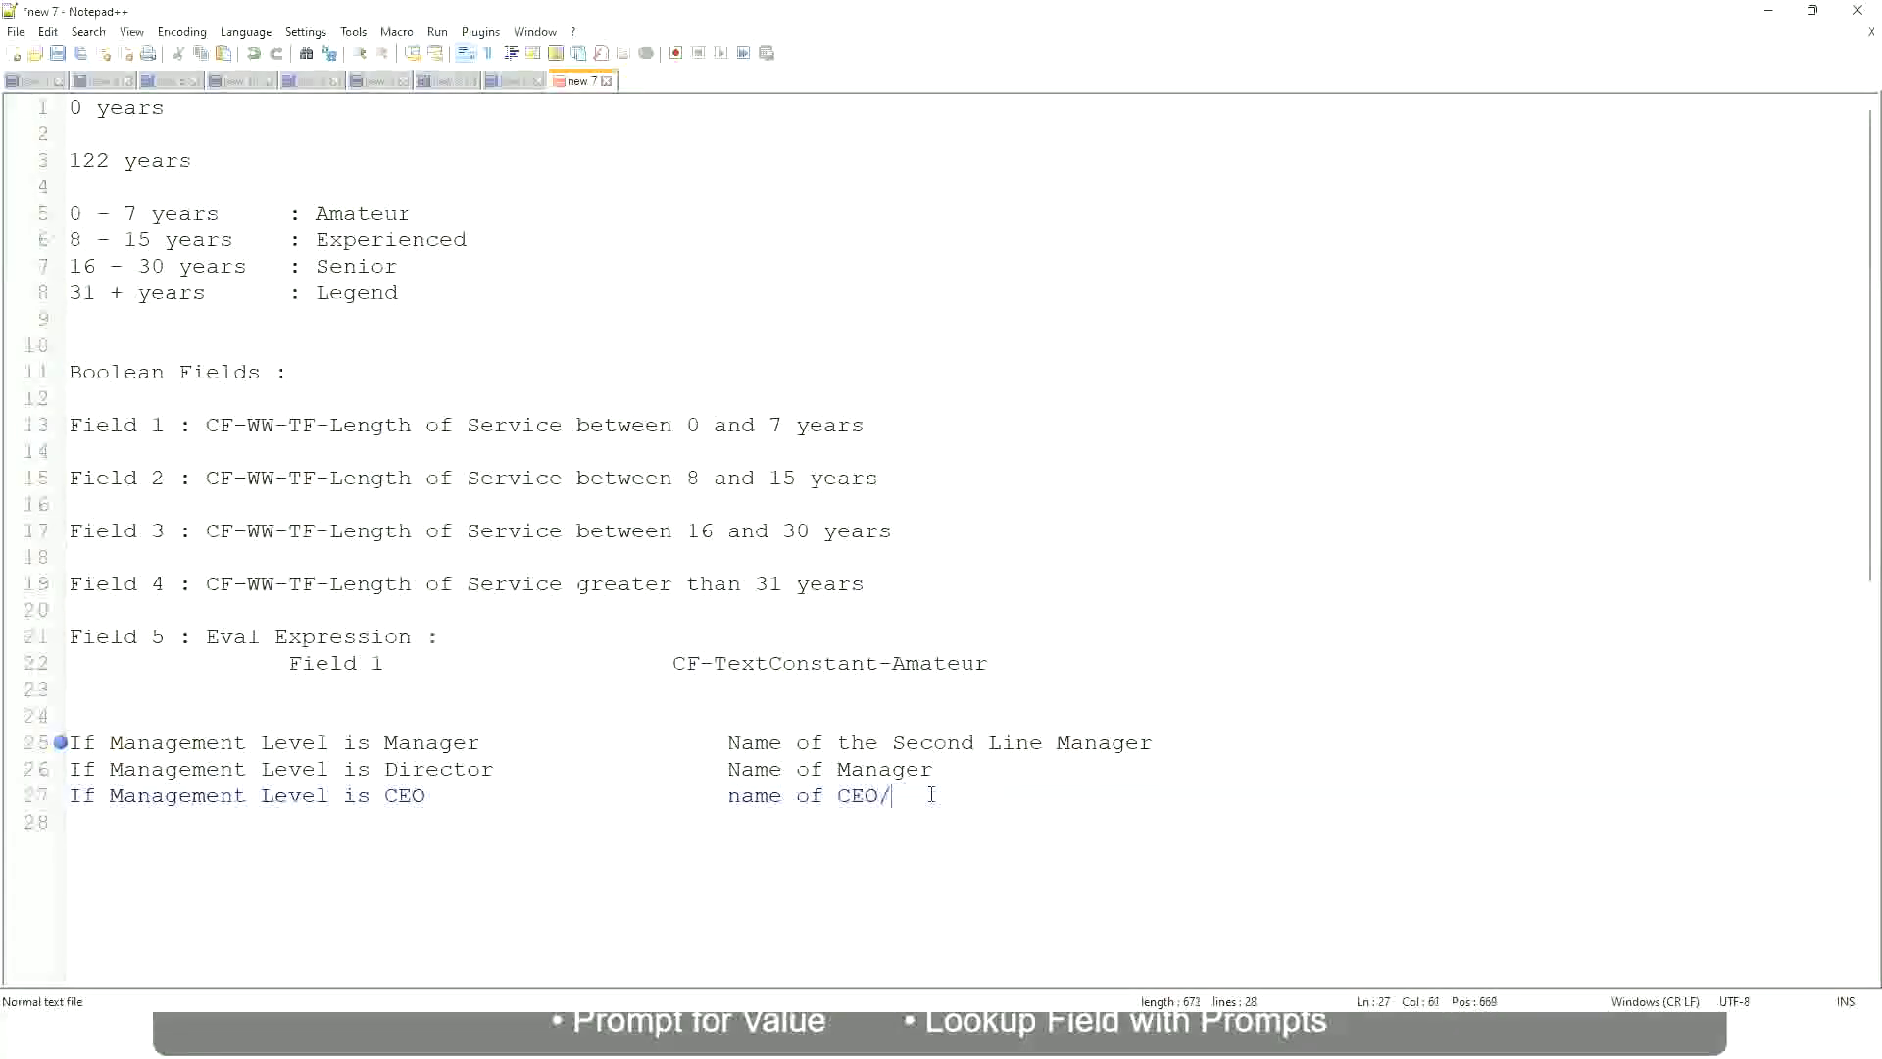
text(Himself/Herself)
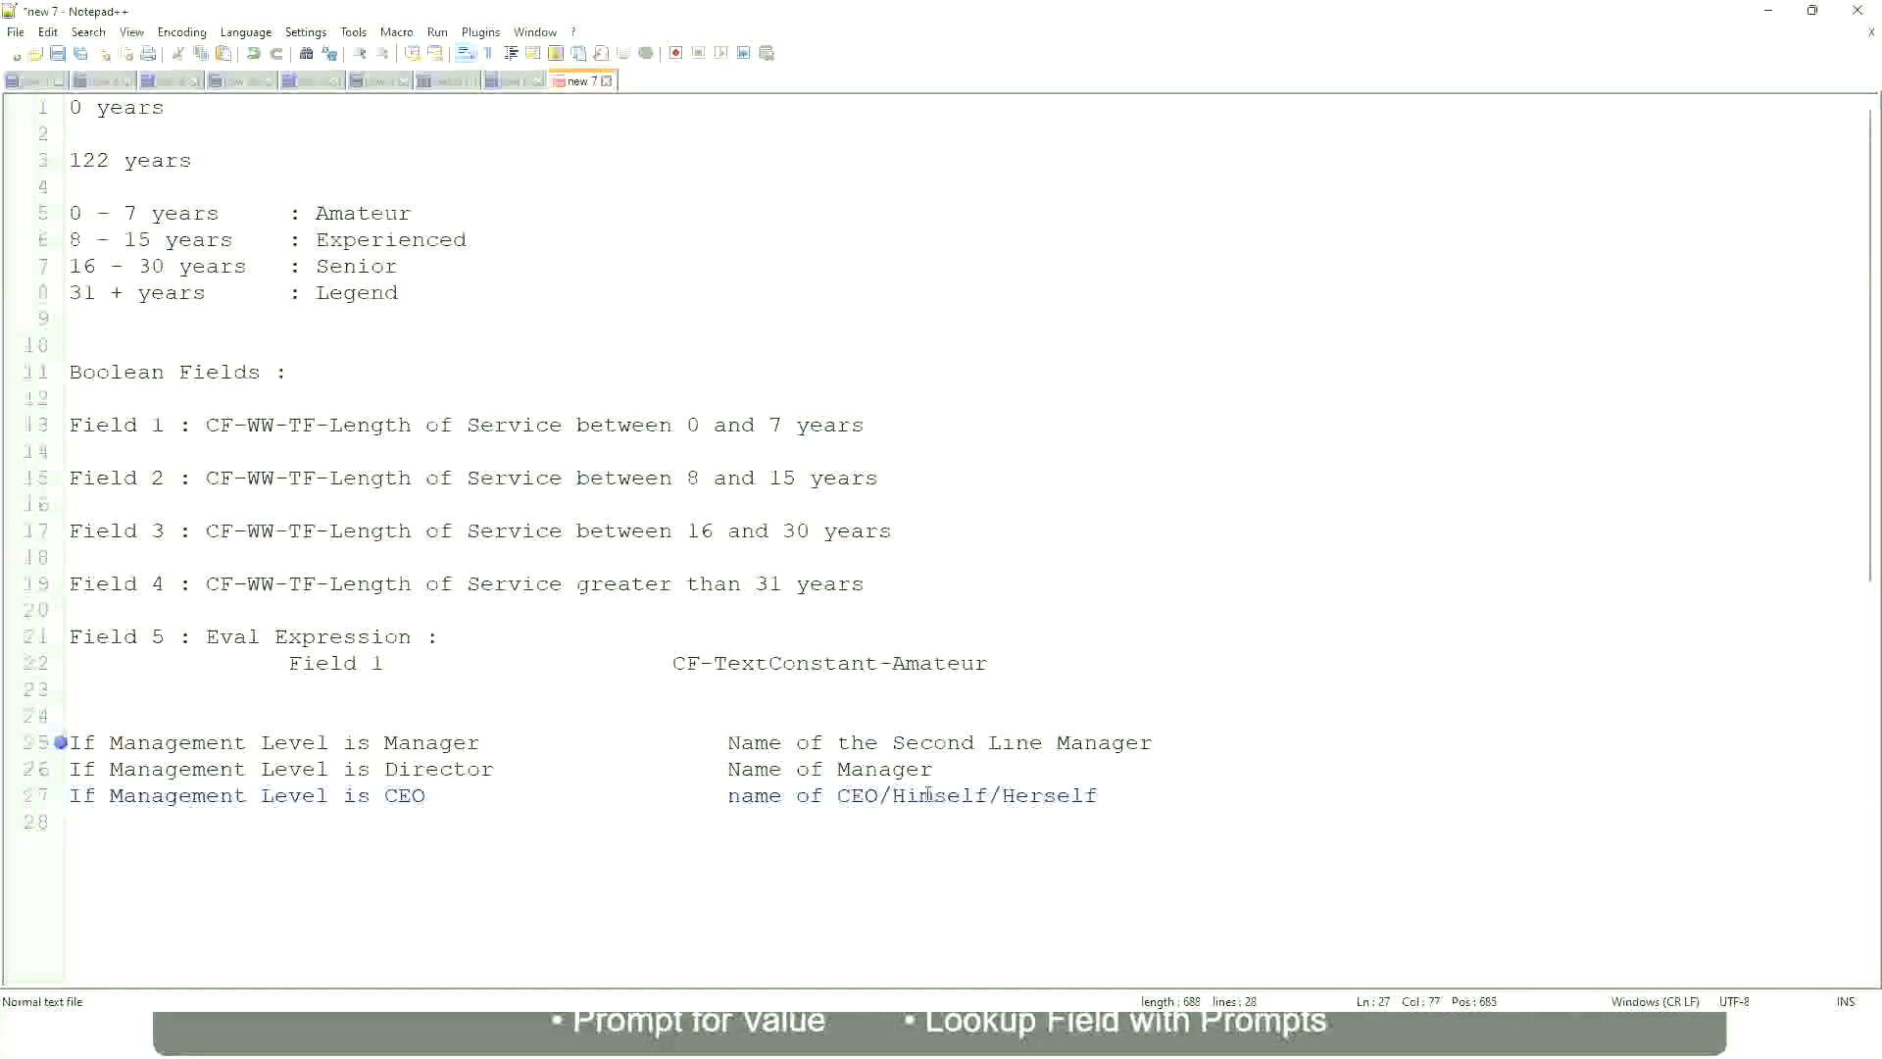
Remove the bookmark from the Manager rule line and review each management-level condition against its result
click(678, 797)
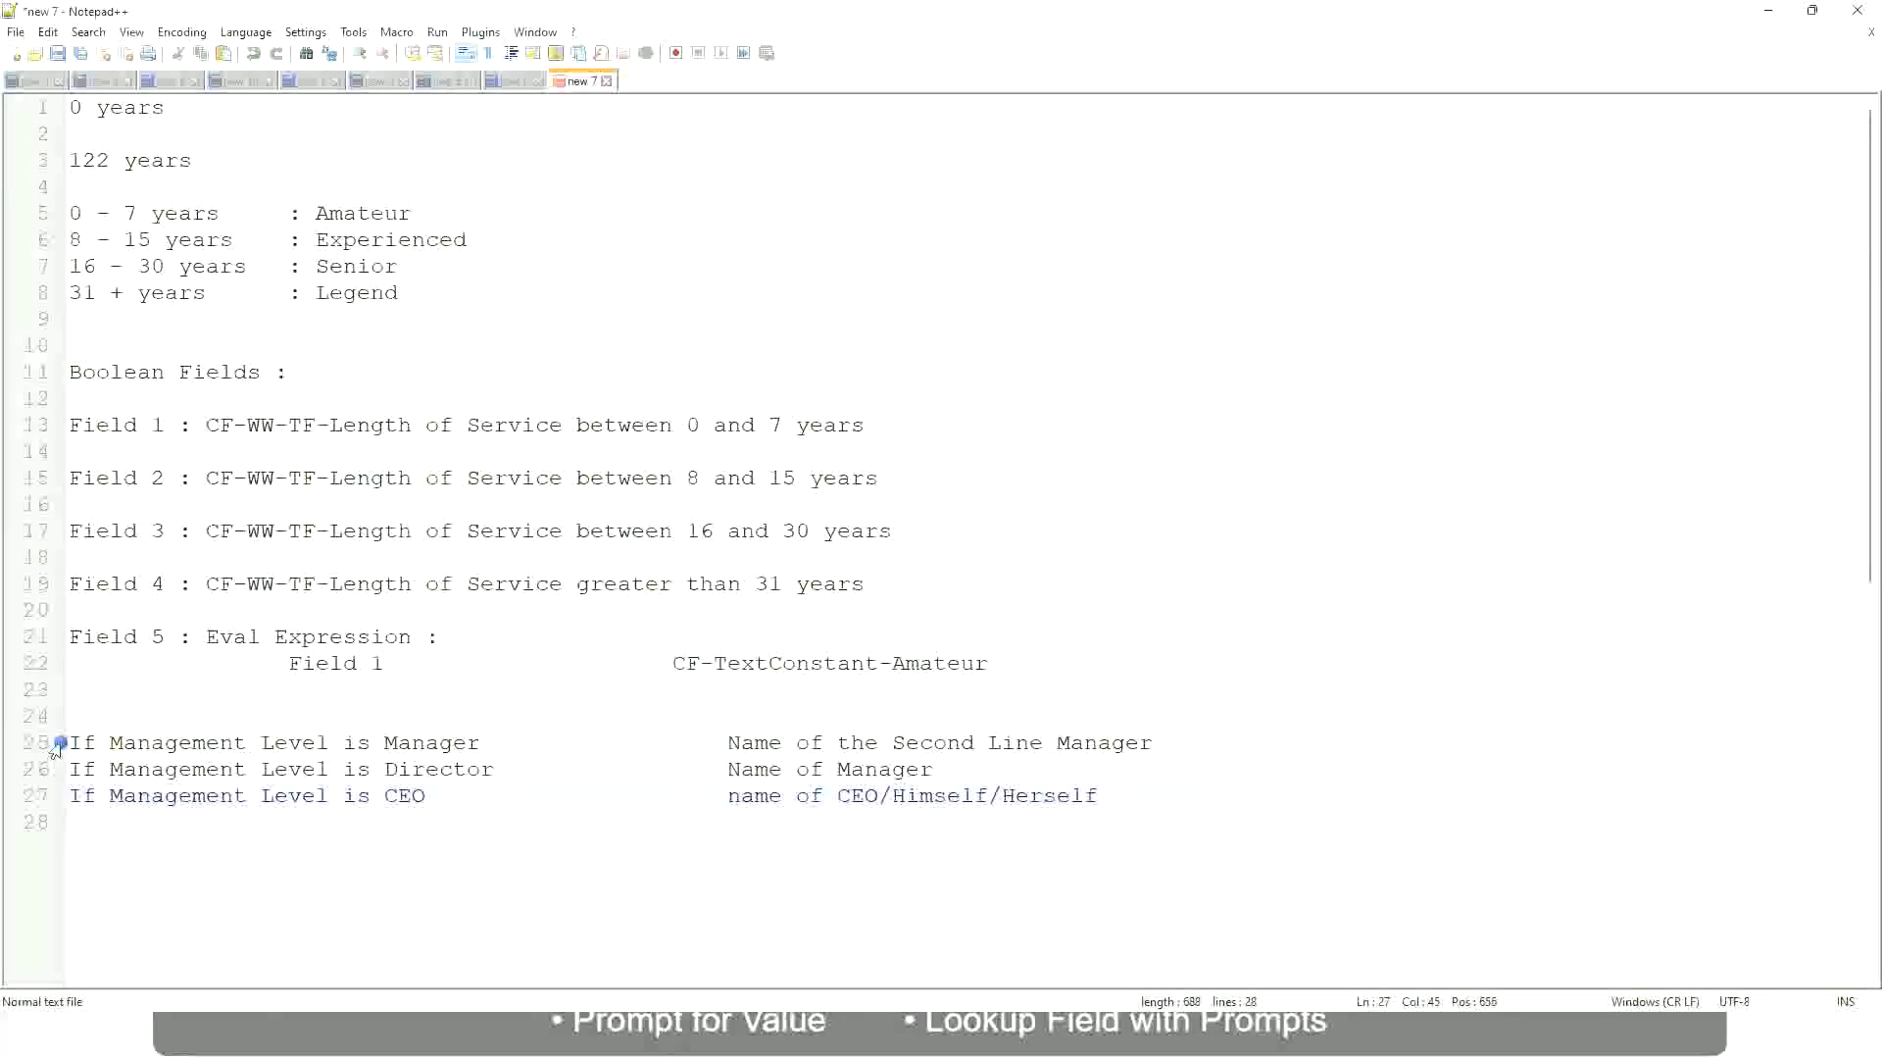
click(205, 742)
click(437, 743)
click(463, 767)
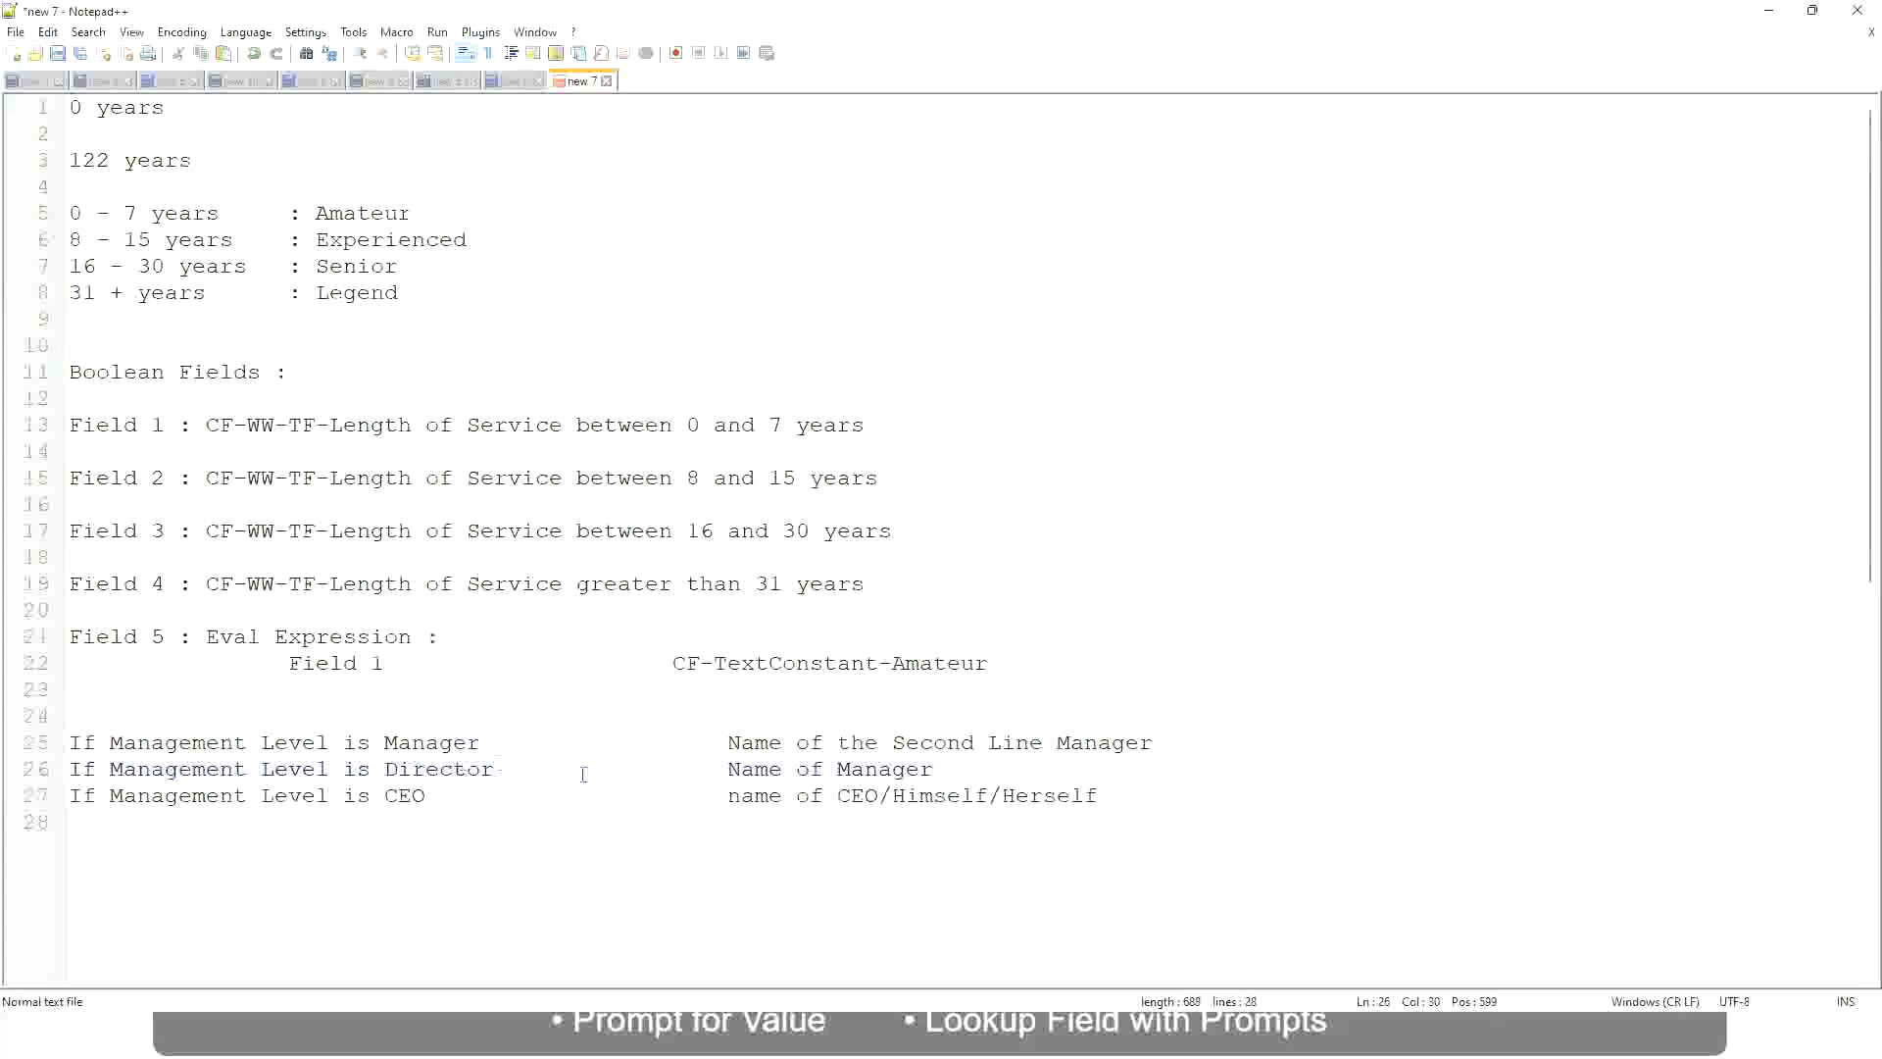
click(936, 770)
click(422, 771)
click(409, 795)
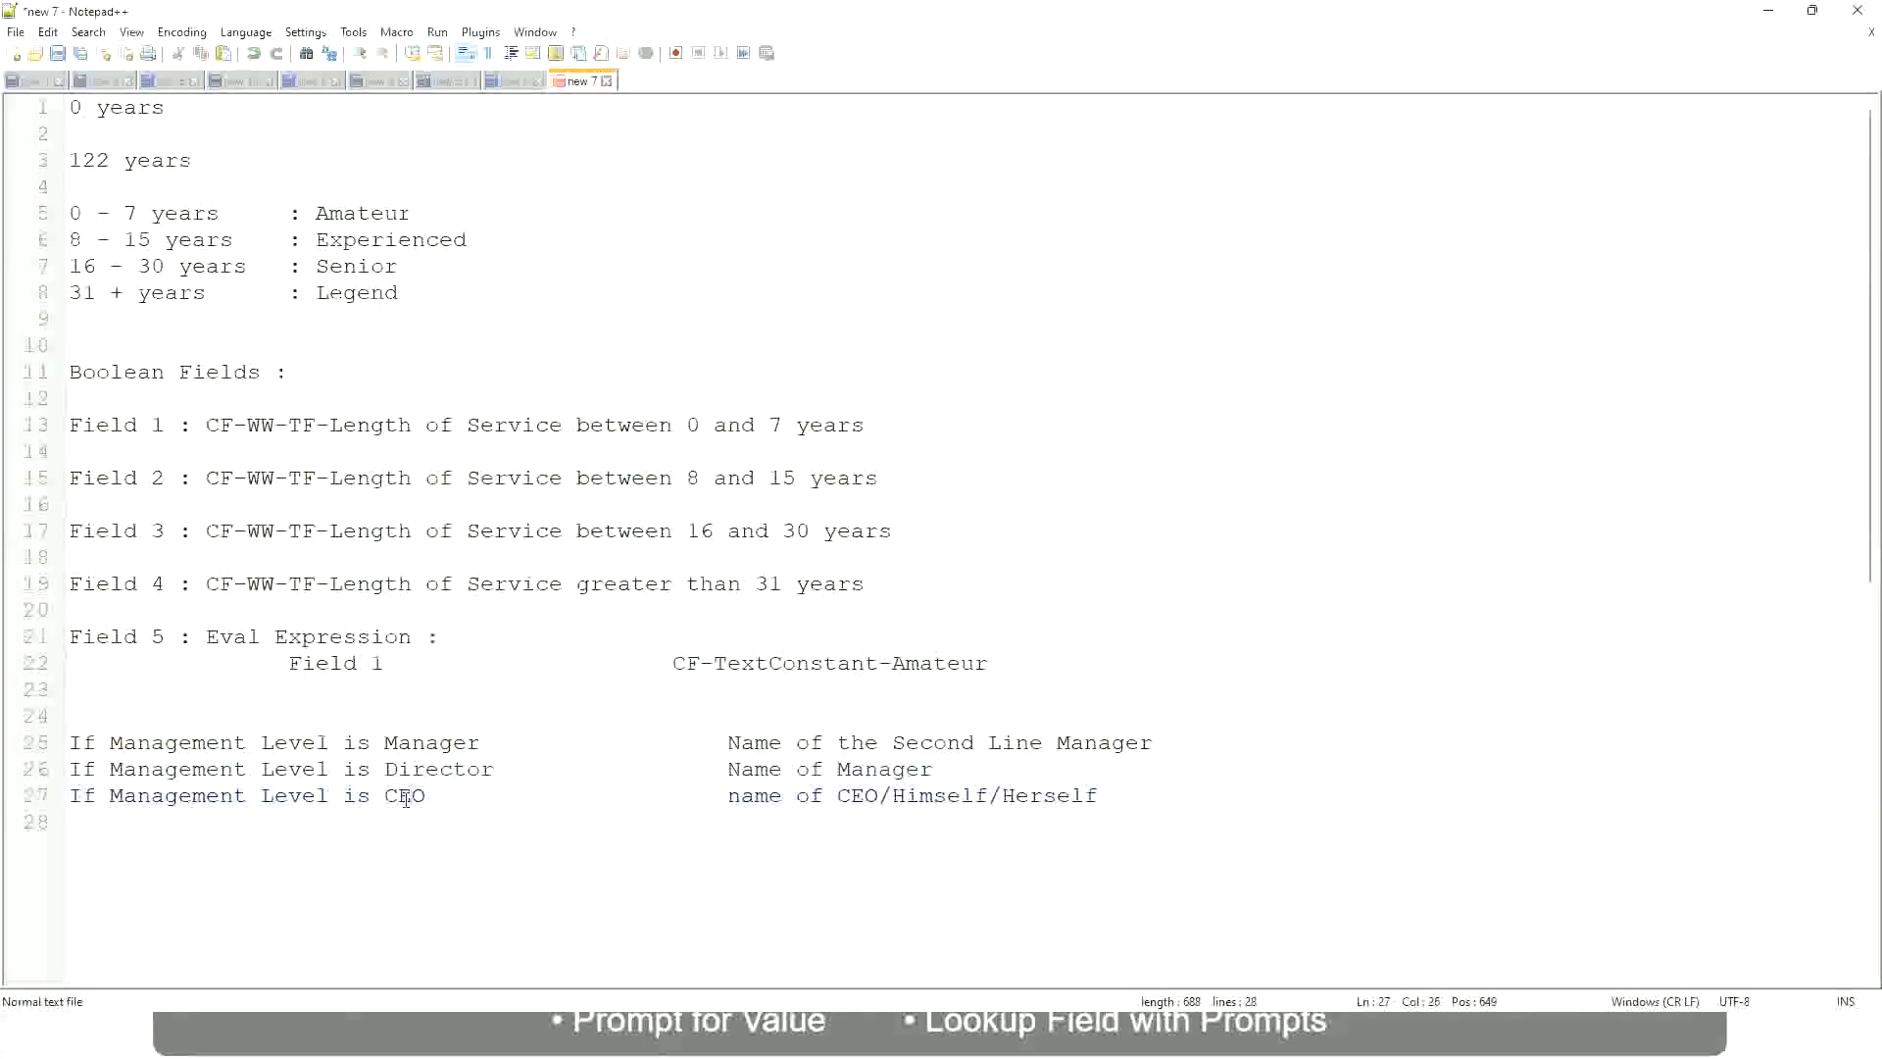
click(879, 797)
click(1108, 795)
Examine the set of three rules, focusing on the Manager condition and its second line manager result
drag(1143, 791, 57, 748)
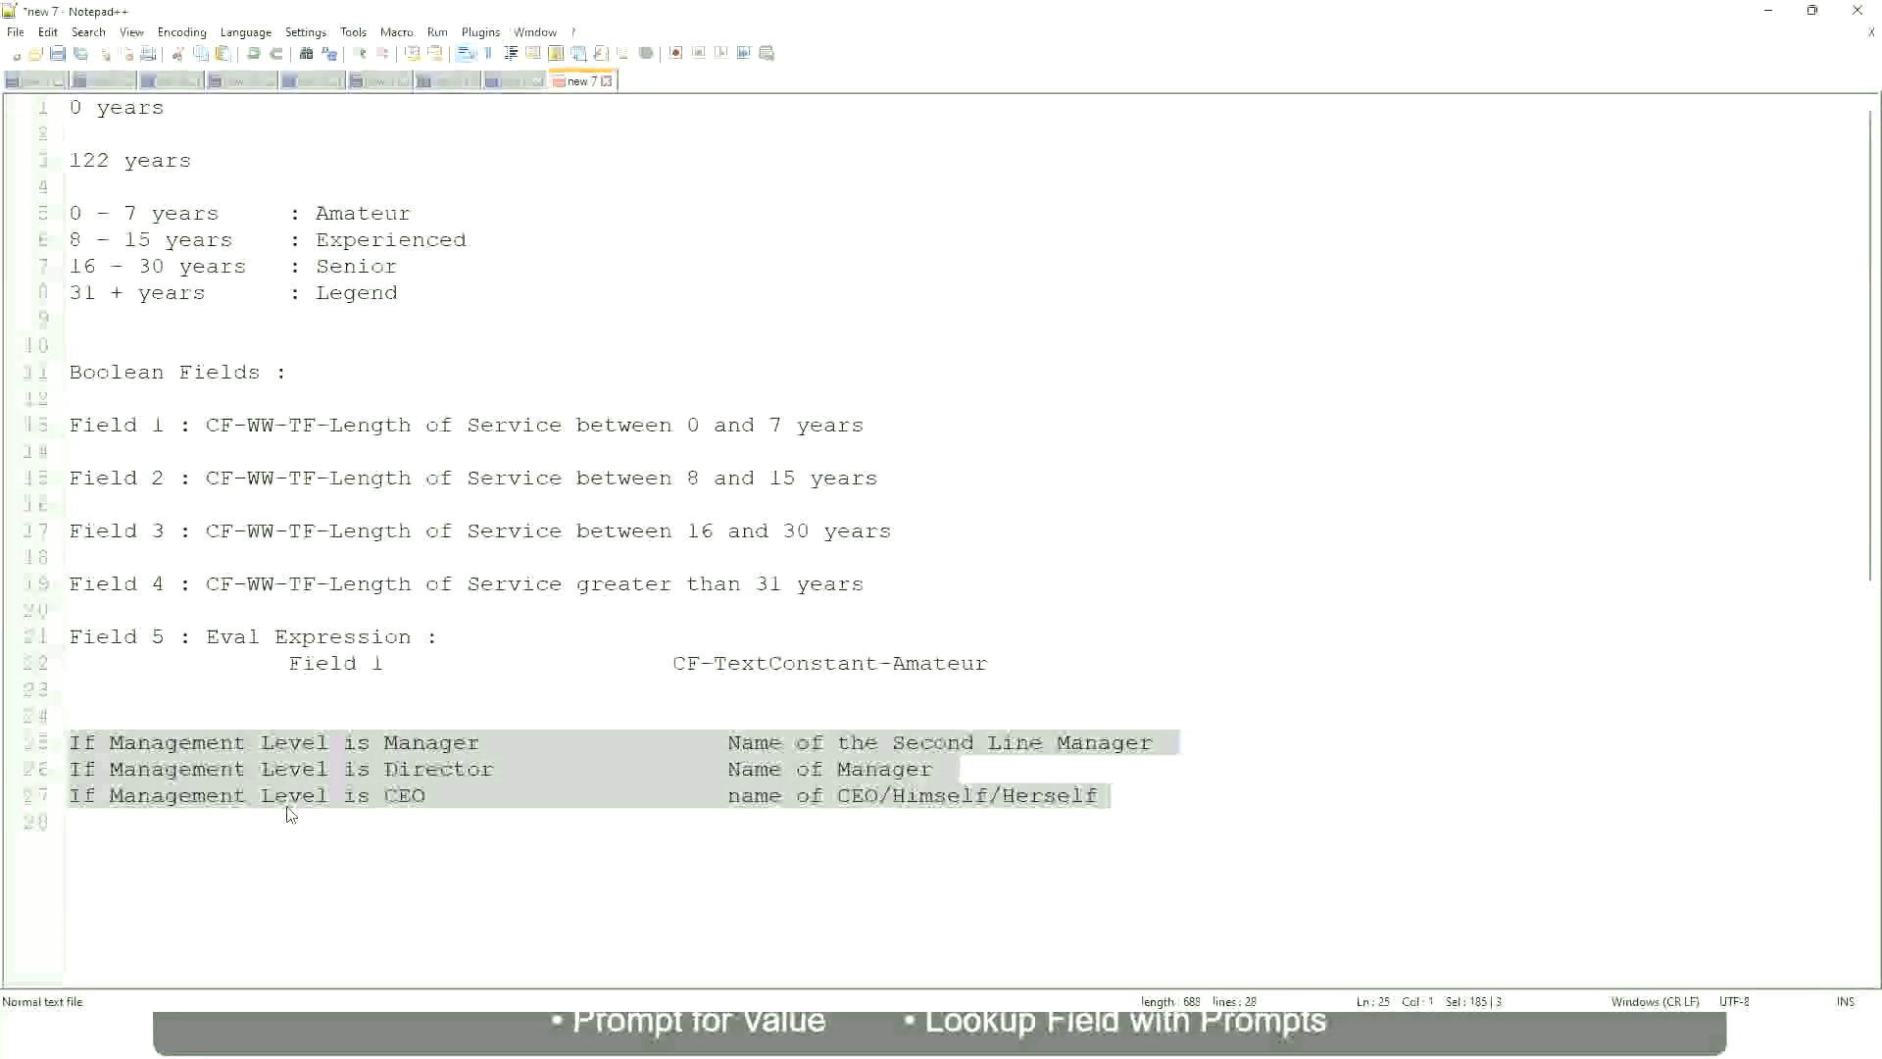
click(795, 744)
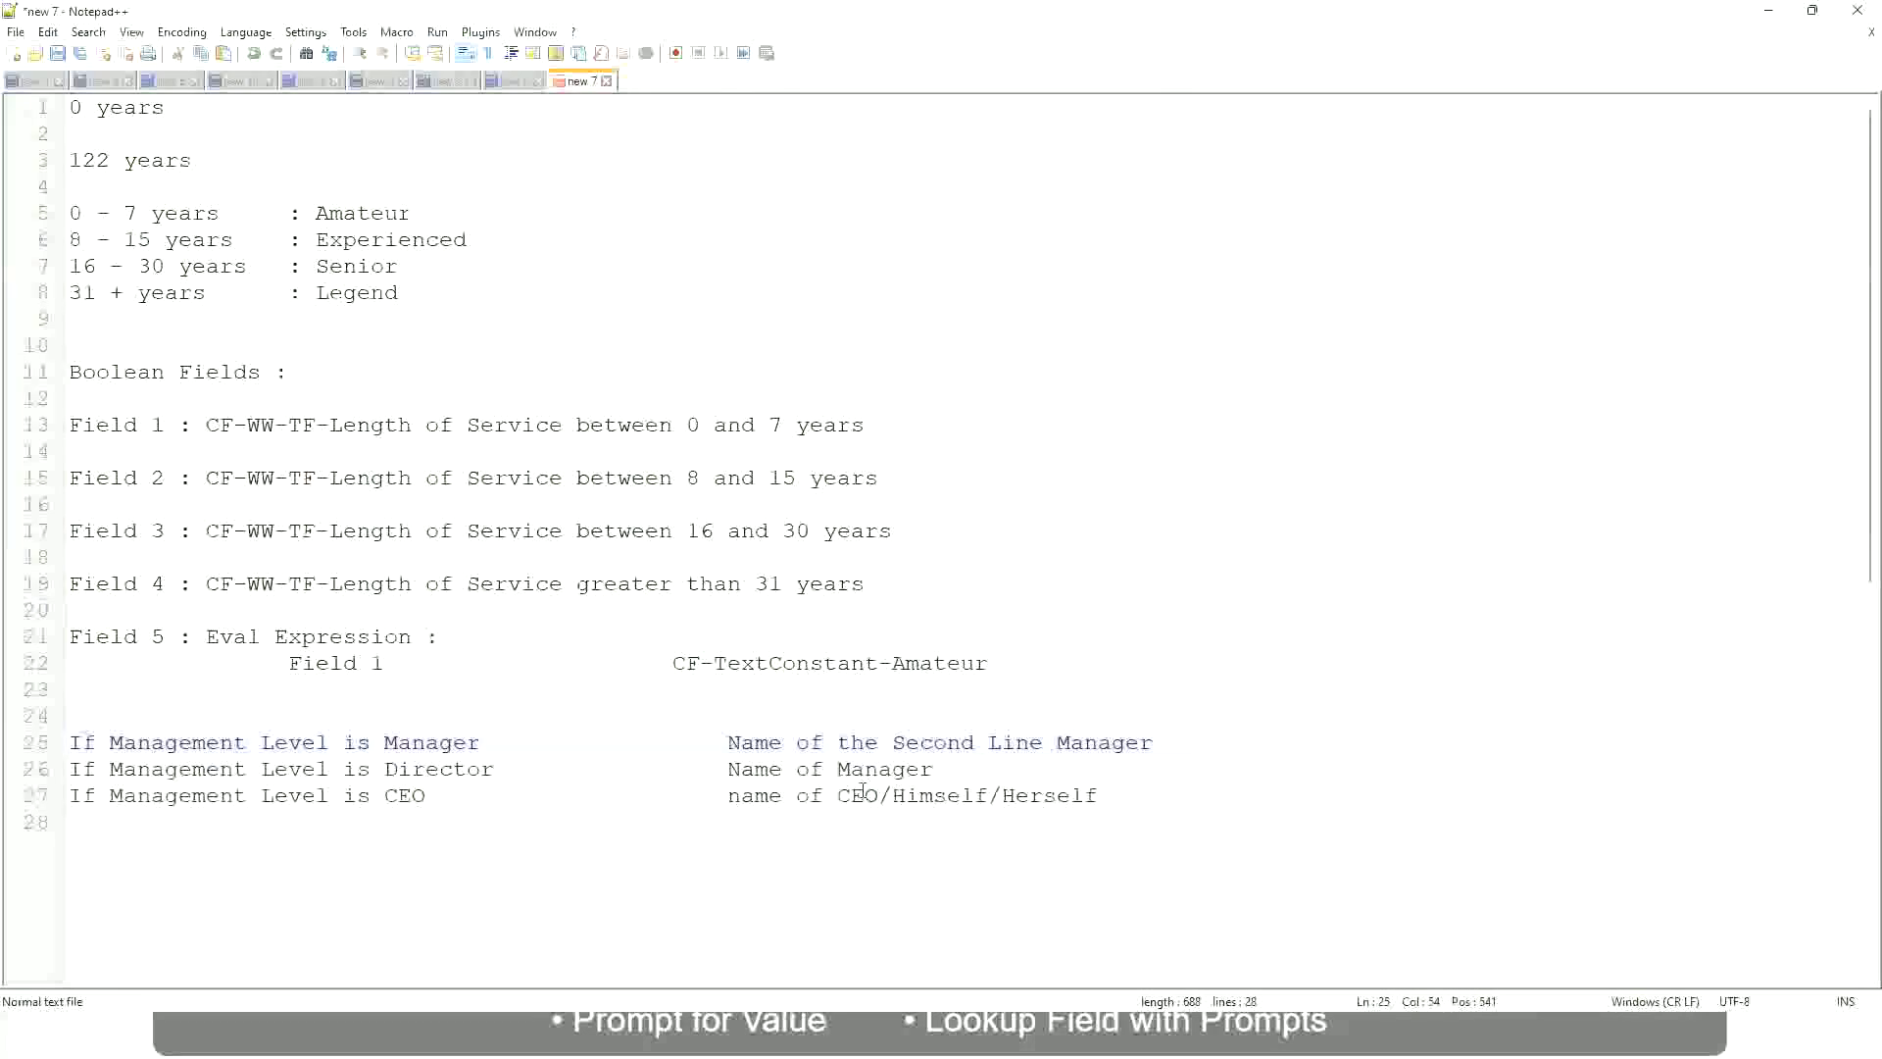
drag(727, 742, 1154, 742)
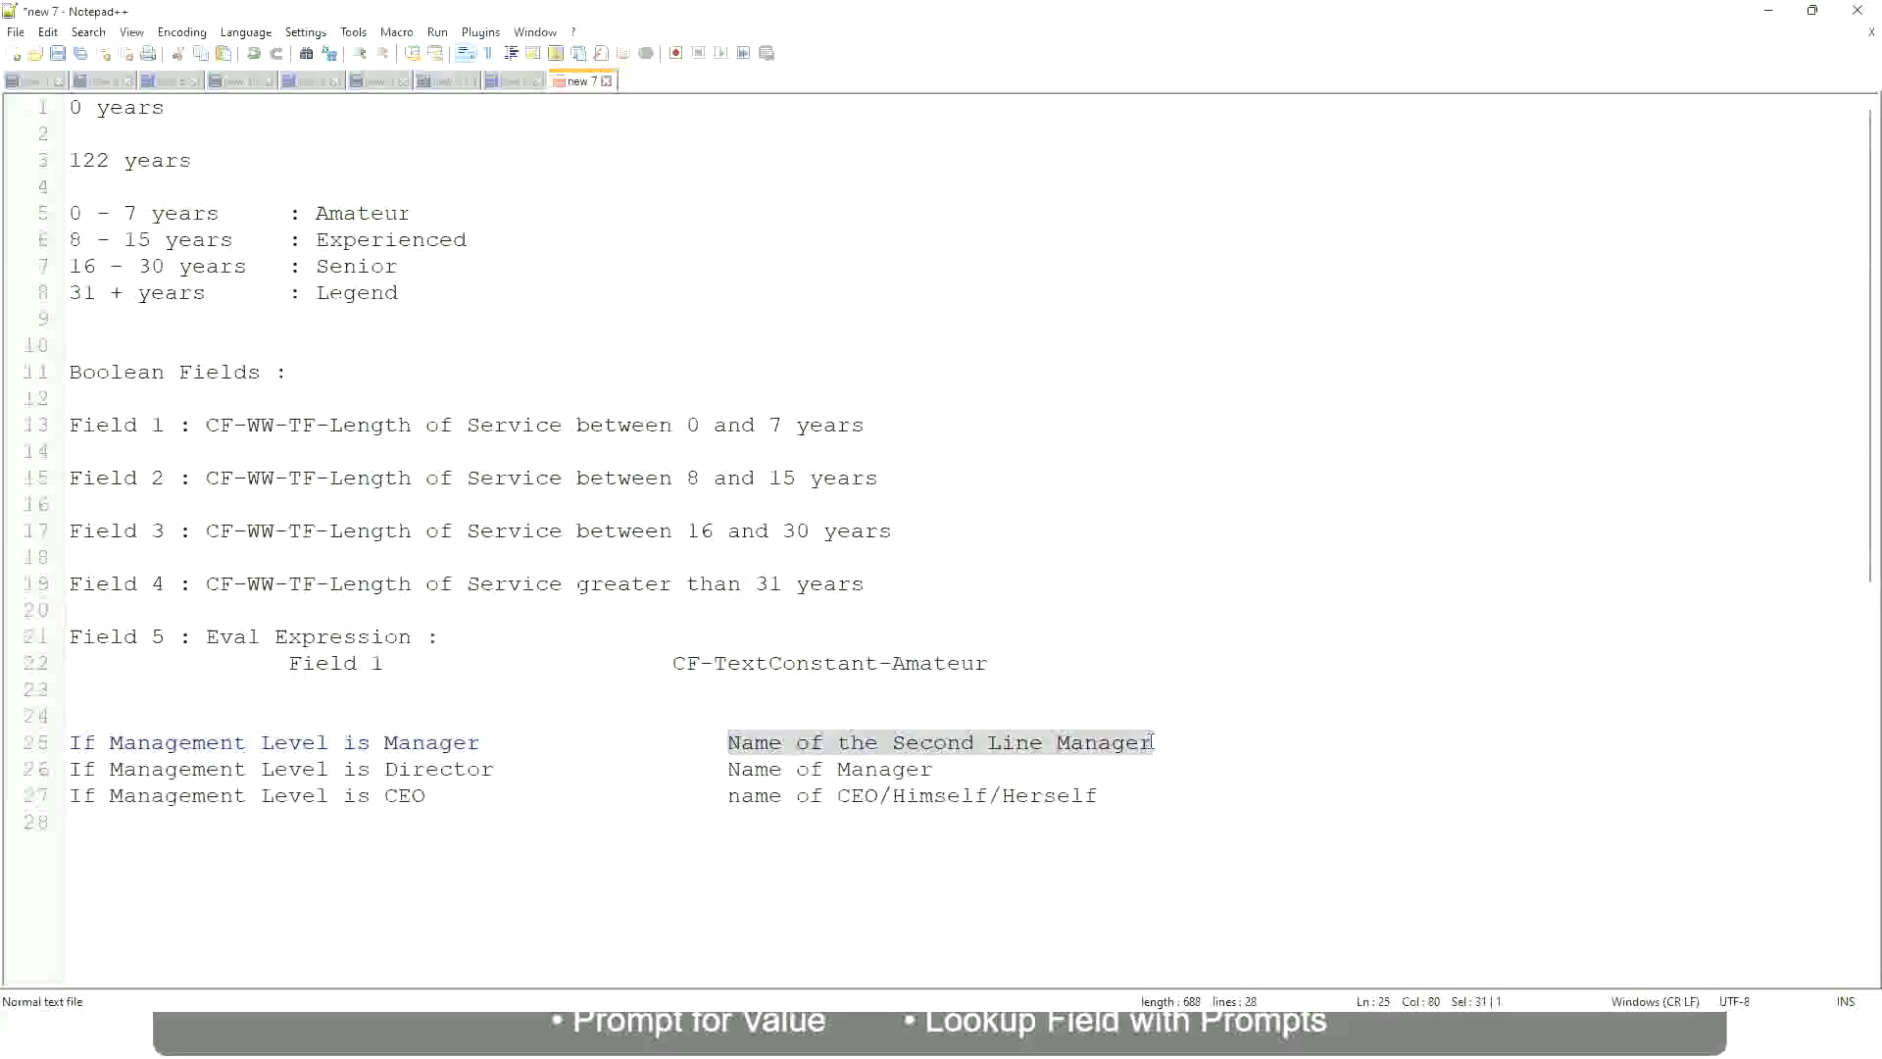
click(871, 743)
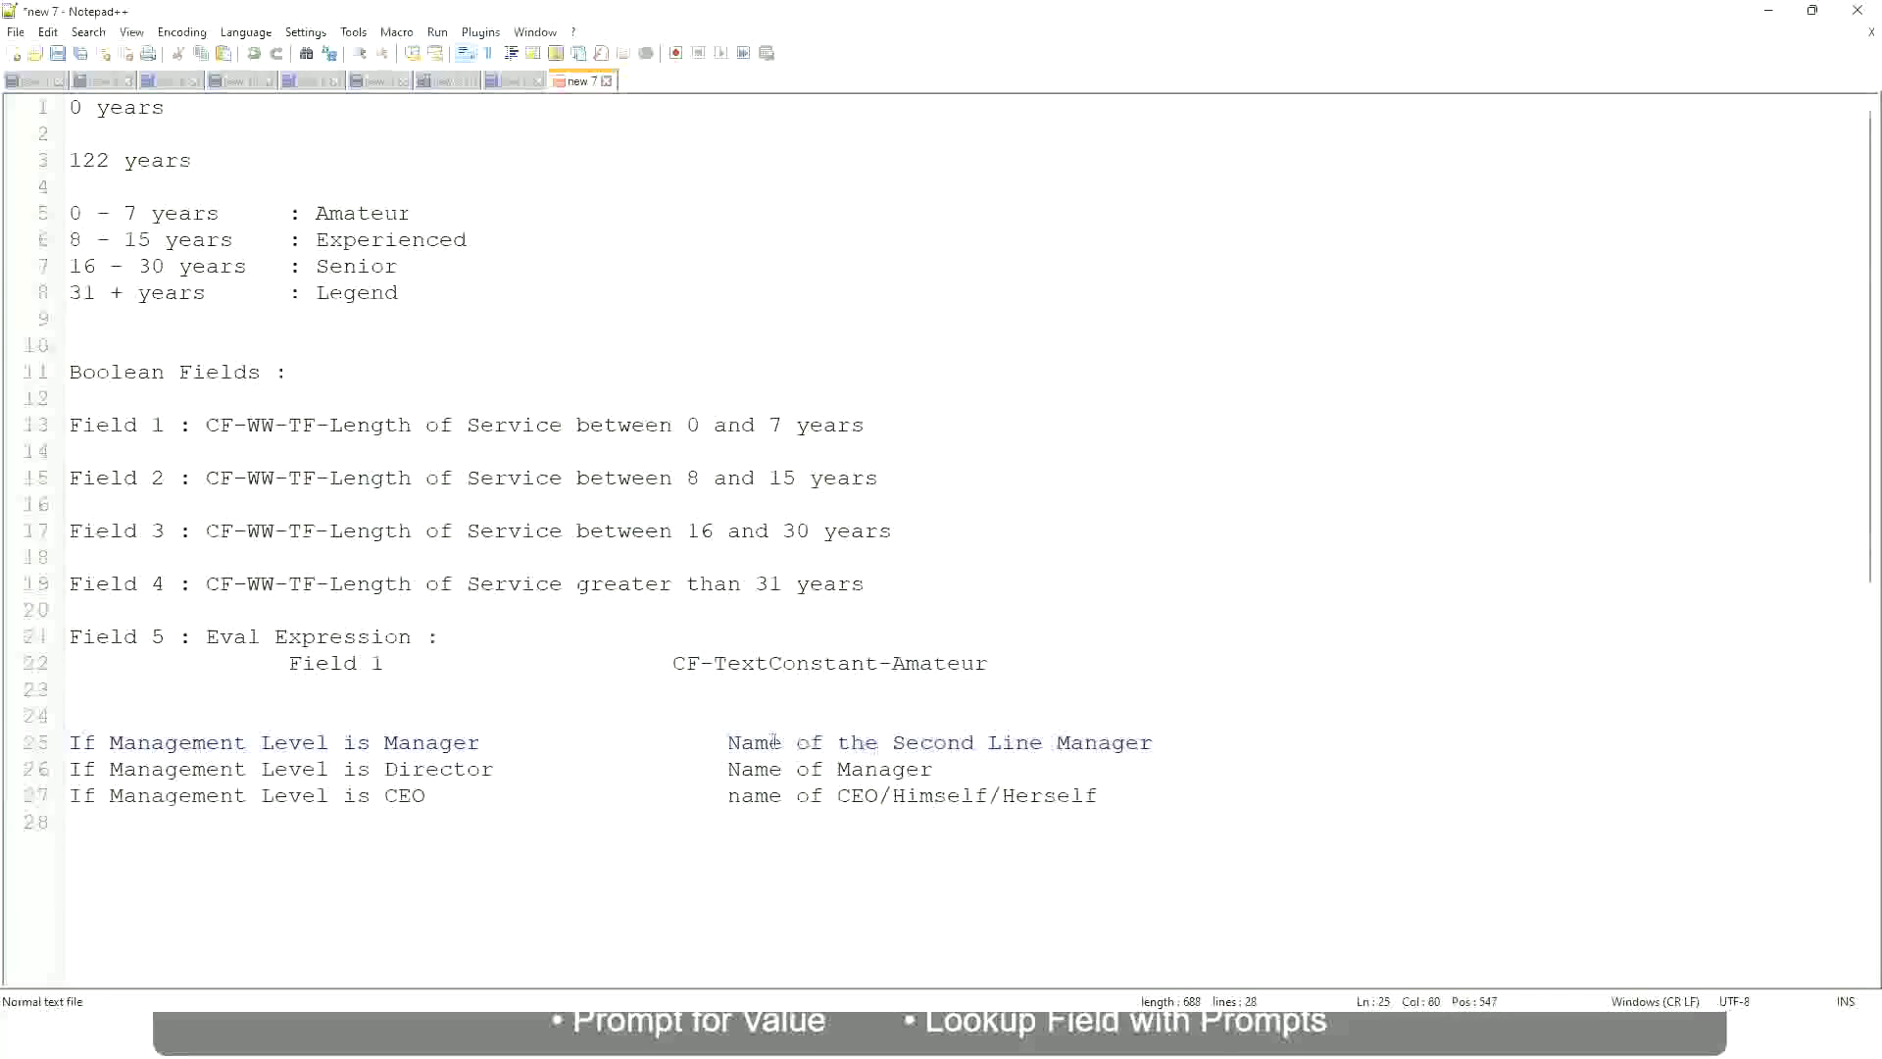
drag(727, 742, 1157, 742)
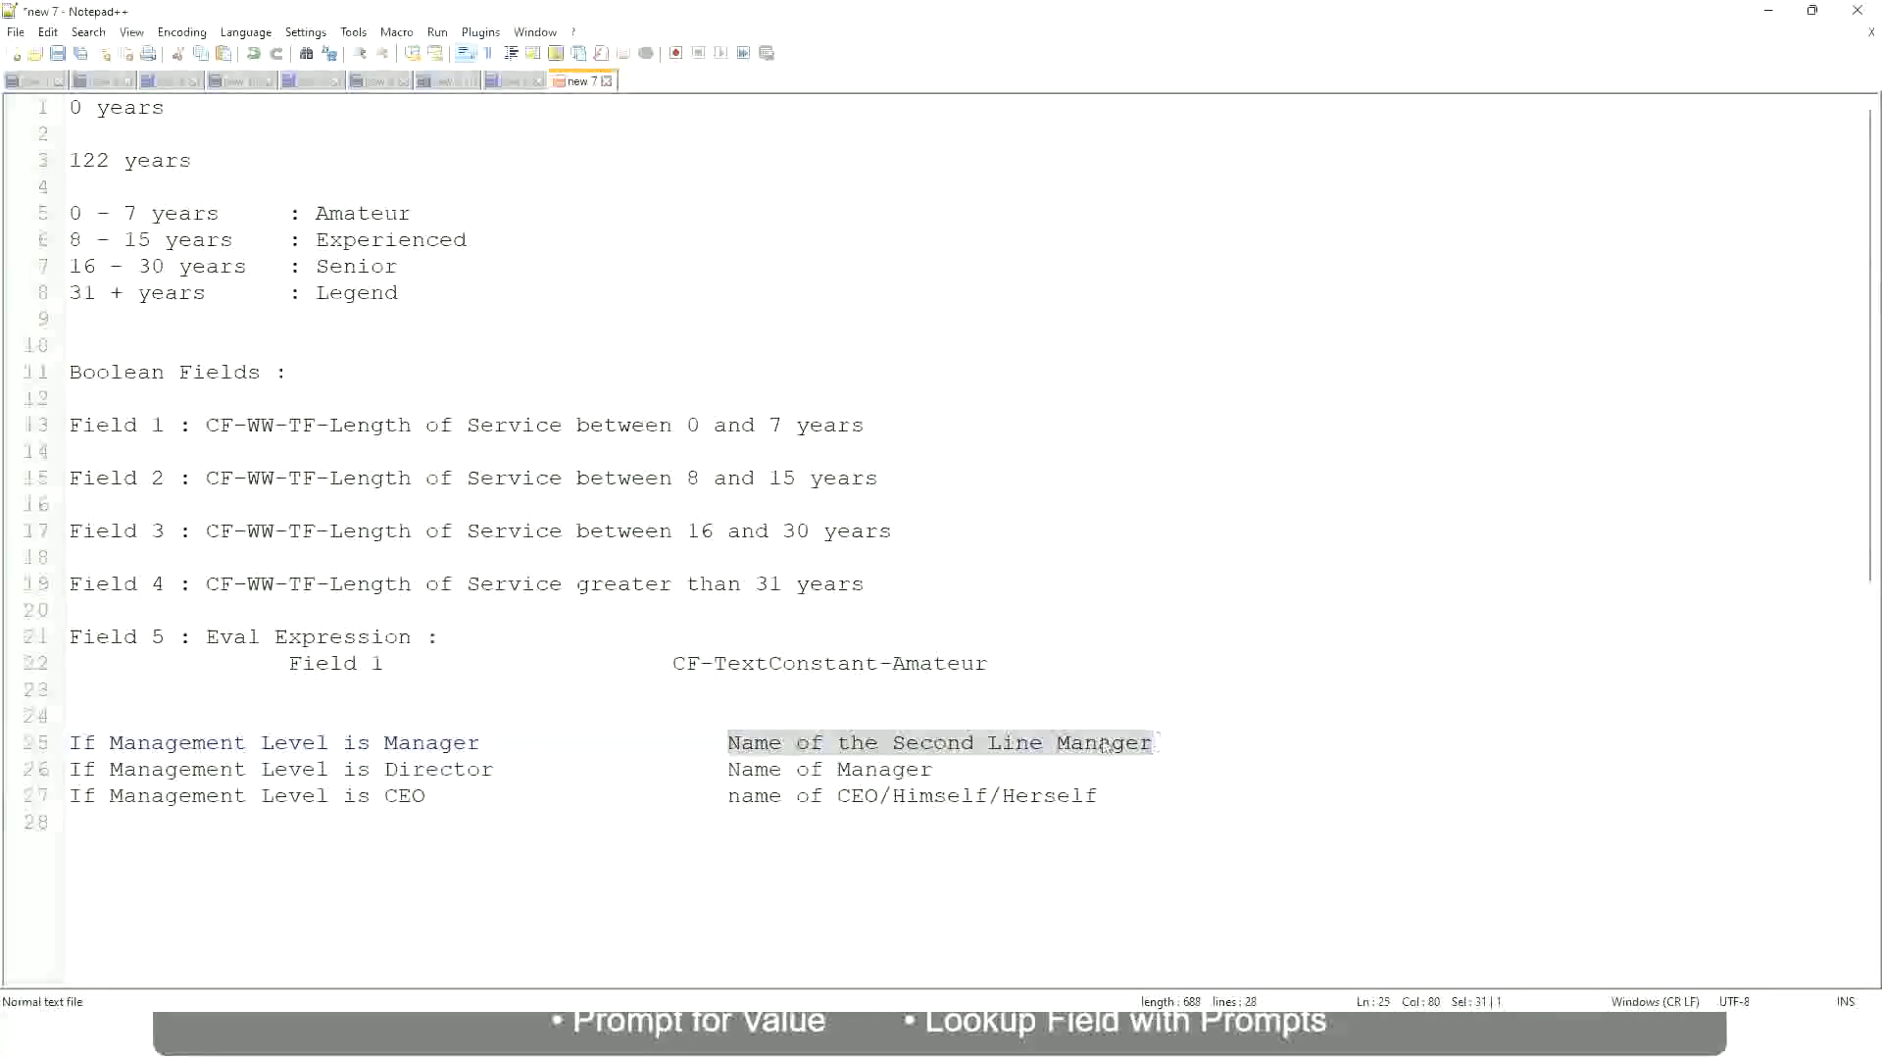
click(966, 753)
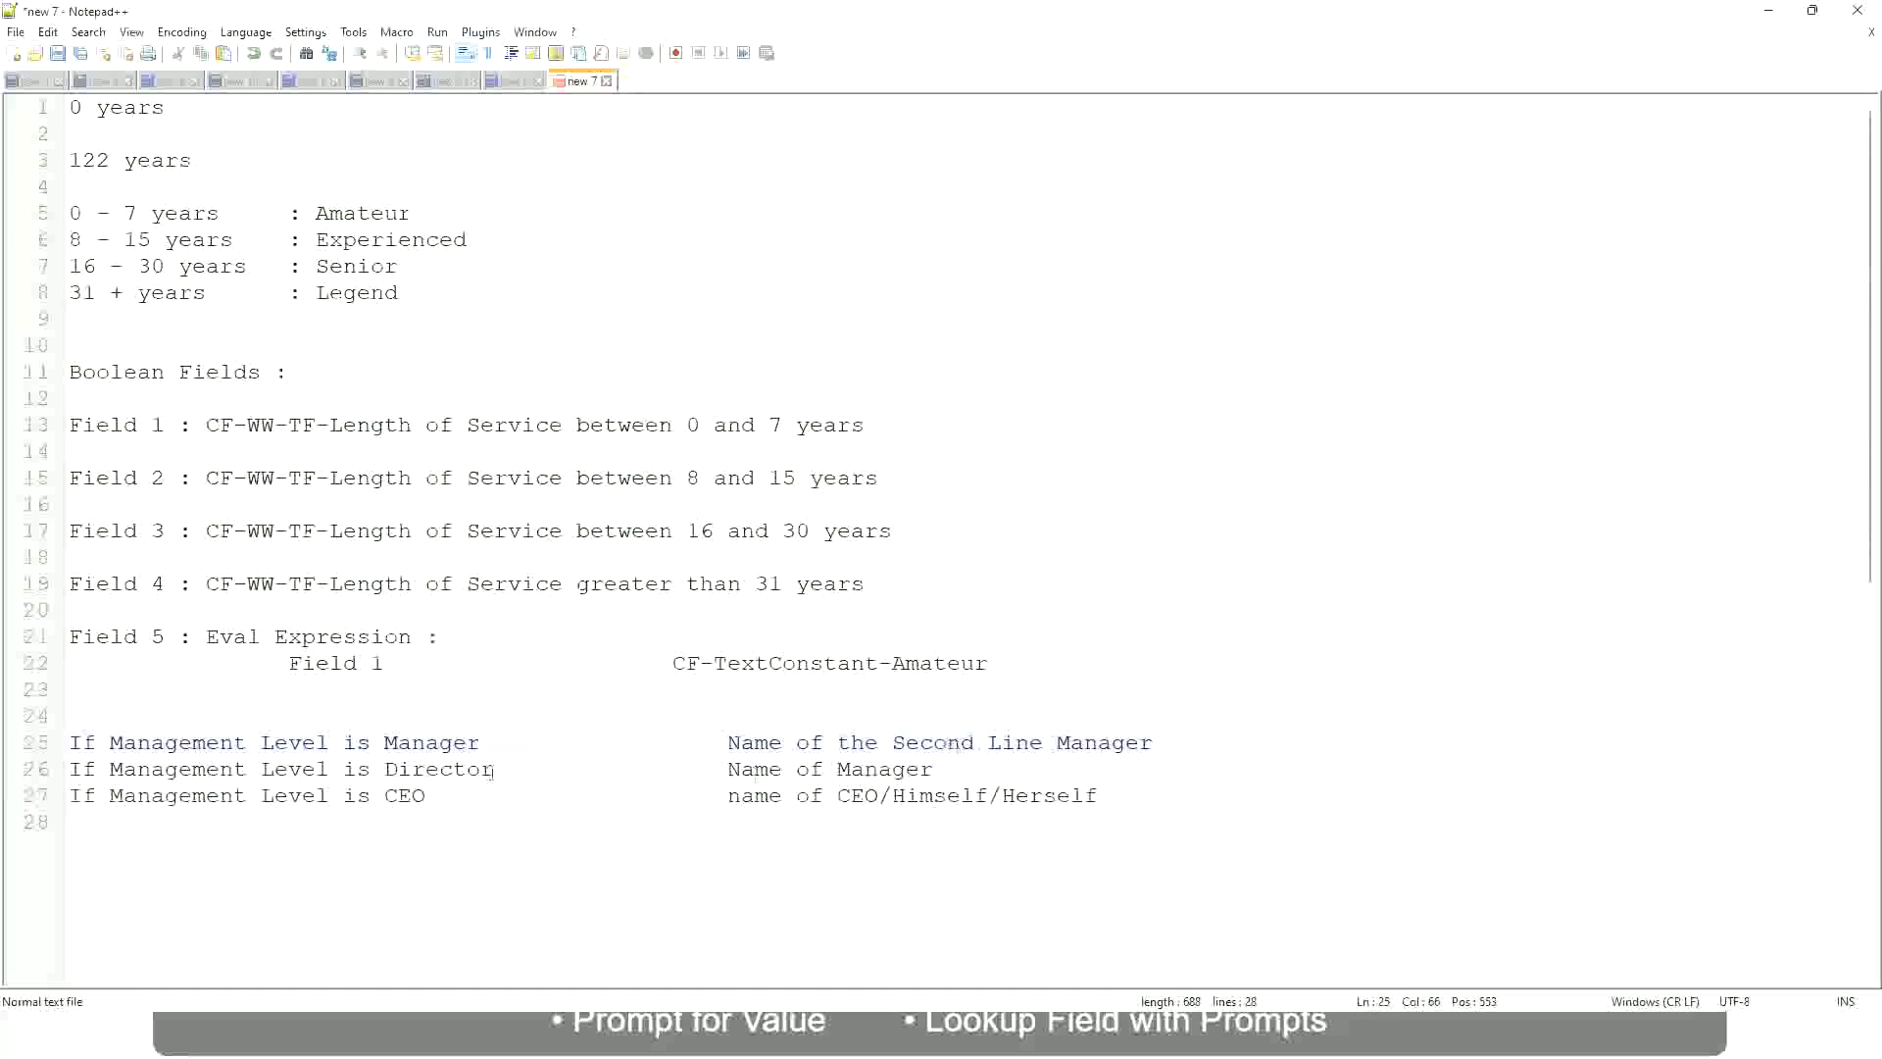
click(491, 742)
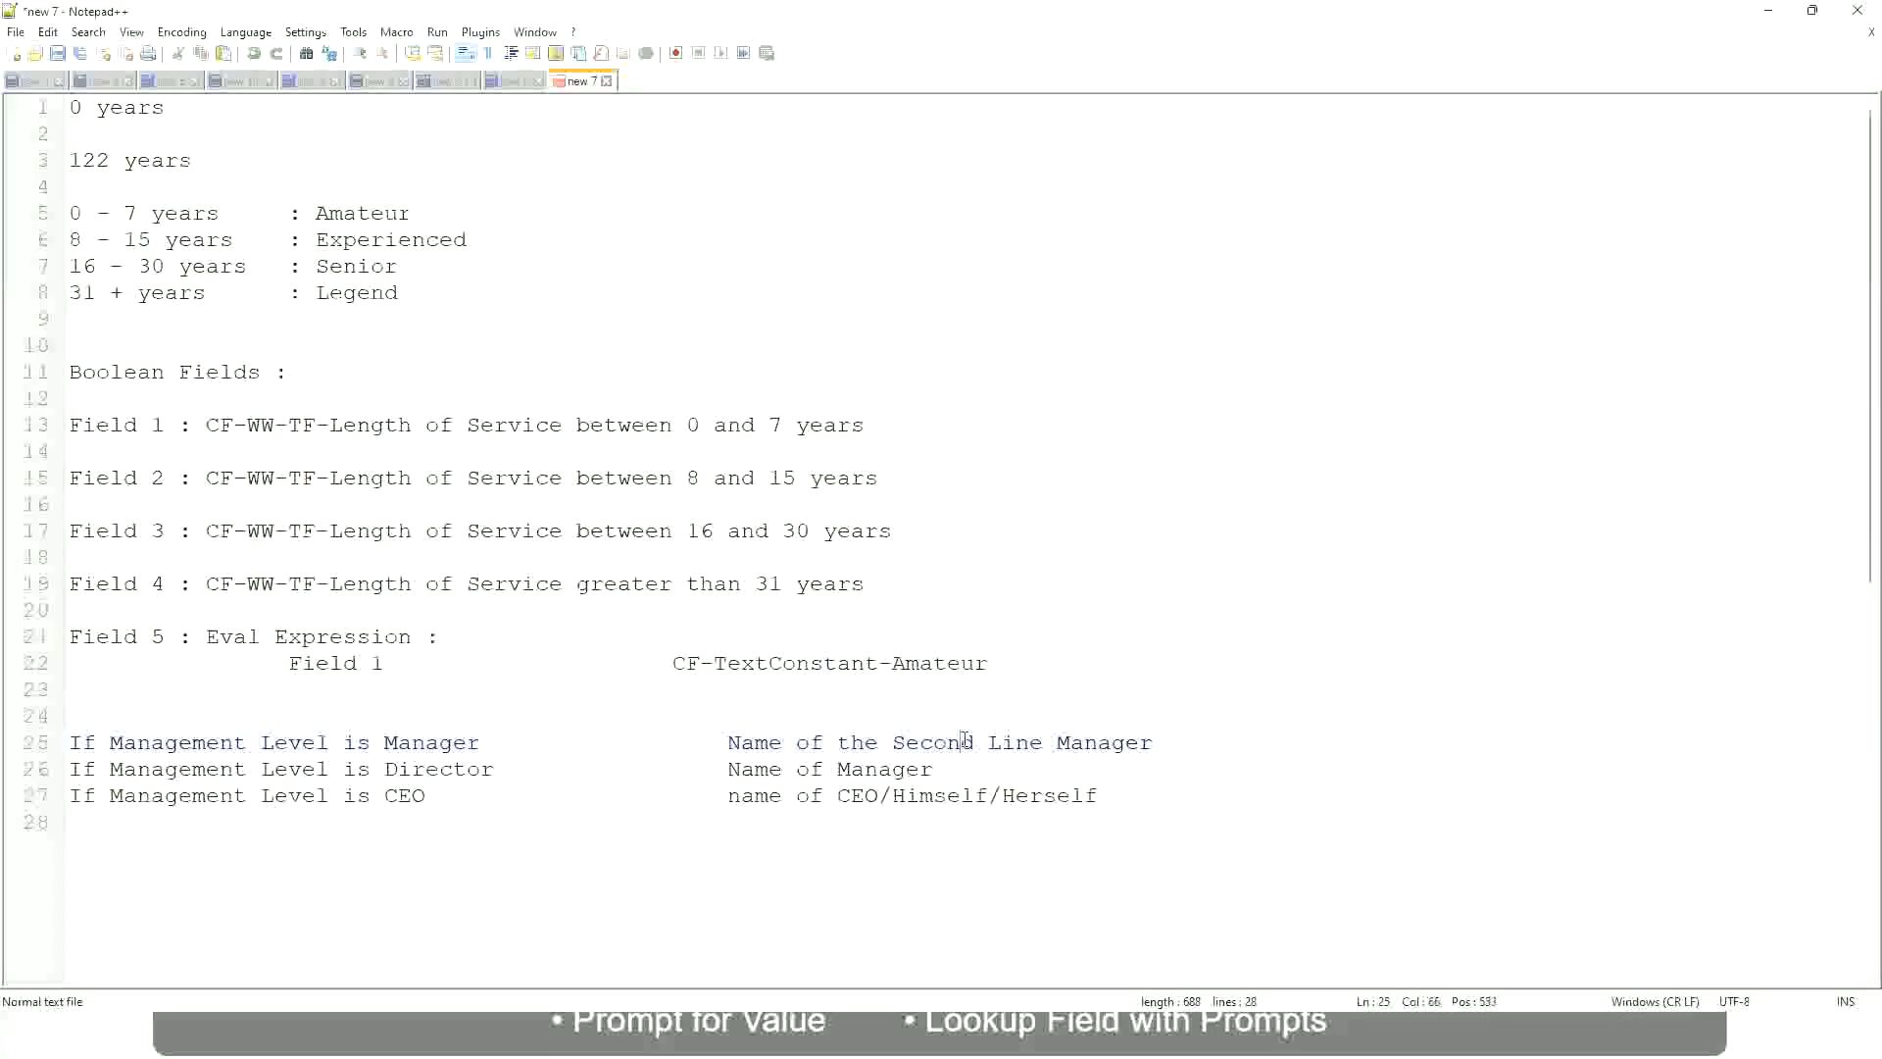
drag(1029, 741, 1043, 741)
click(1182, 740)
click(1112, 741)
Compare the text results of the experience bands with the person-name results of the management-level rules
double_click(361, 214)
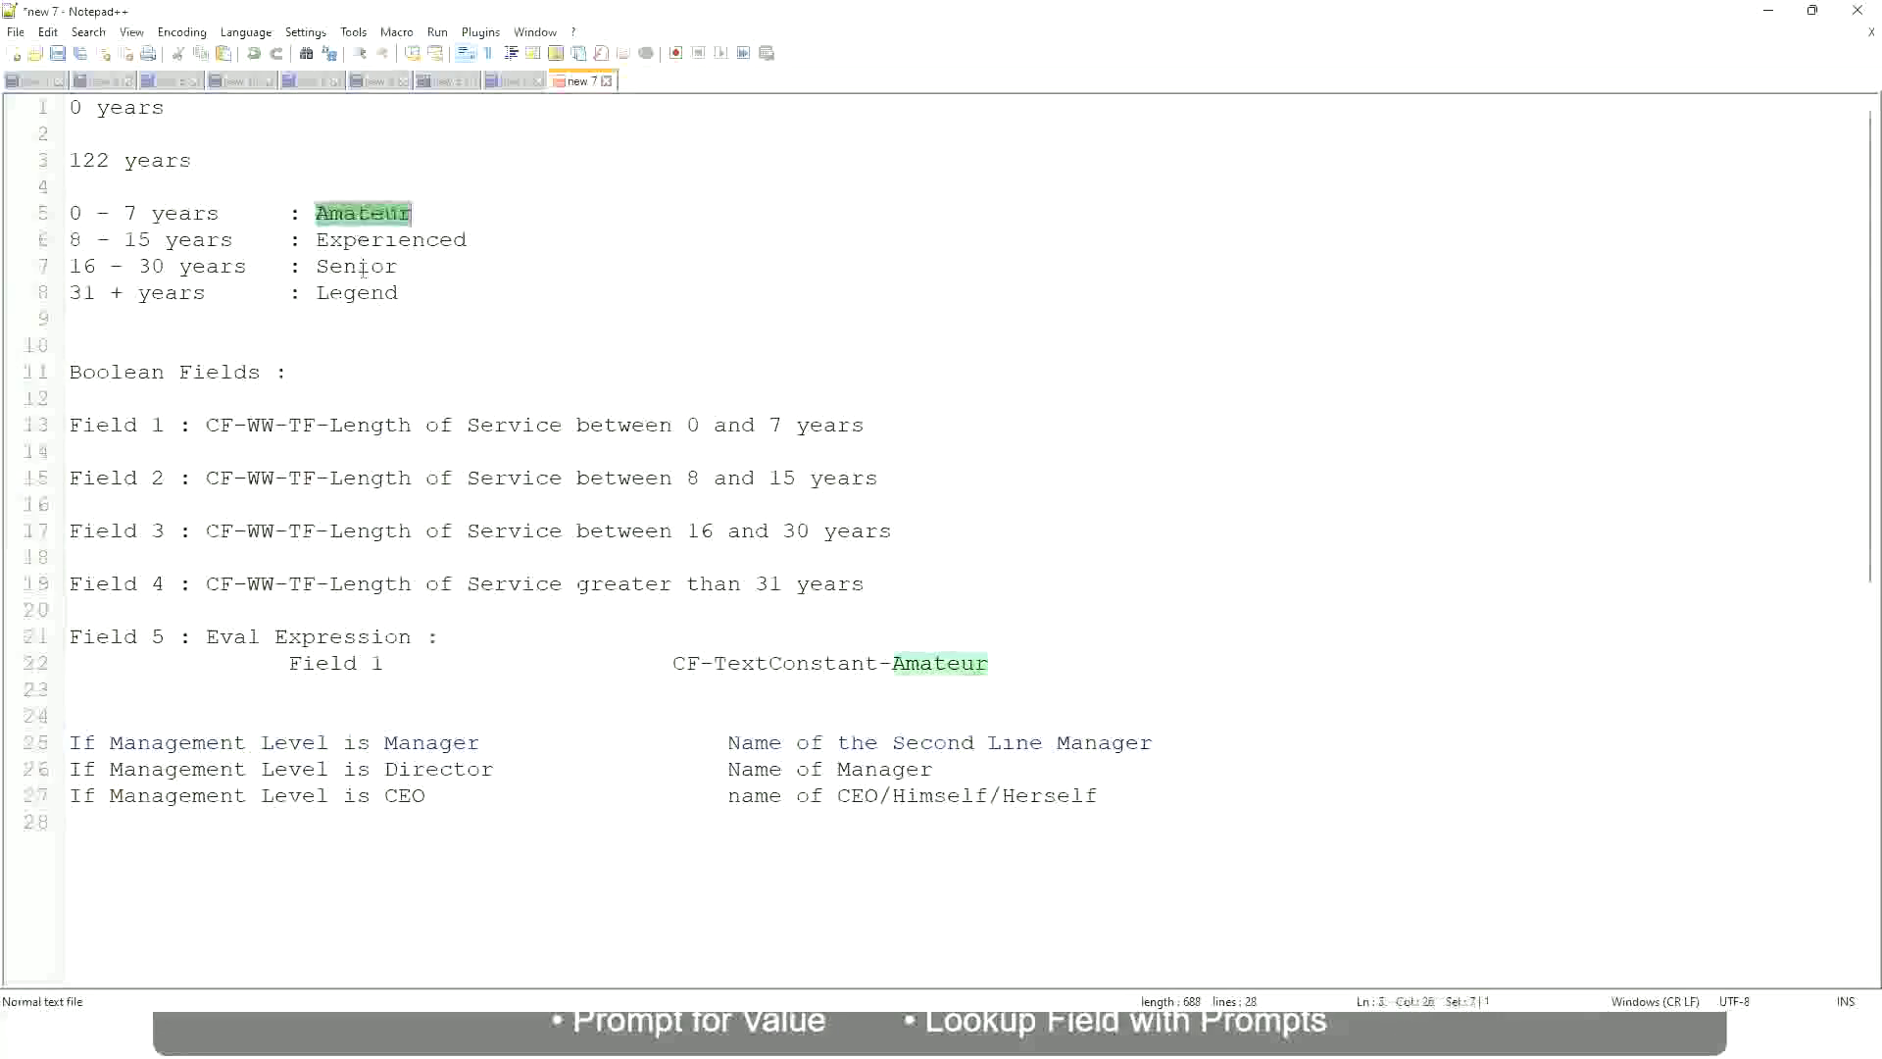
double_click(358, 240)
double_click(359, 267)
click(431, 282)
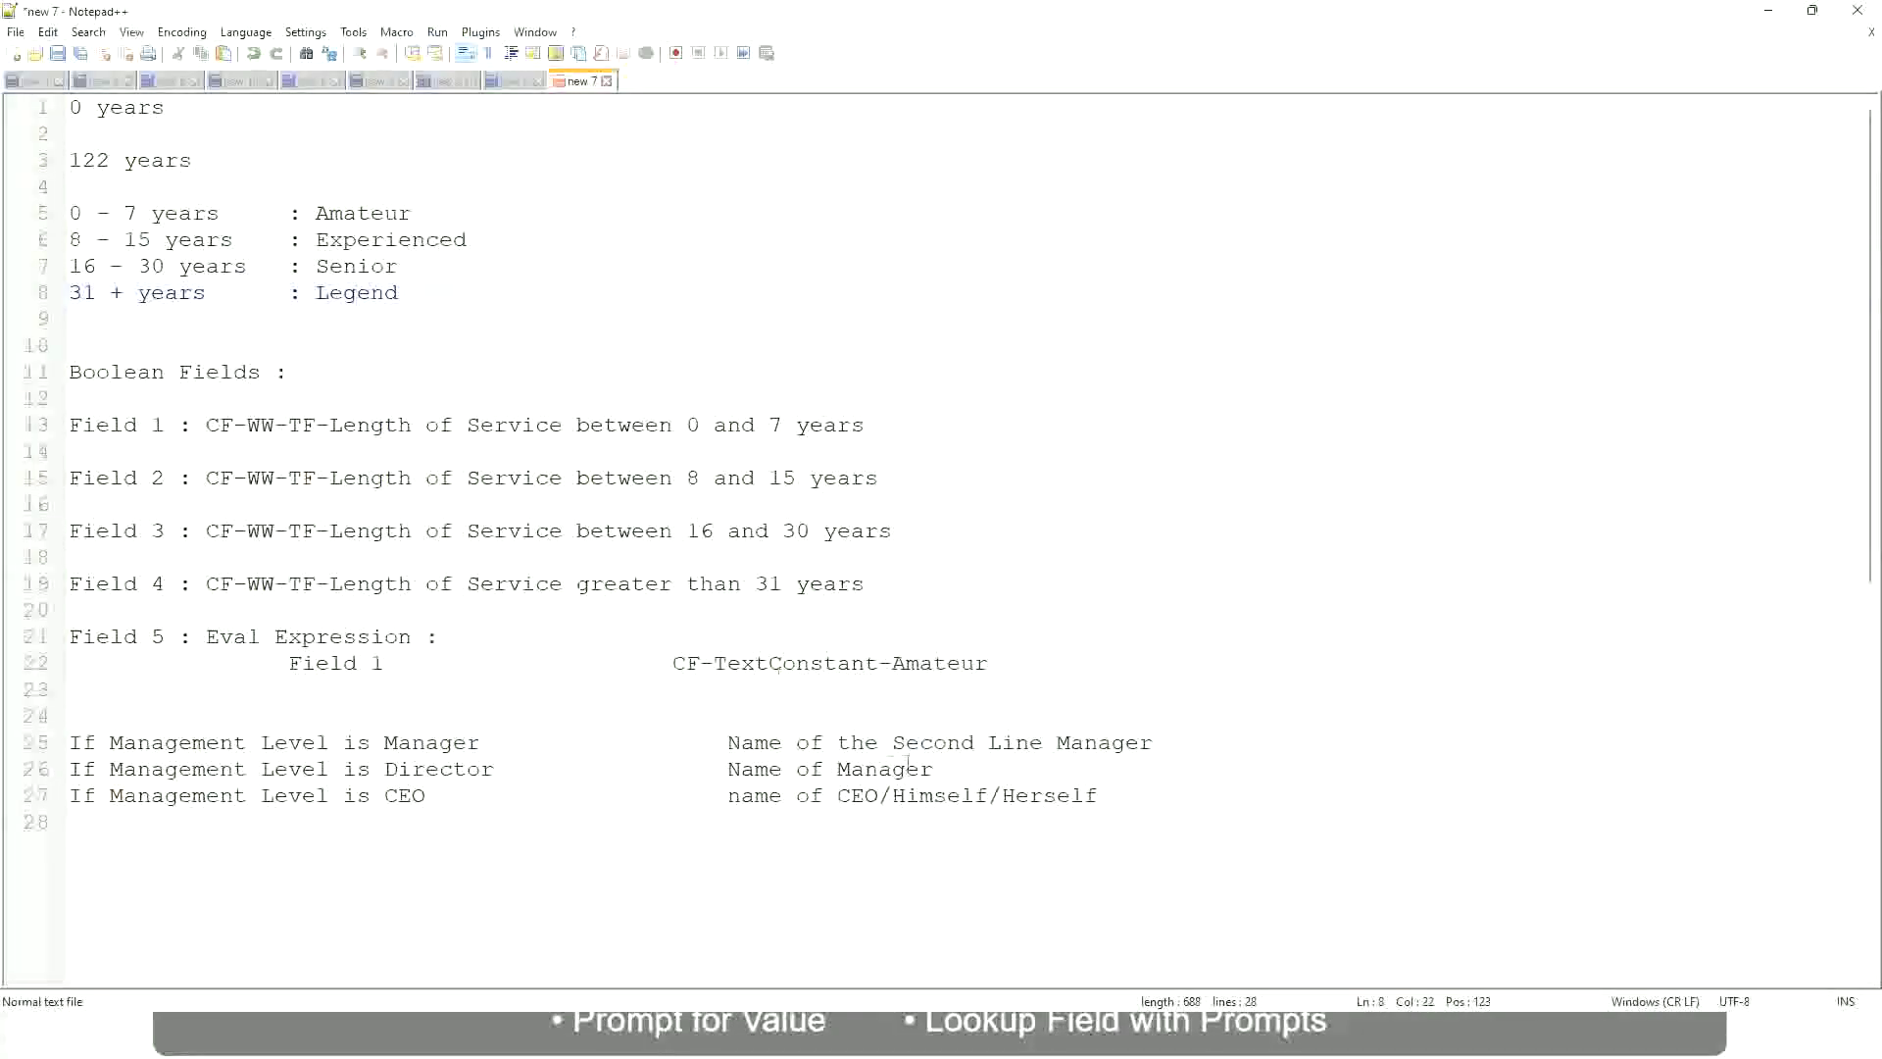
click(963, 799)
click(904, 743)
click(512, 782)
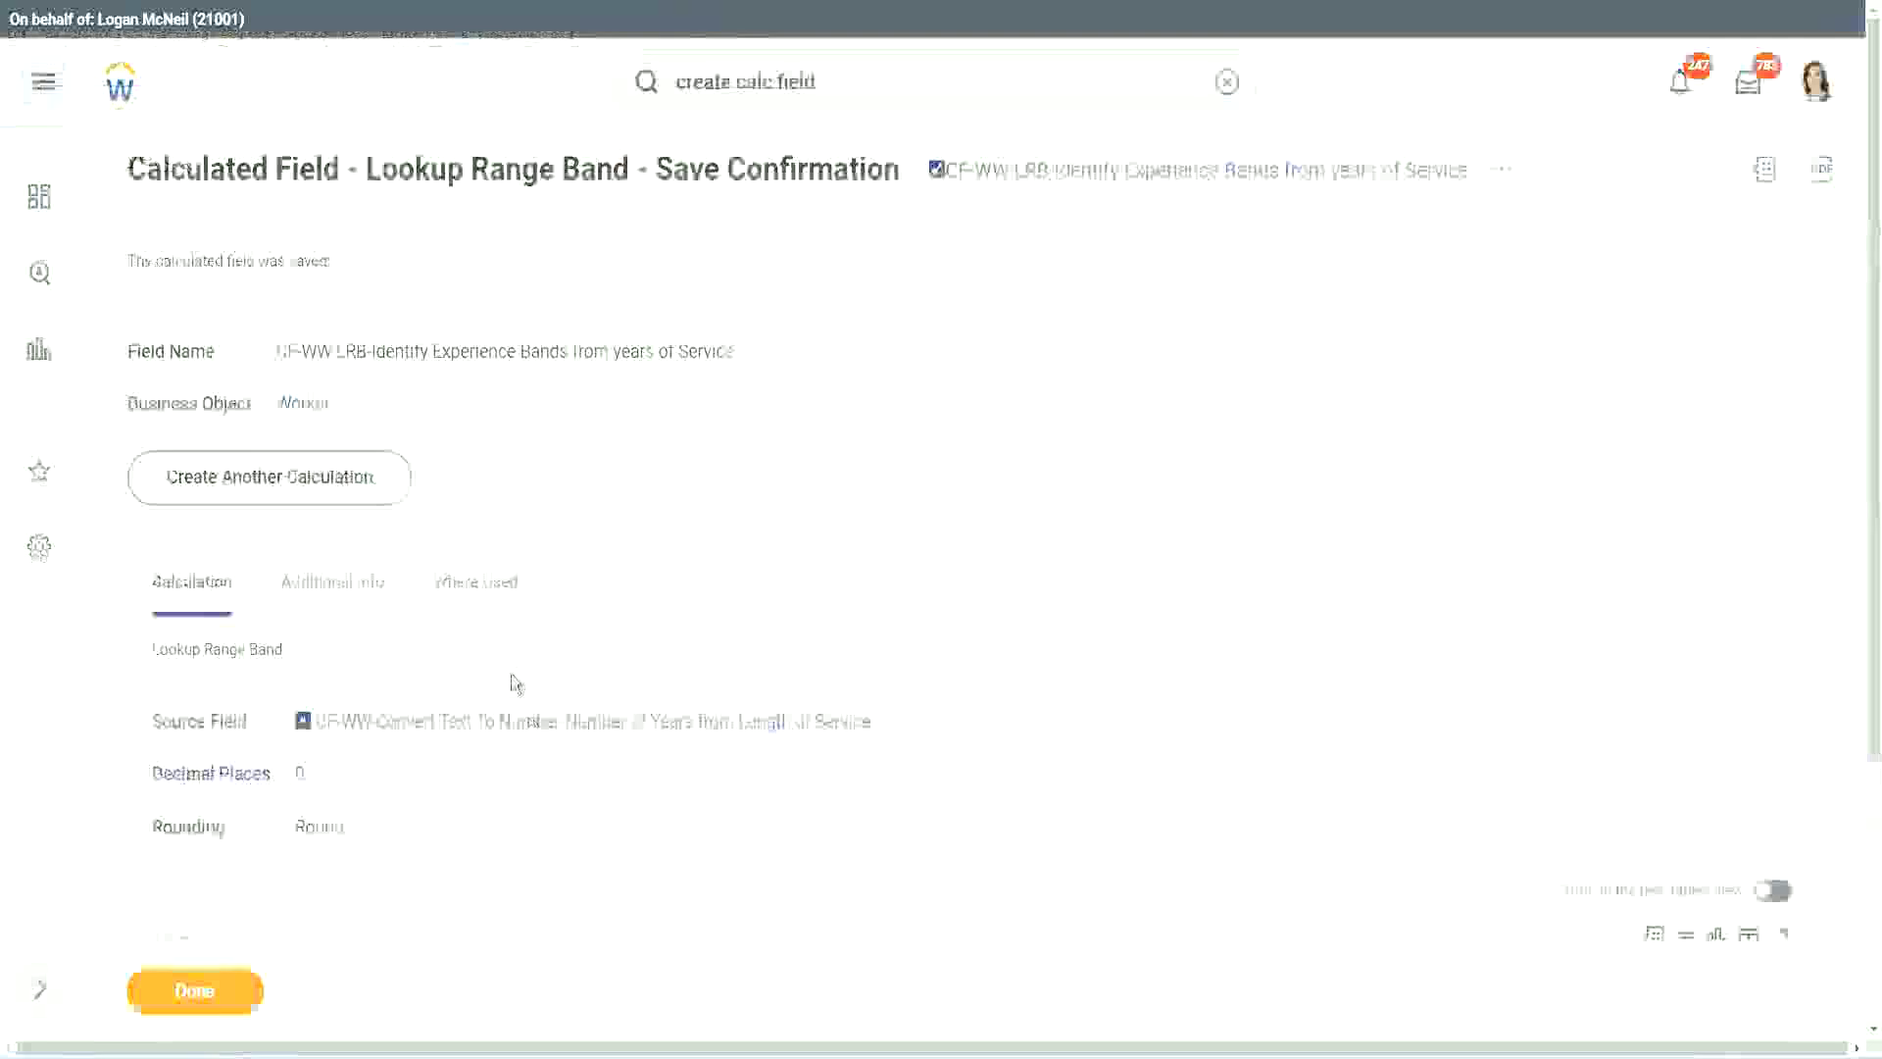
Switch to Workday, check the saved lookup range band's values, and bring up the WW Employee Details custom report
scroll(714, 294, down, 4)
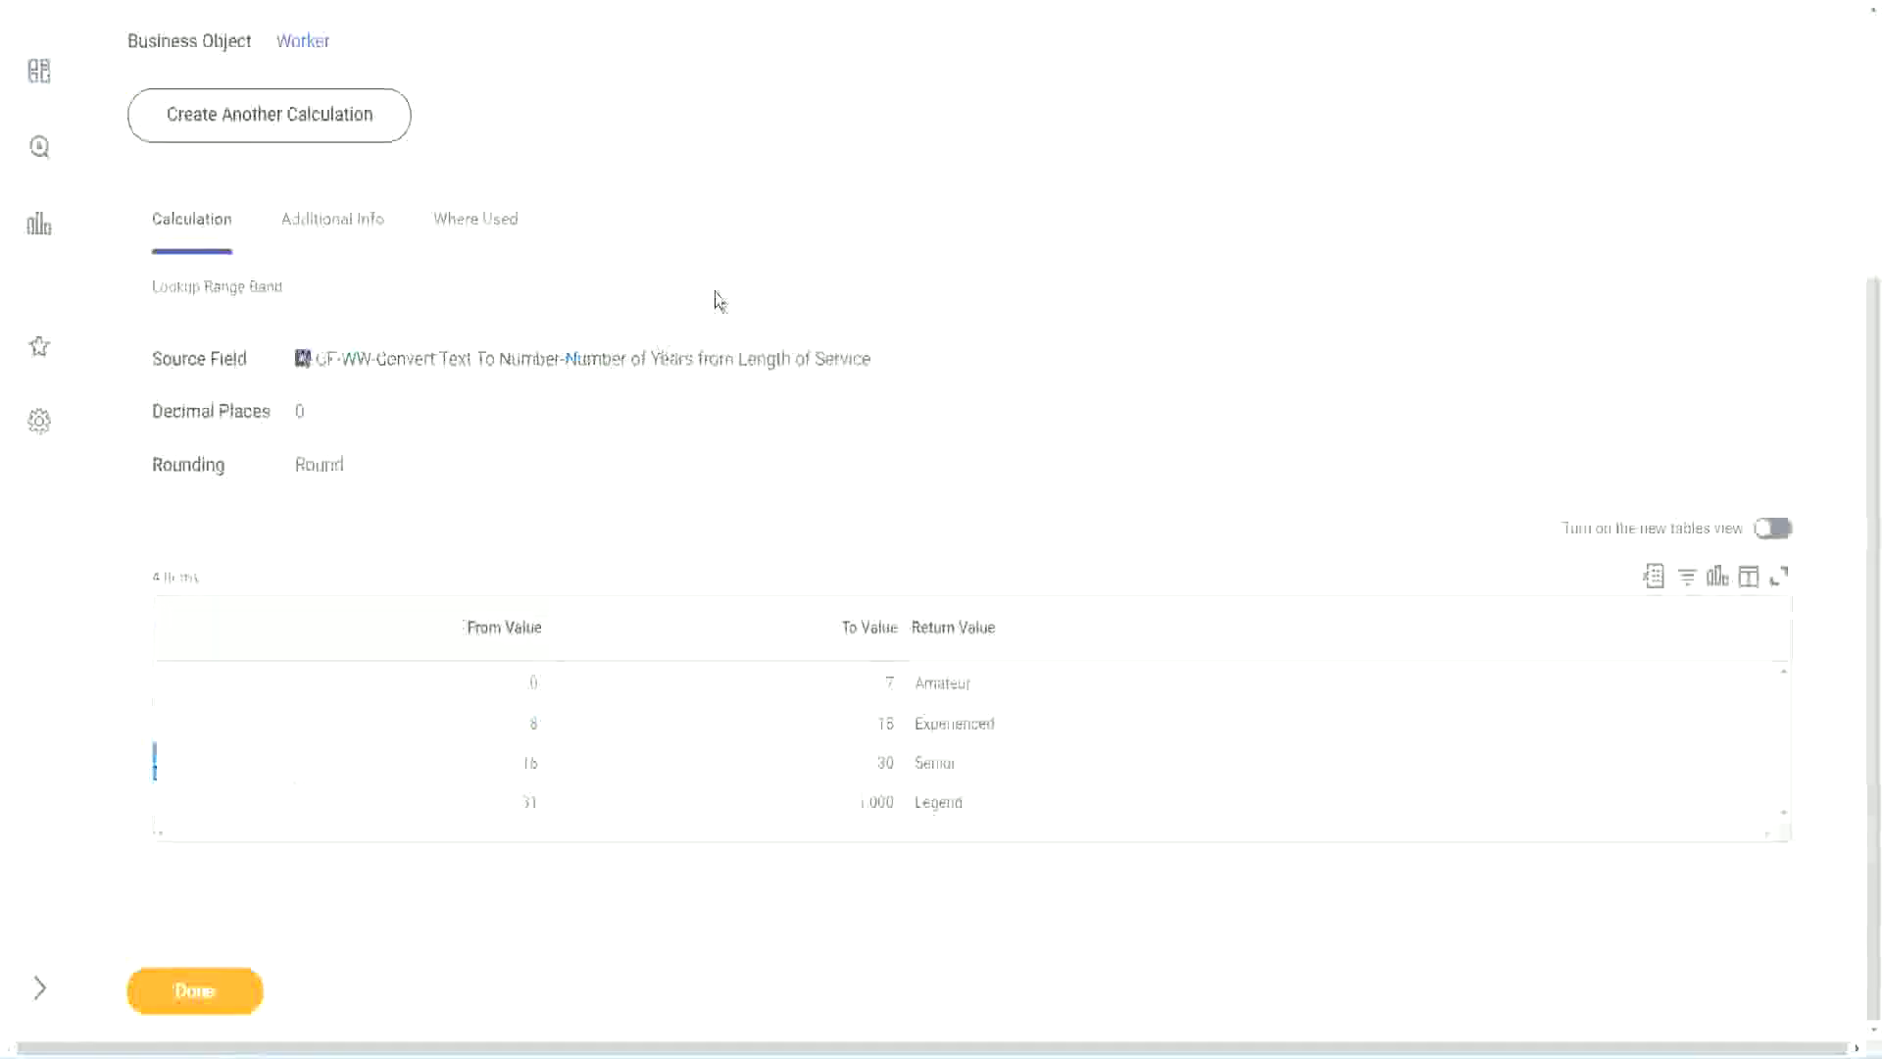
scroll(731, 376, up, 4)
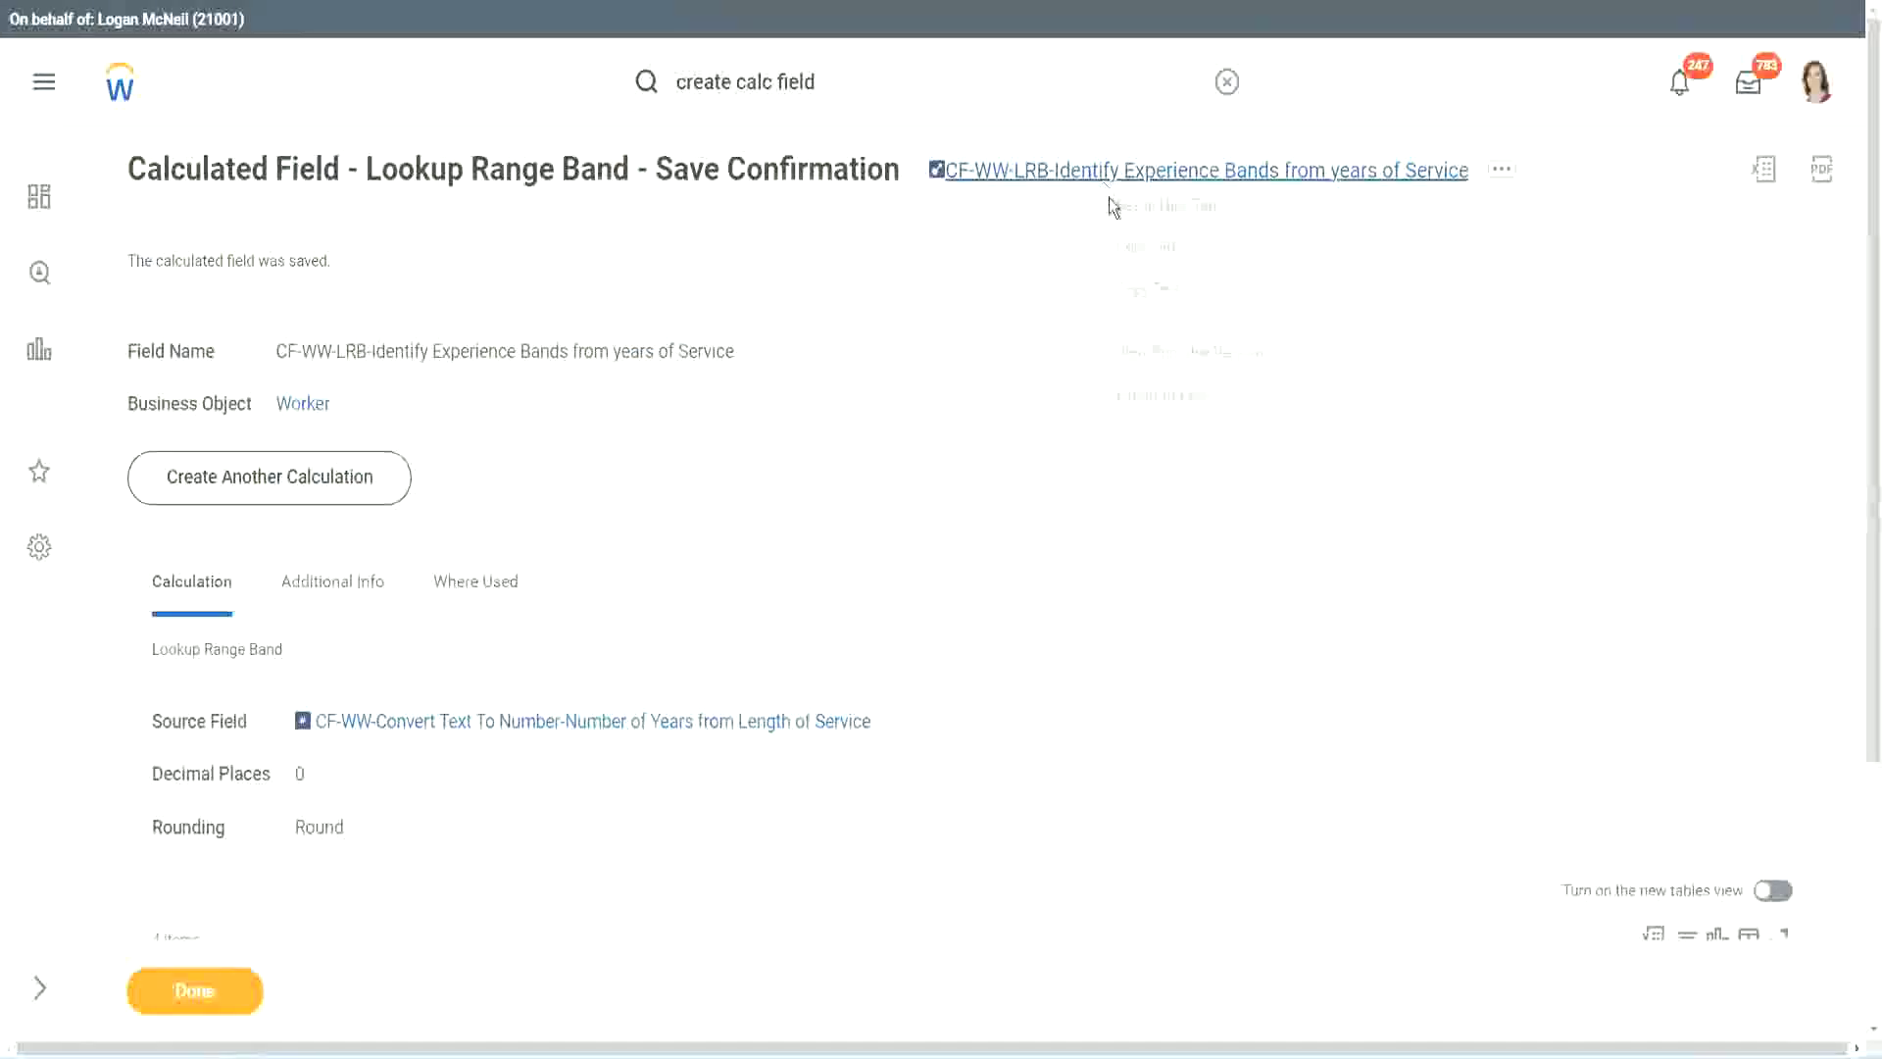
click(1157, 289)
click(186, 1005)
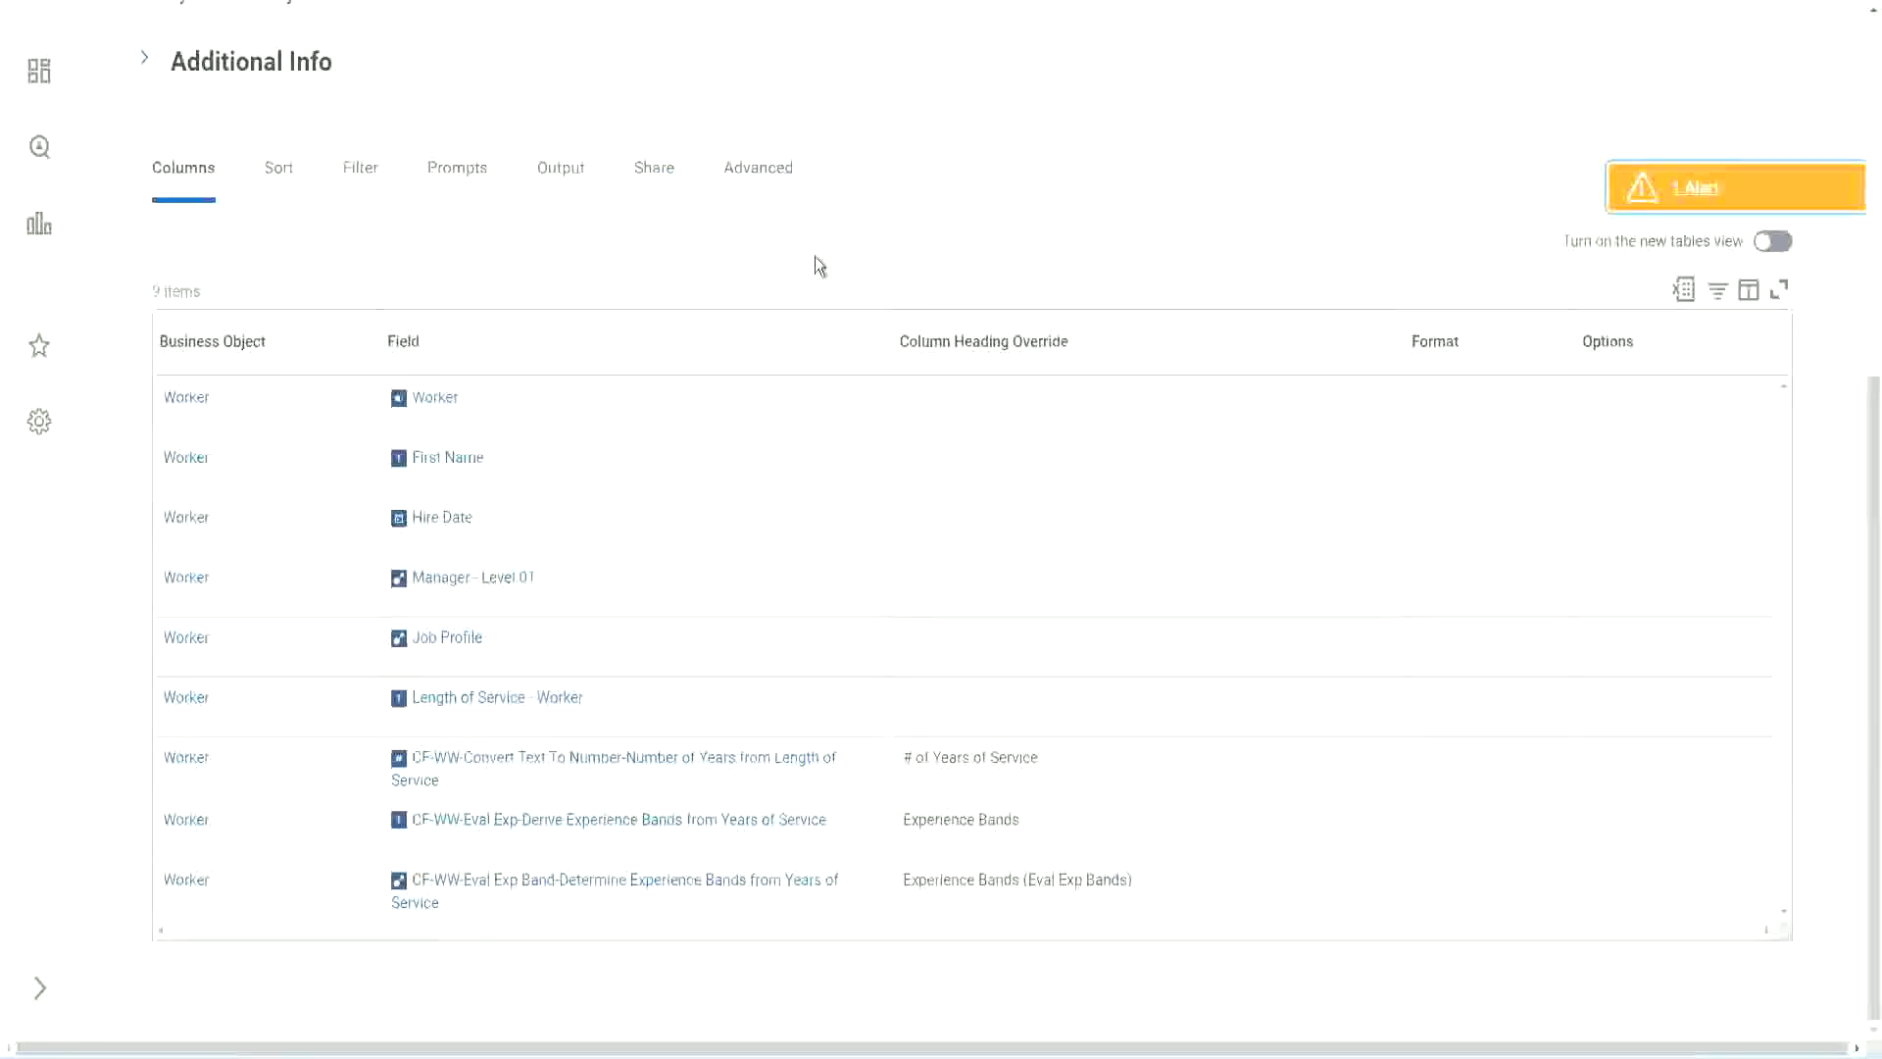
Open the WW Employee Details custom report for editing
scroll(819, 264, up, 5)
click(647, 214)
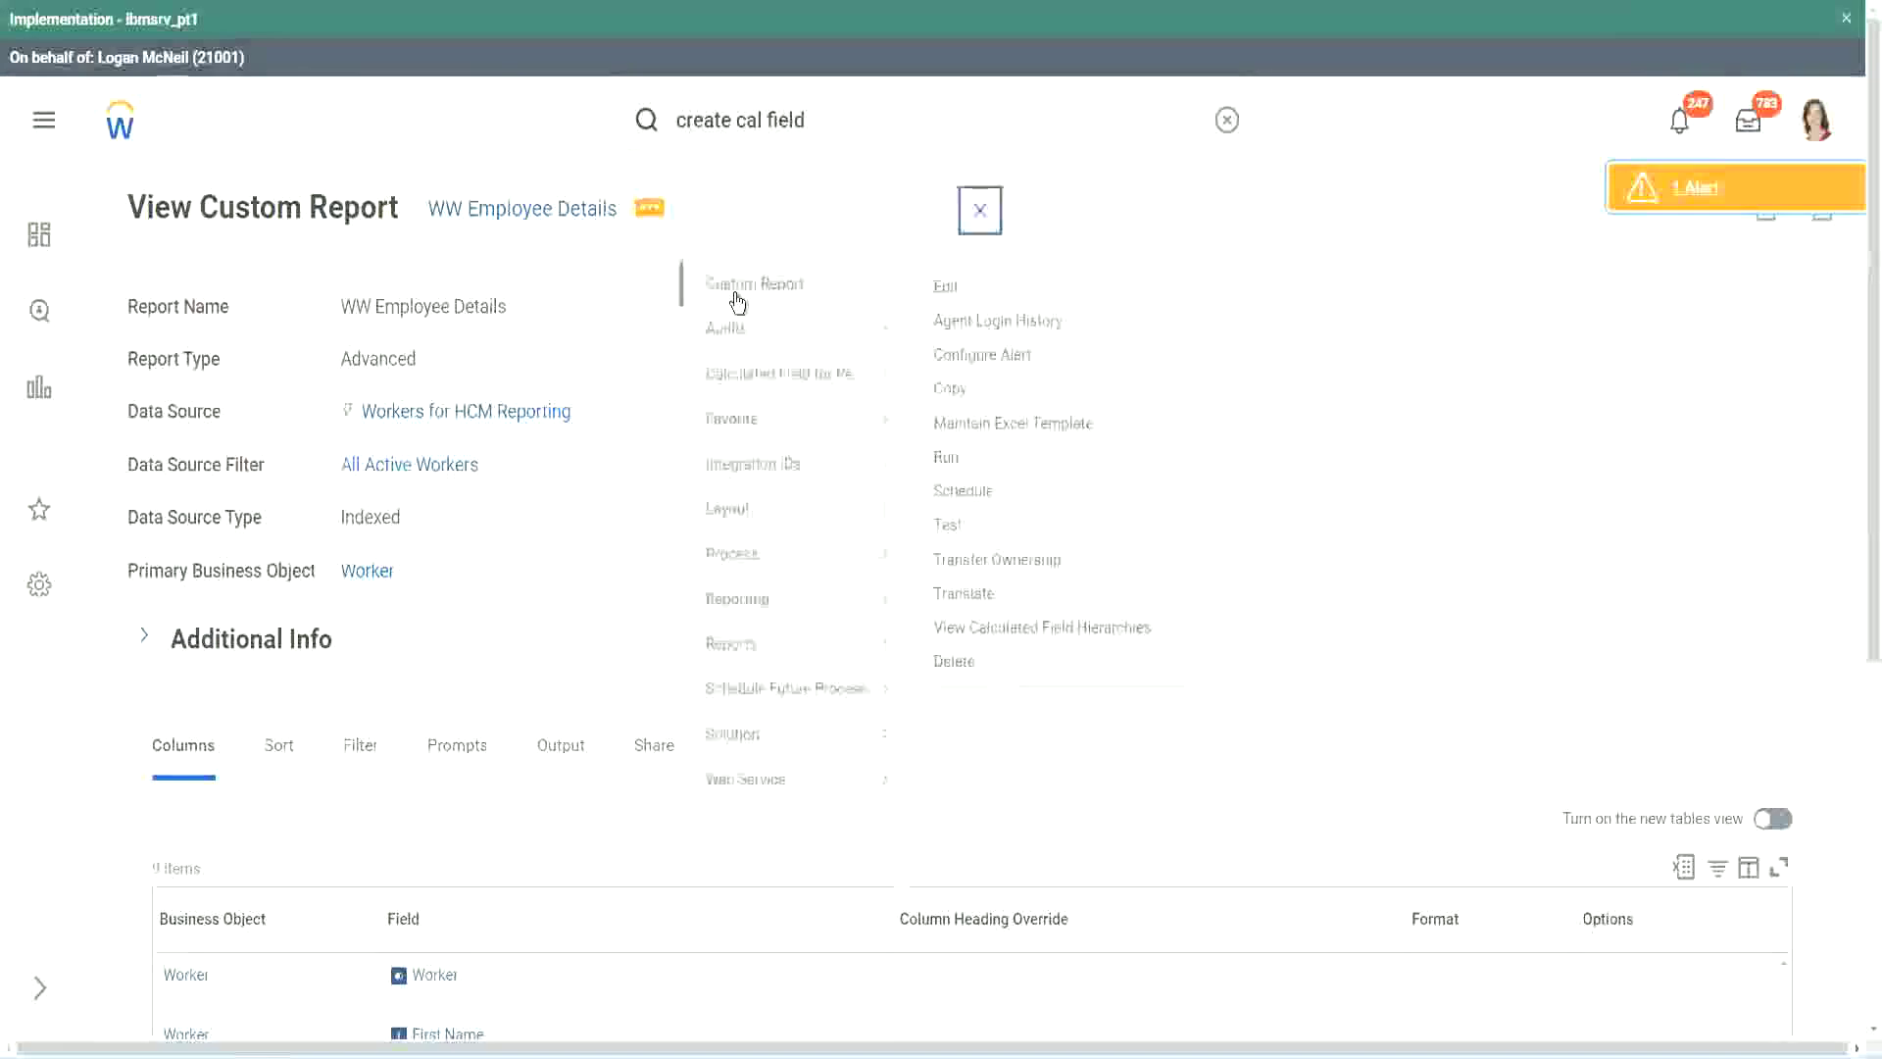
click(956, 289)
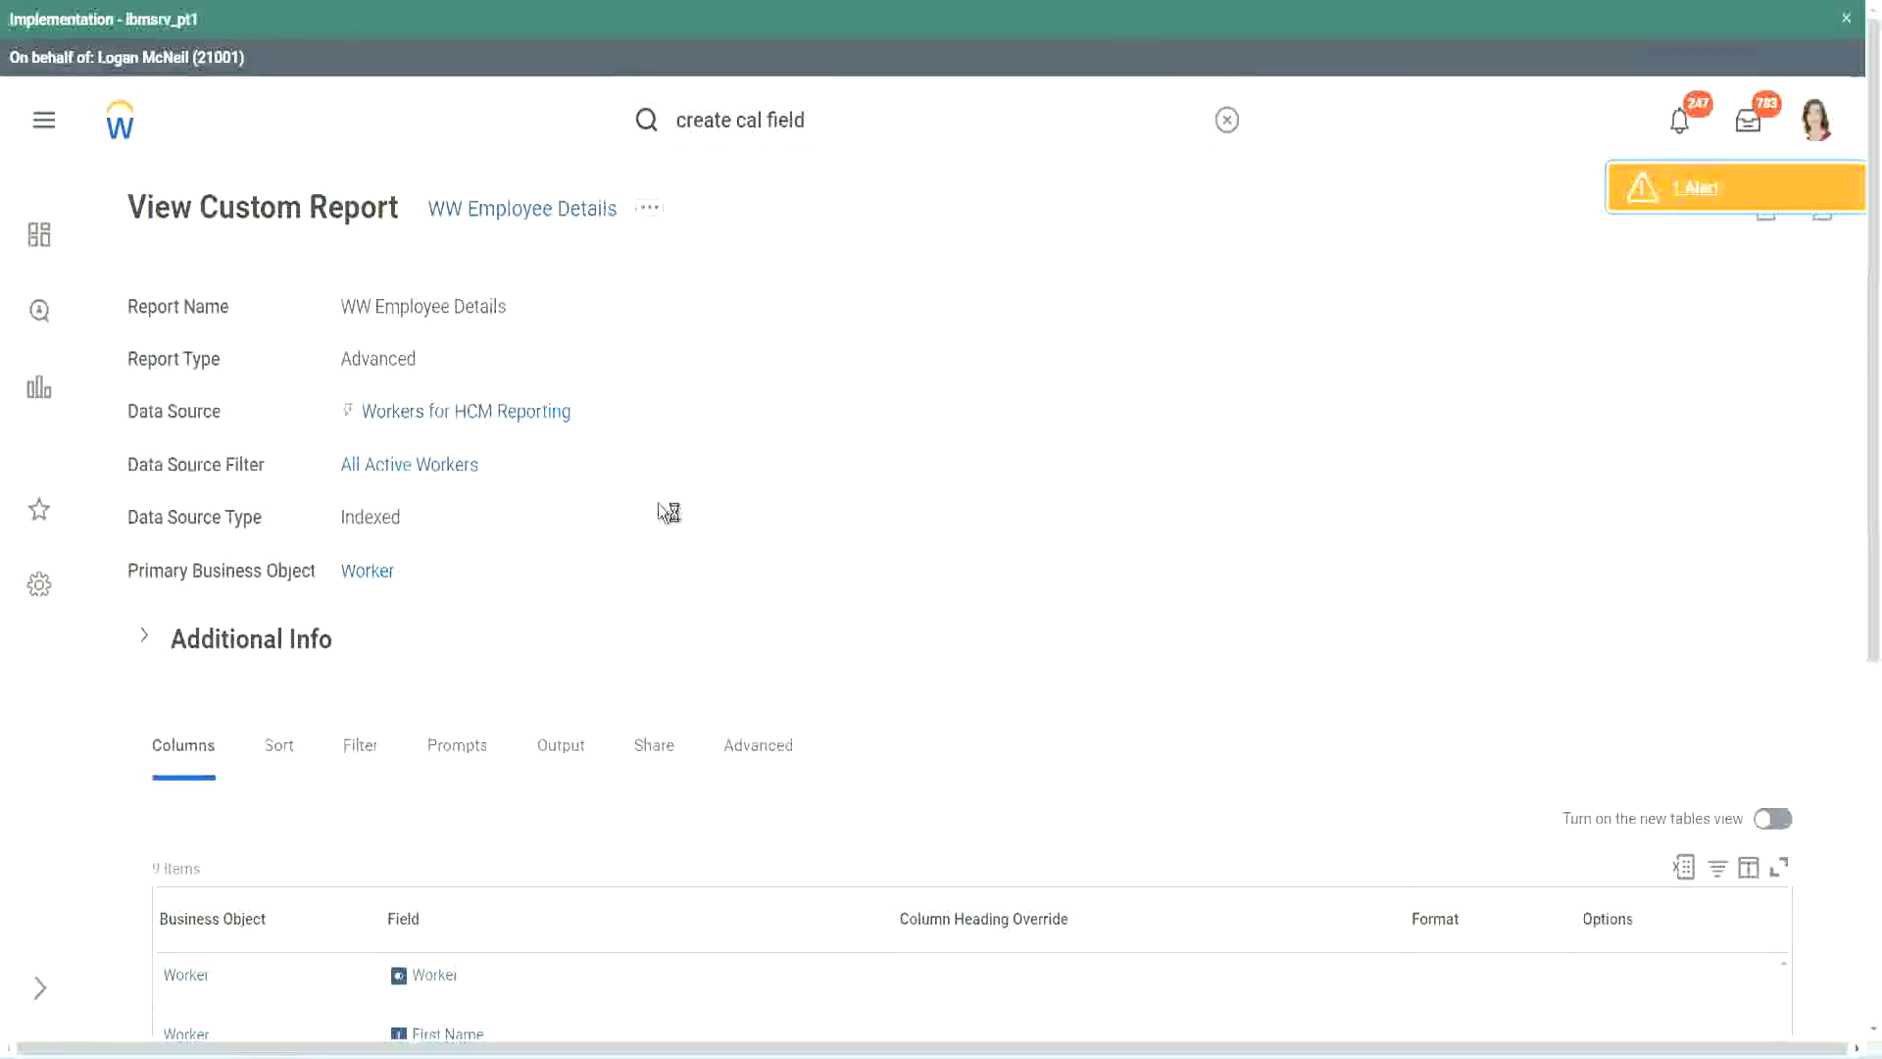
Add a Worker column at the end of the report's columns using the field CF-WW-LRB-Identify Experience Bands from years of Service
scroll(721, 513, down, 6)
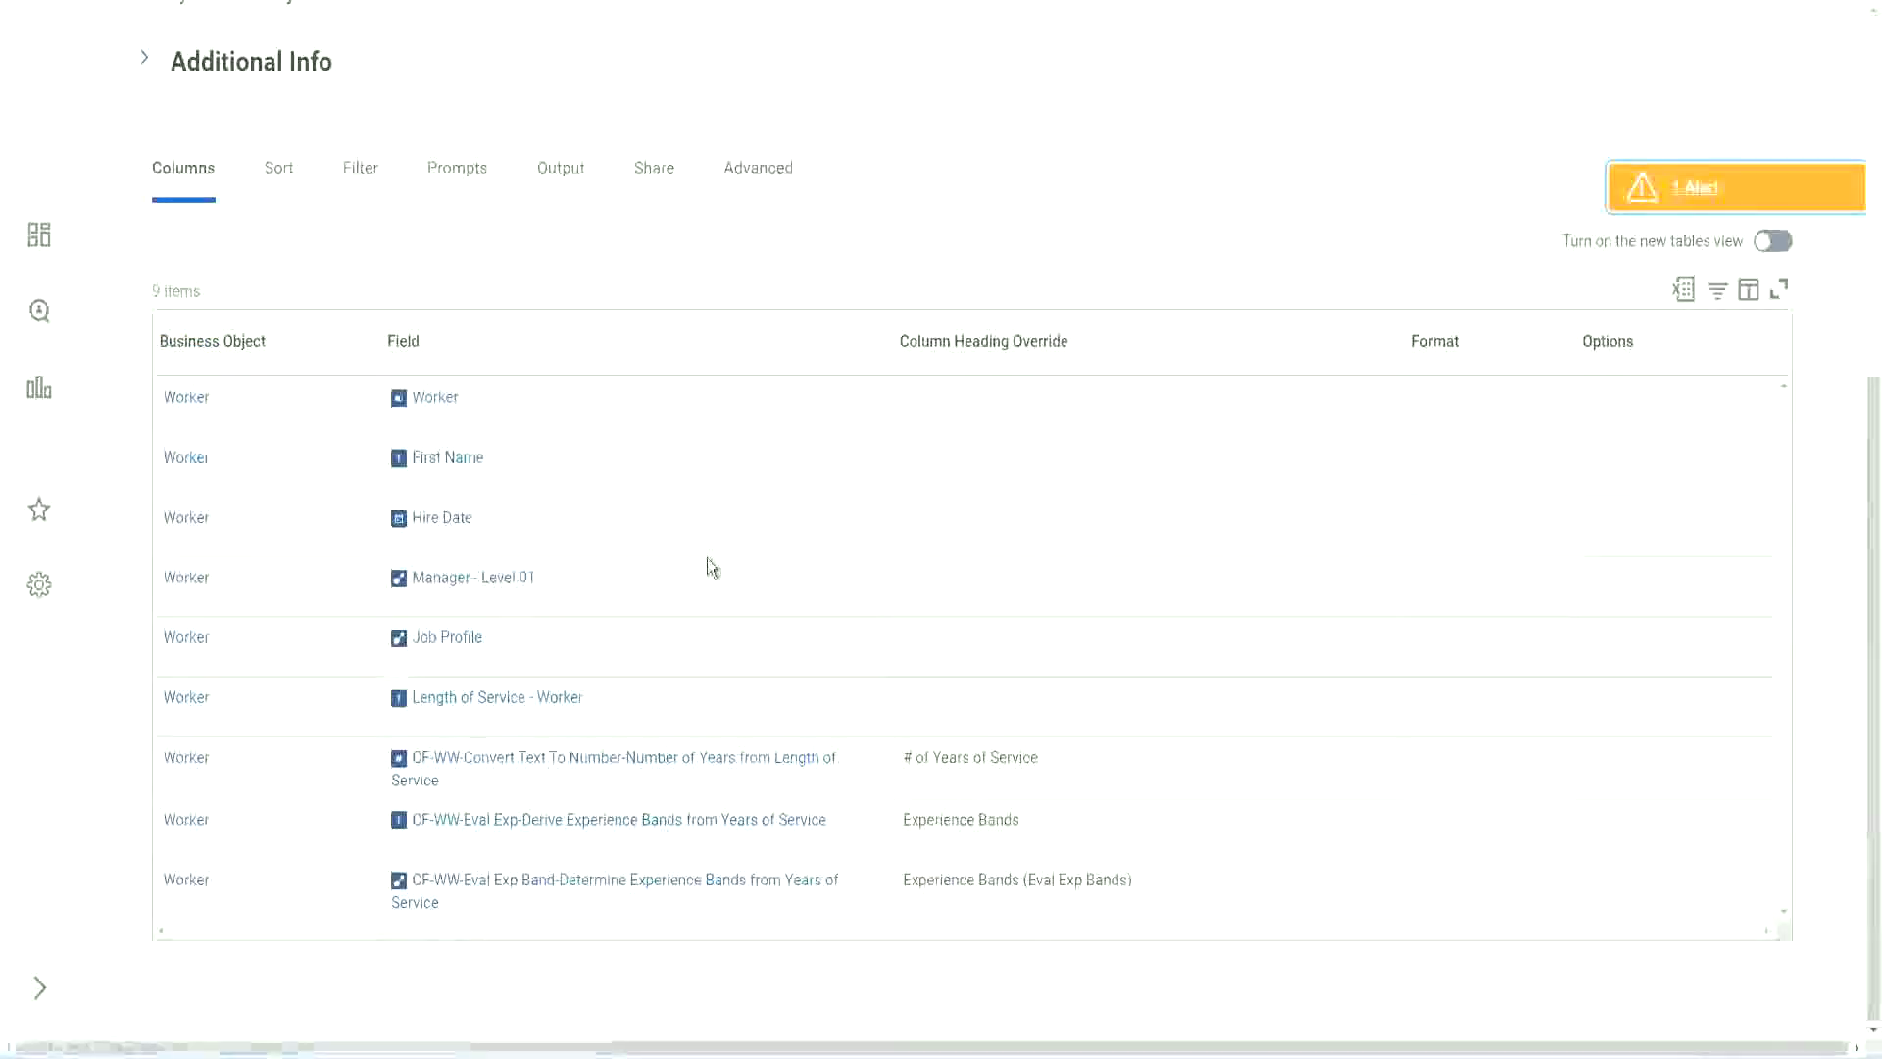
scroll(708, 544, down, 6)
scroll(709, 549, down, 3)
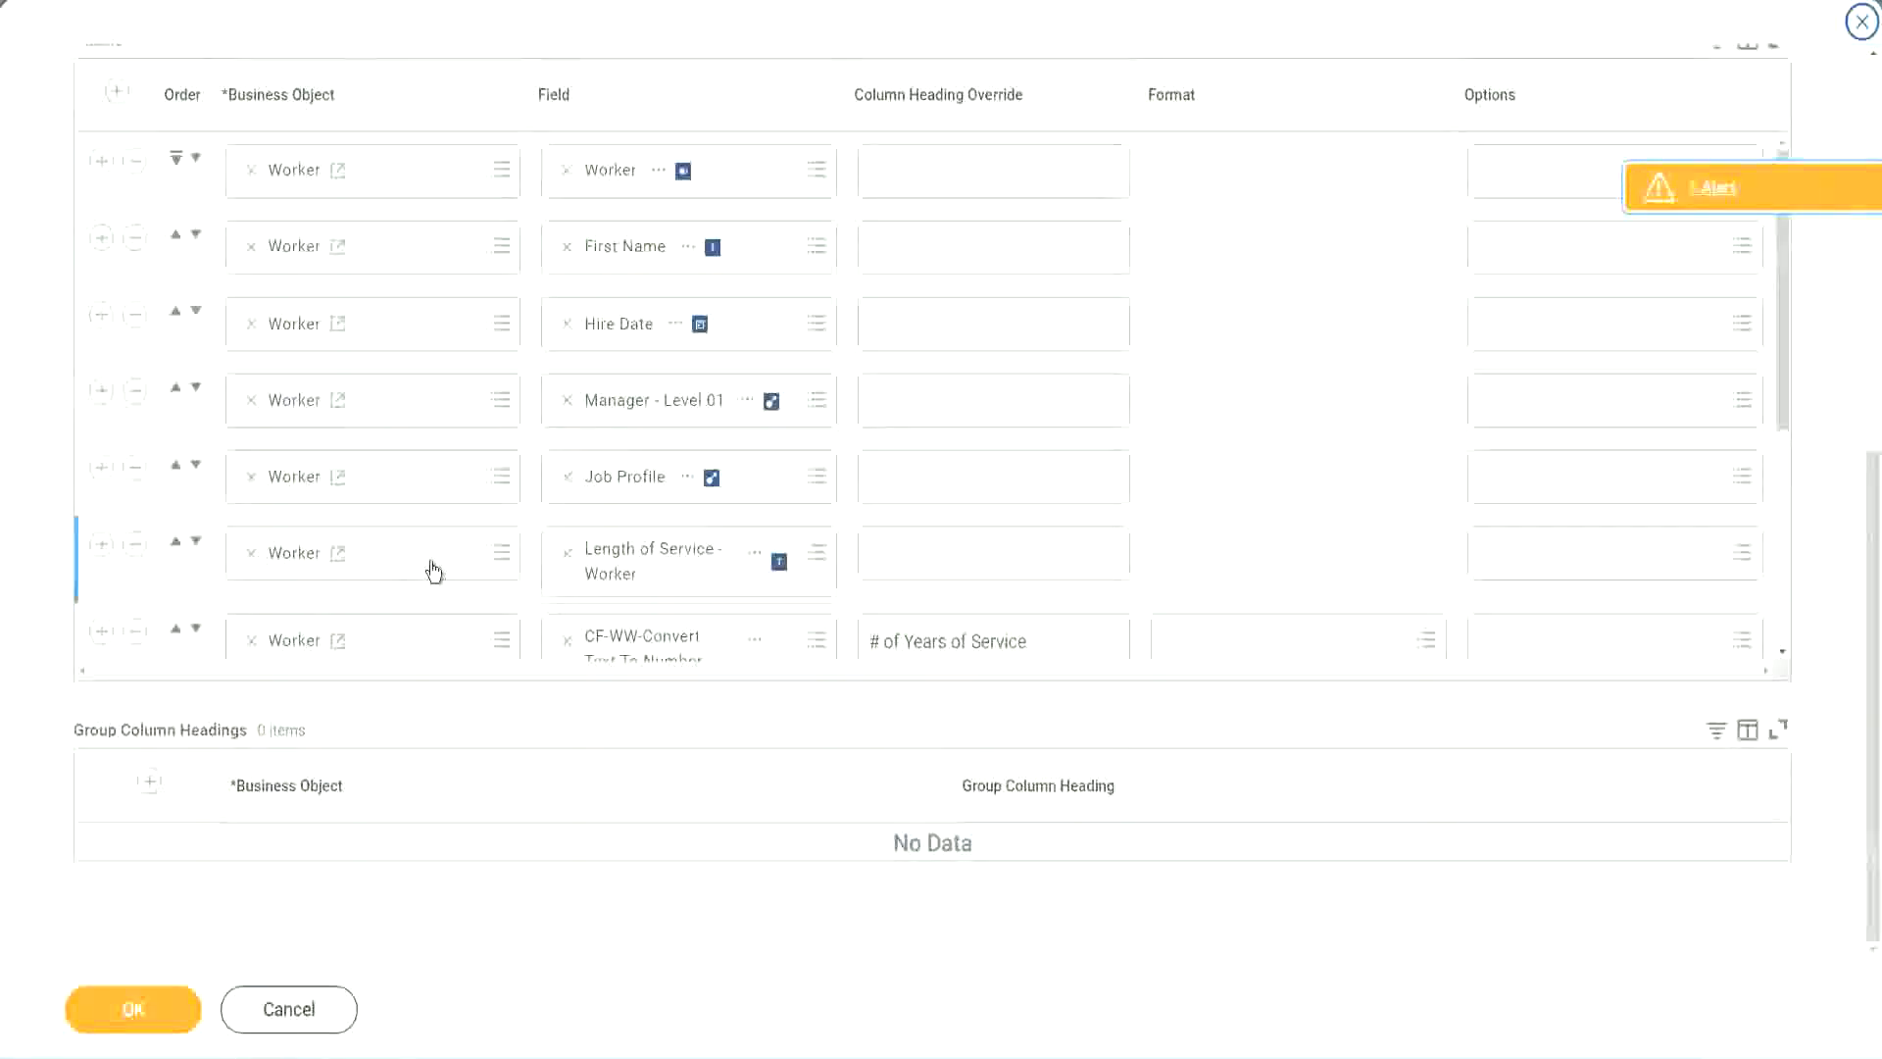
scroll(432, 576, down, 4)
click(101, 524)
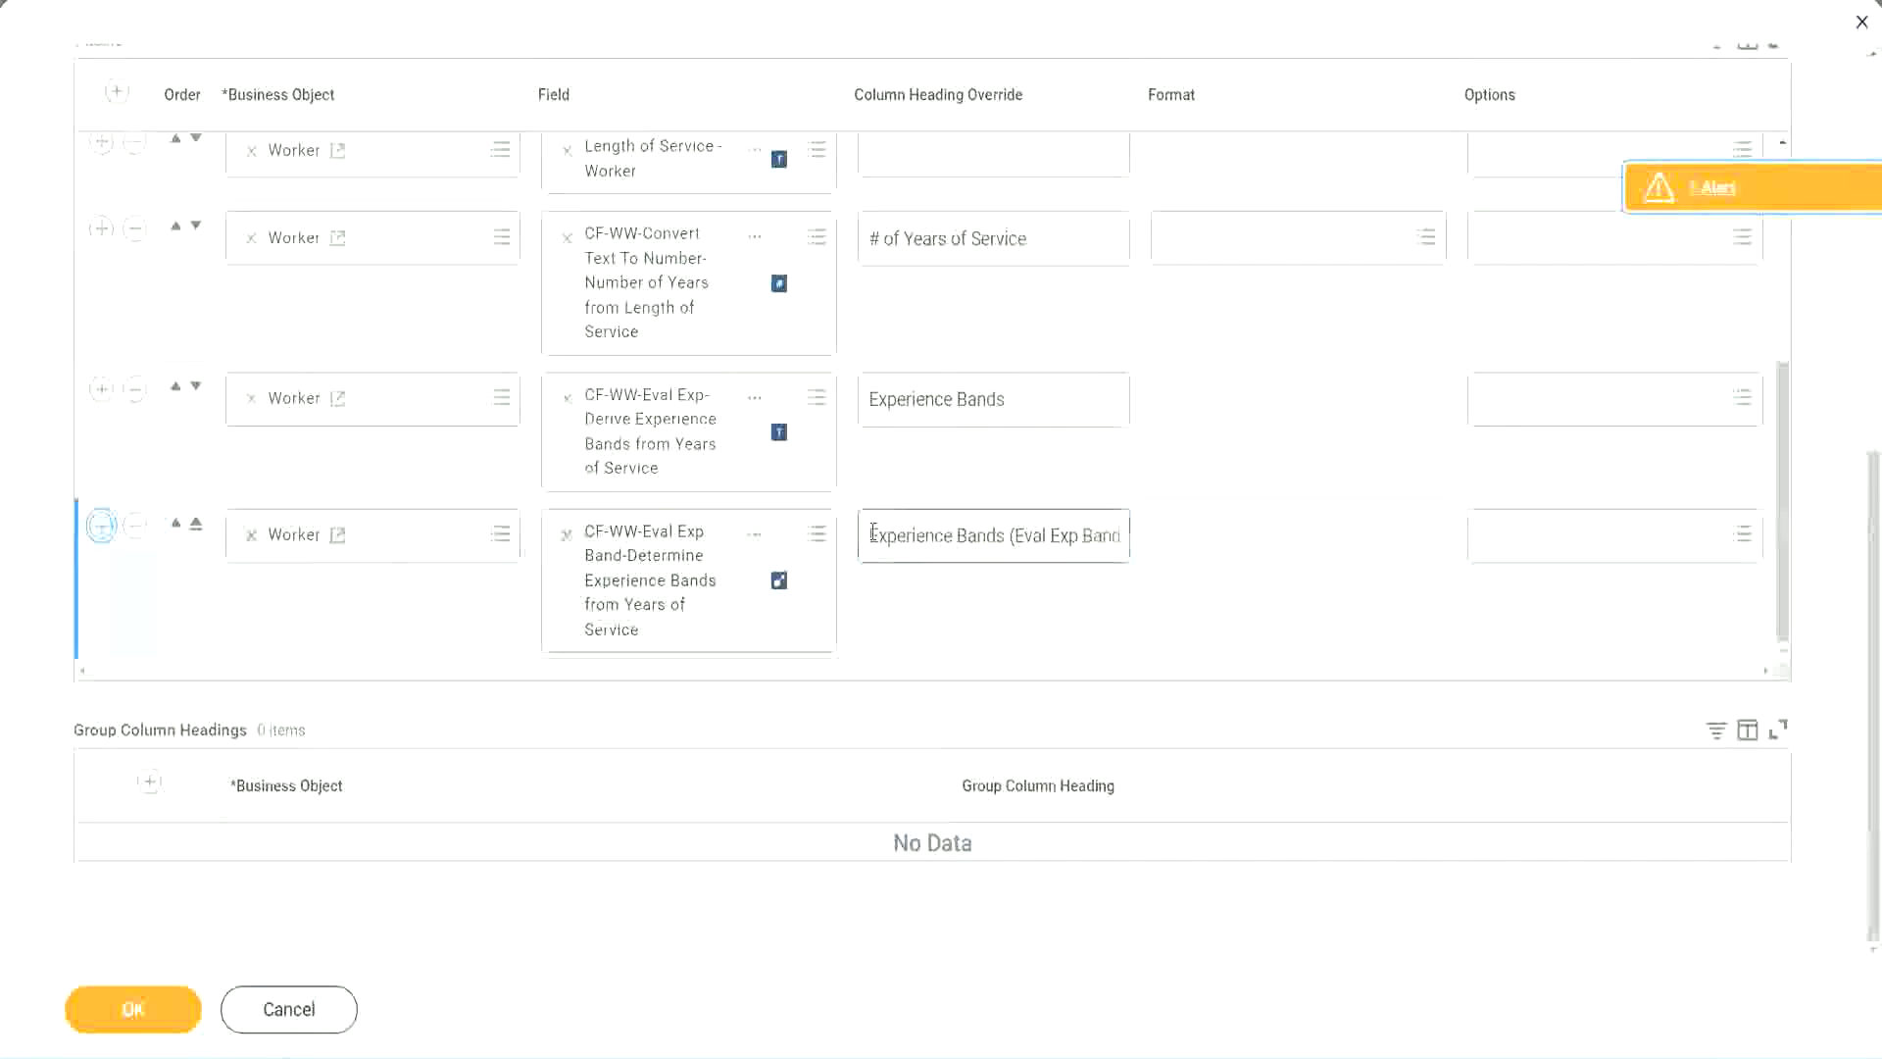
click(639, 624)
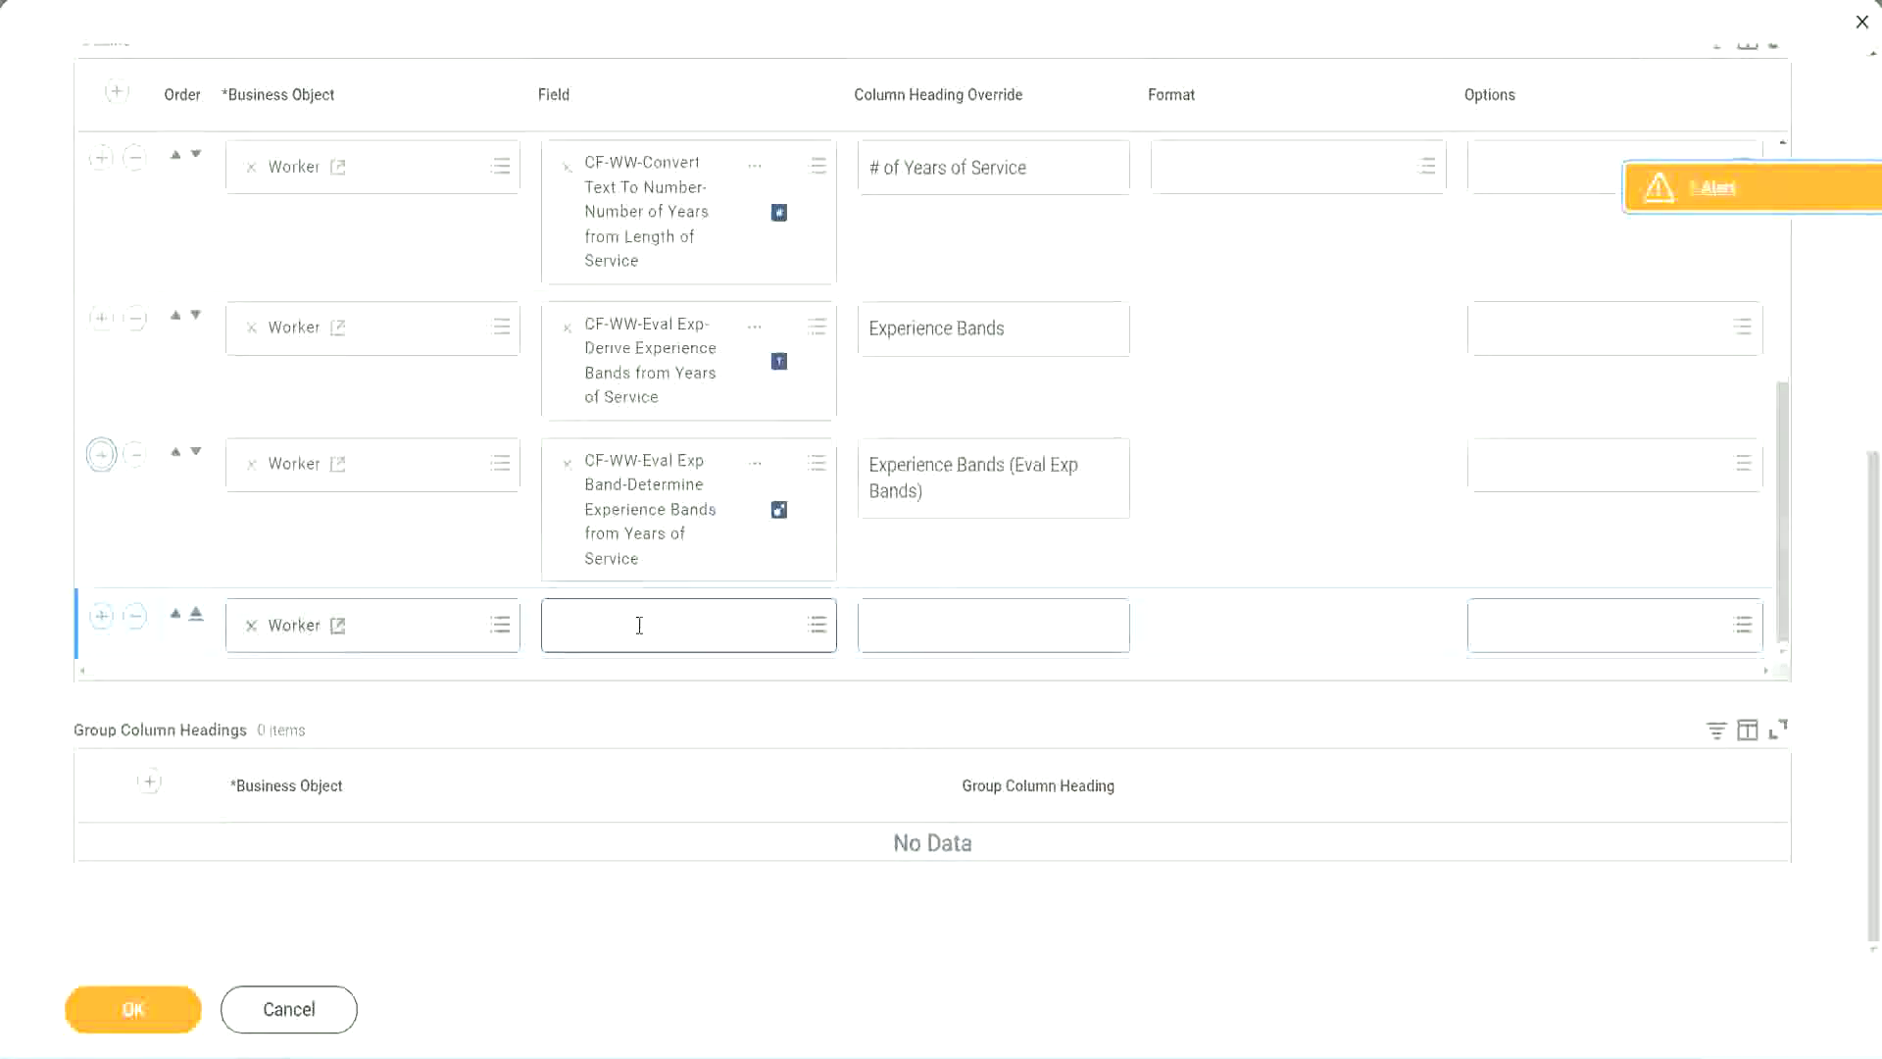
key(ctrl+v)
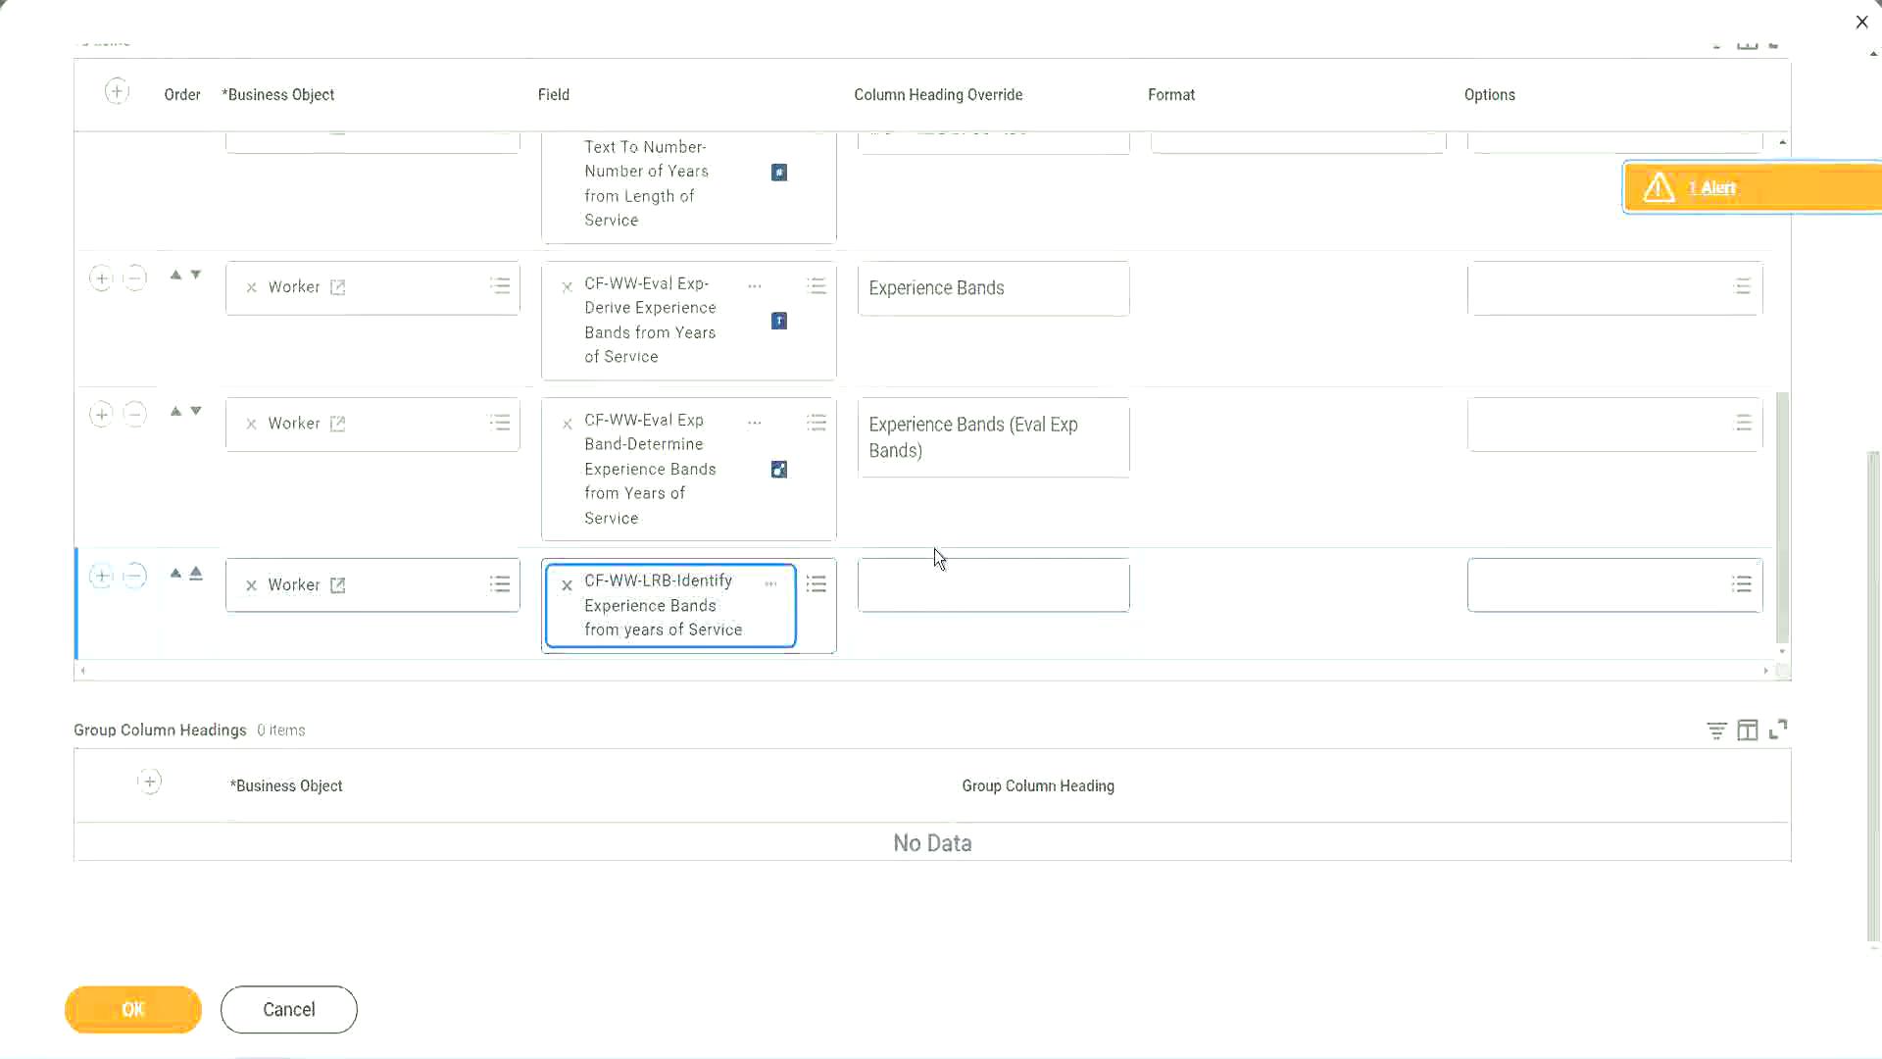
Set the new lookup range band column's heading override to "Experience Bands (LRB)"
click(939, 571)
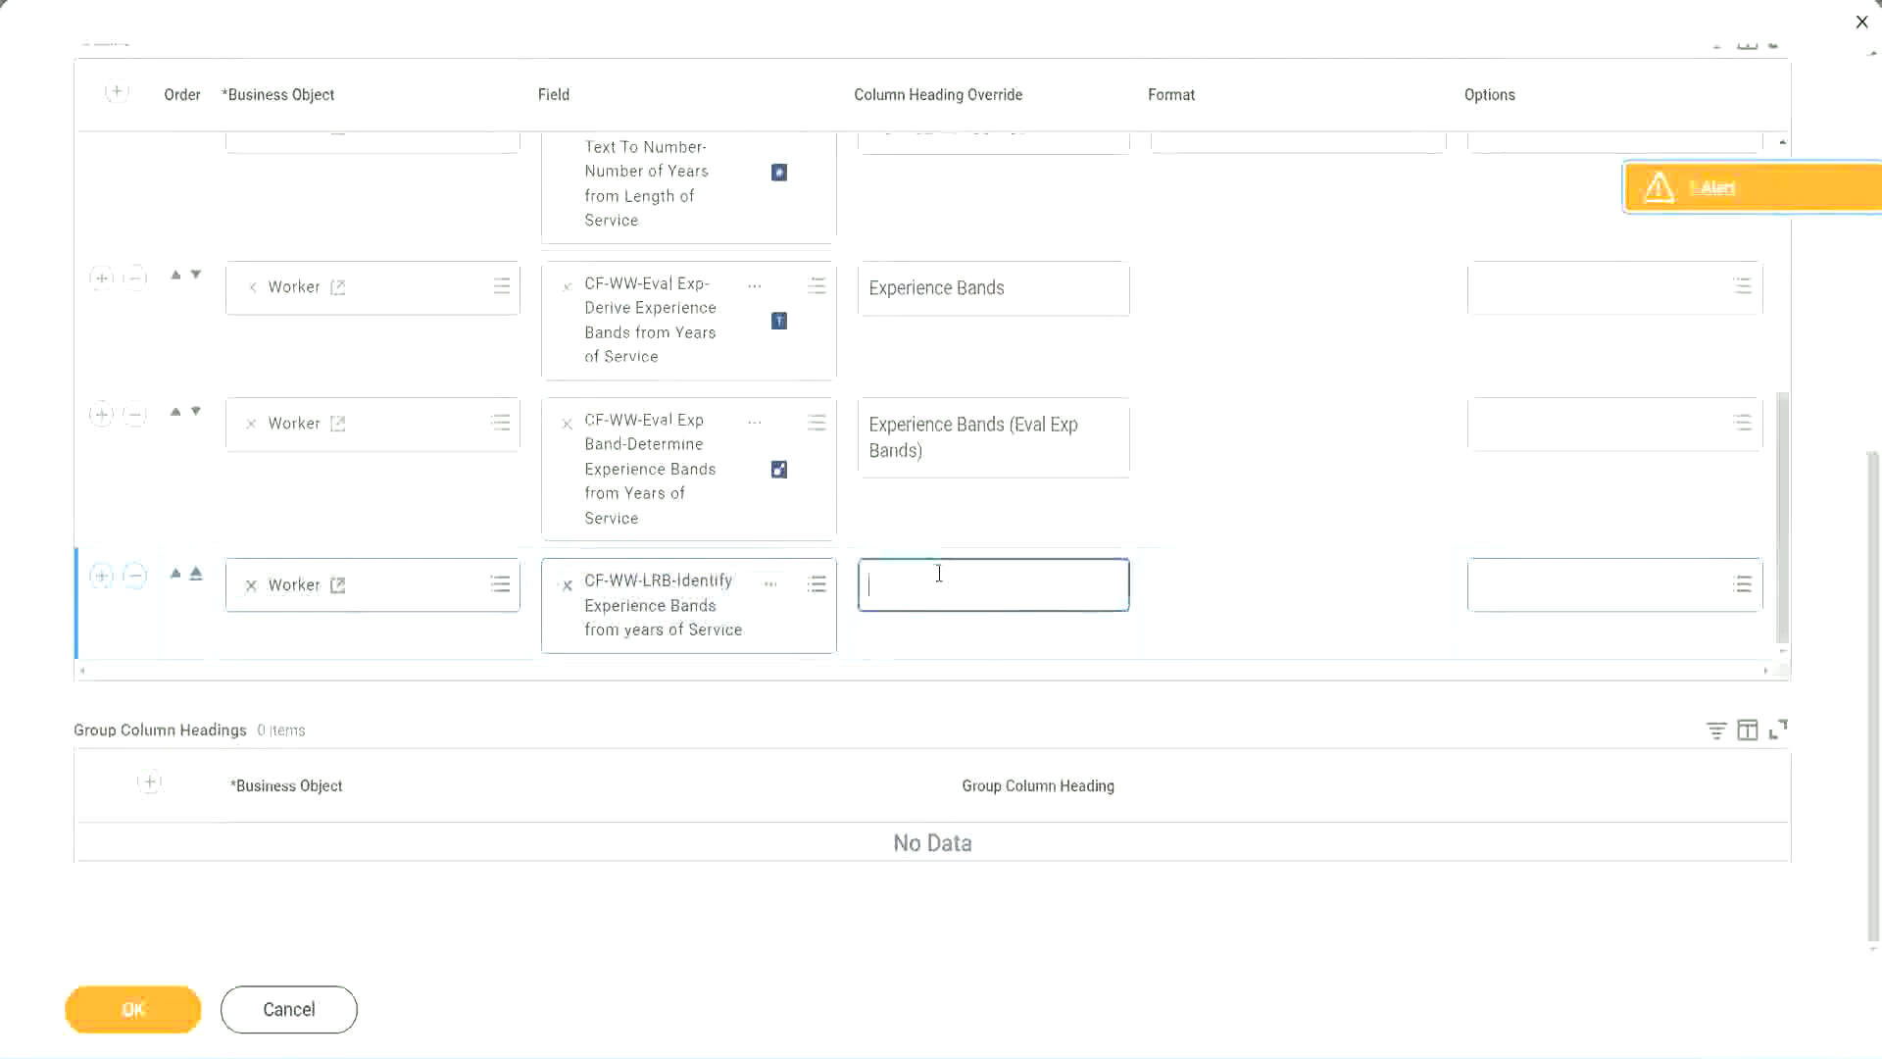
text(Ex)
text(pernerice)
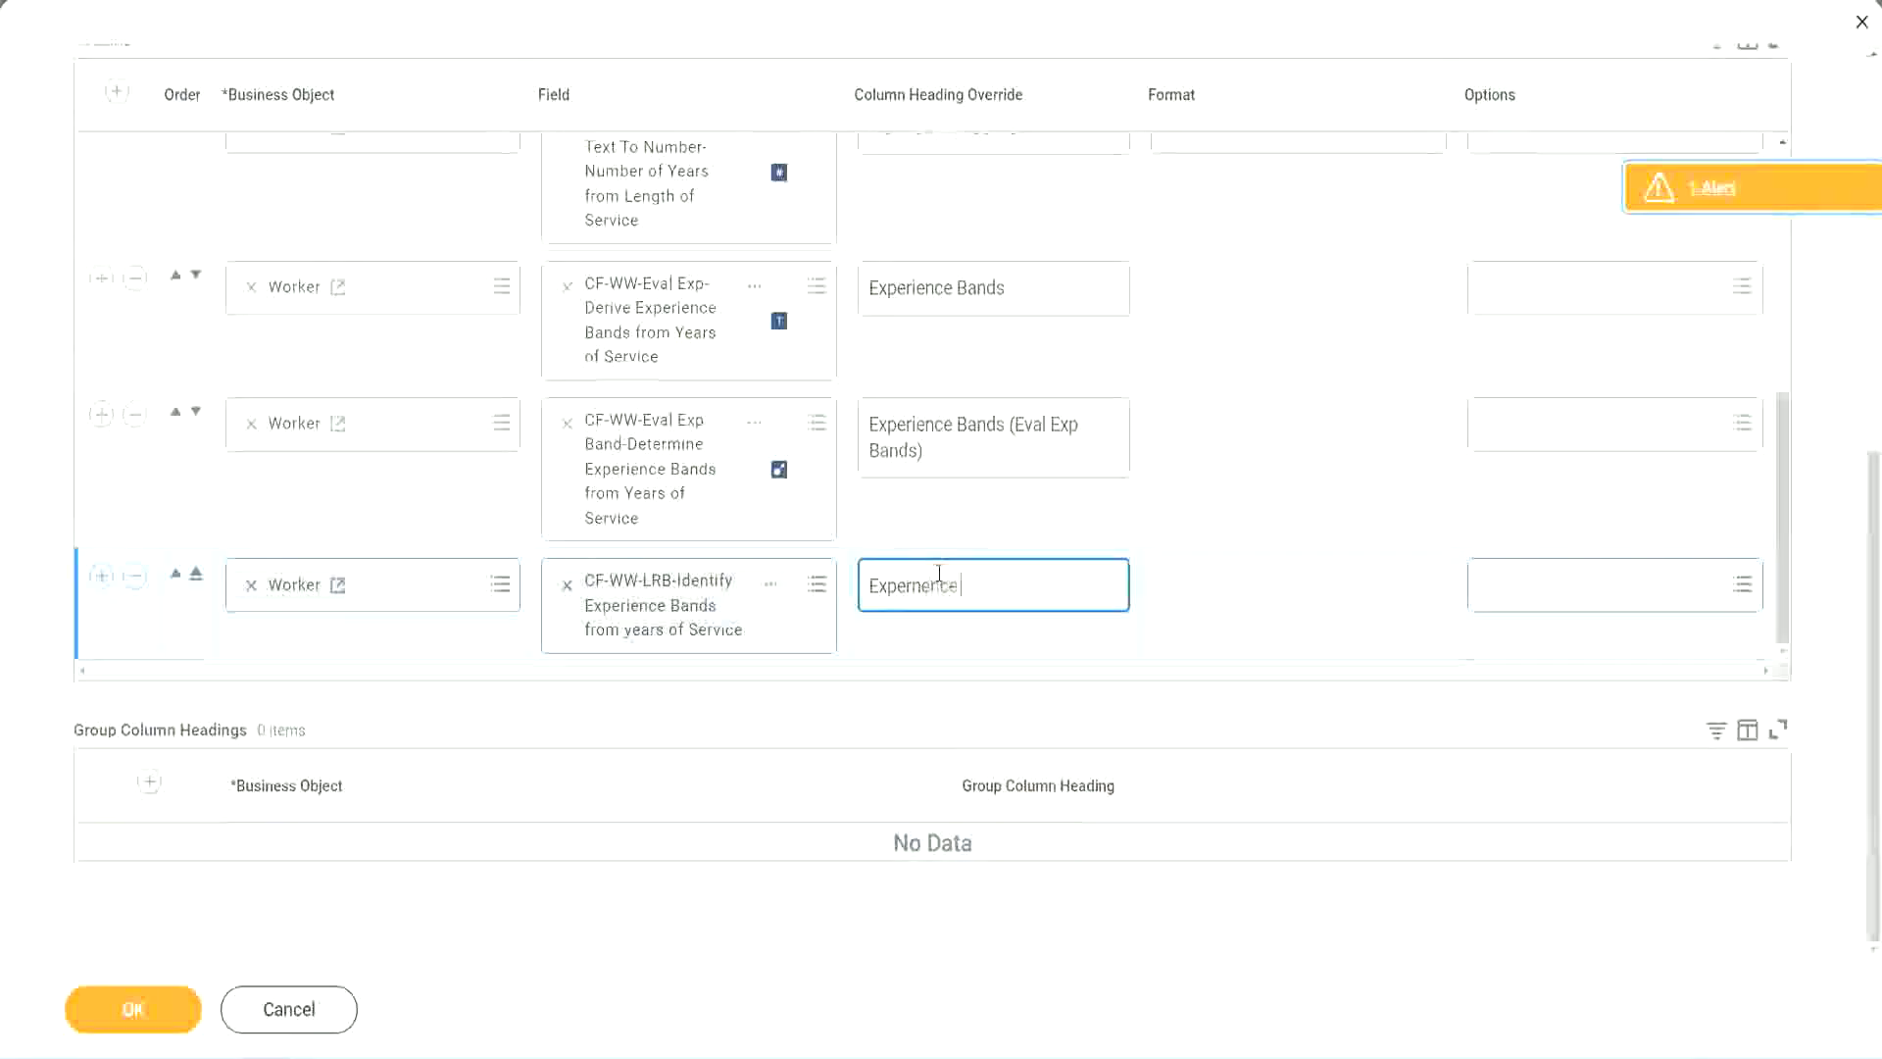
key(BackSpace)
key(BackSpace)
key(BackSpace)
key(BackSpace)
key(BackSpace)
key(BackSpace)
text(ience Bands (LRB))
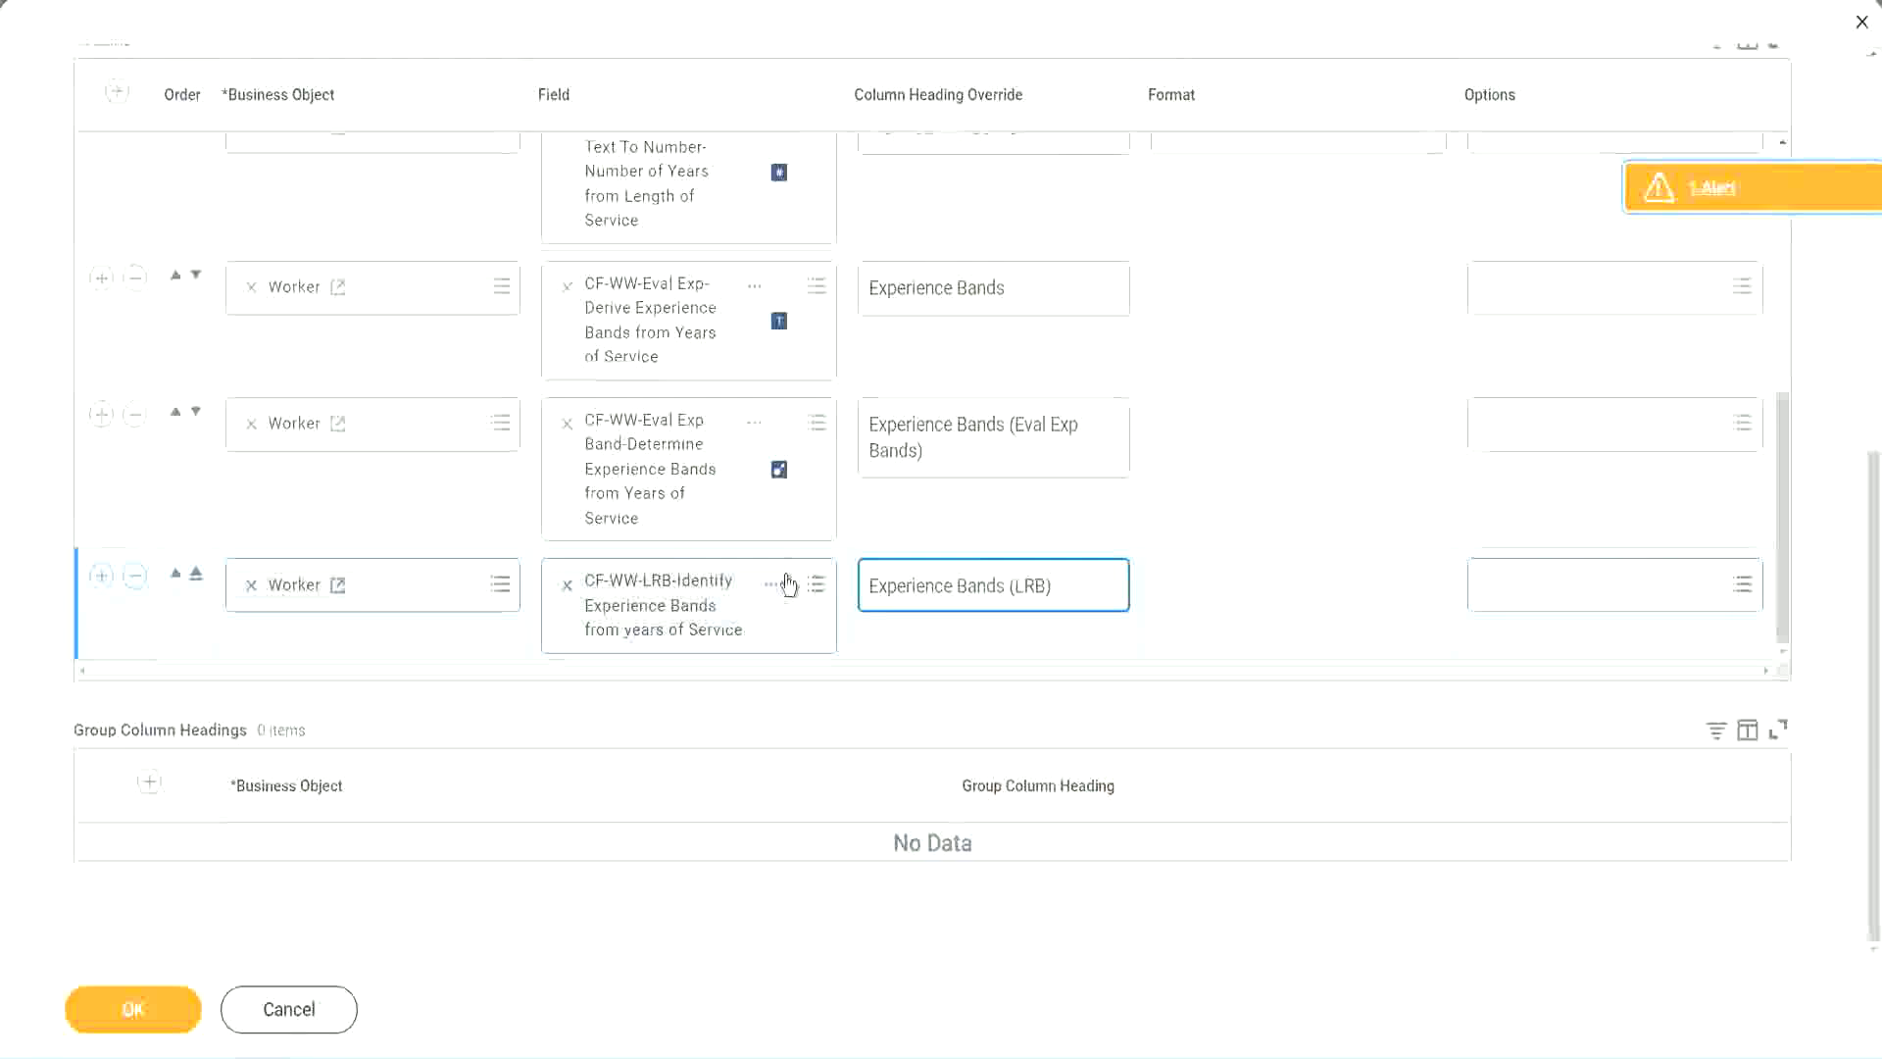
Save the report changes and run WW Employee Details with the worker type, employee type and contingent worker type prompts left blank
click(167, 1029)
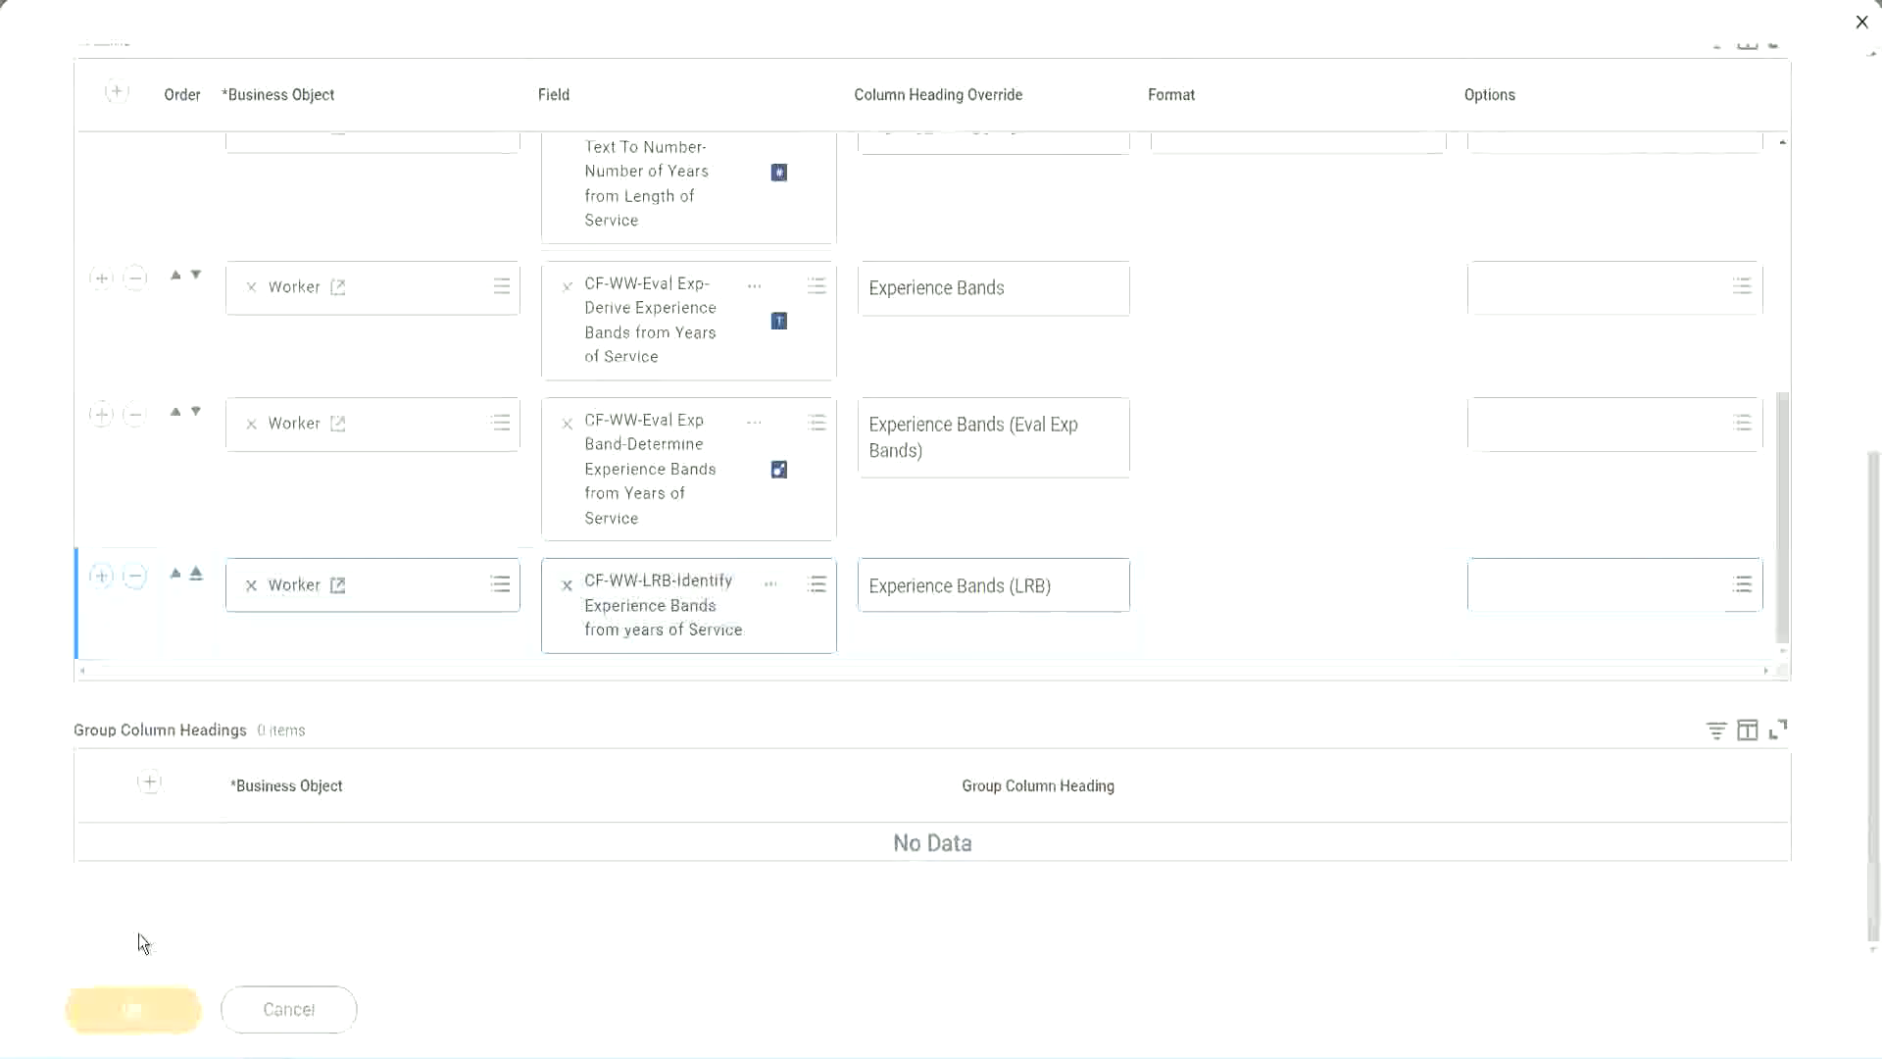
click(145, 984)
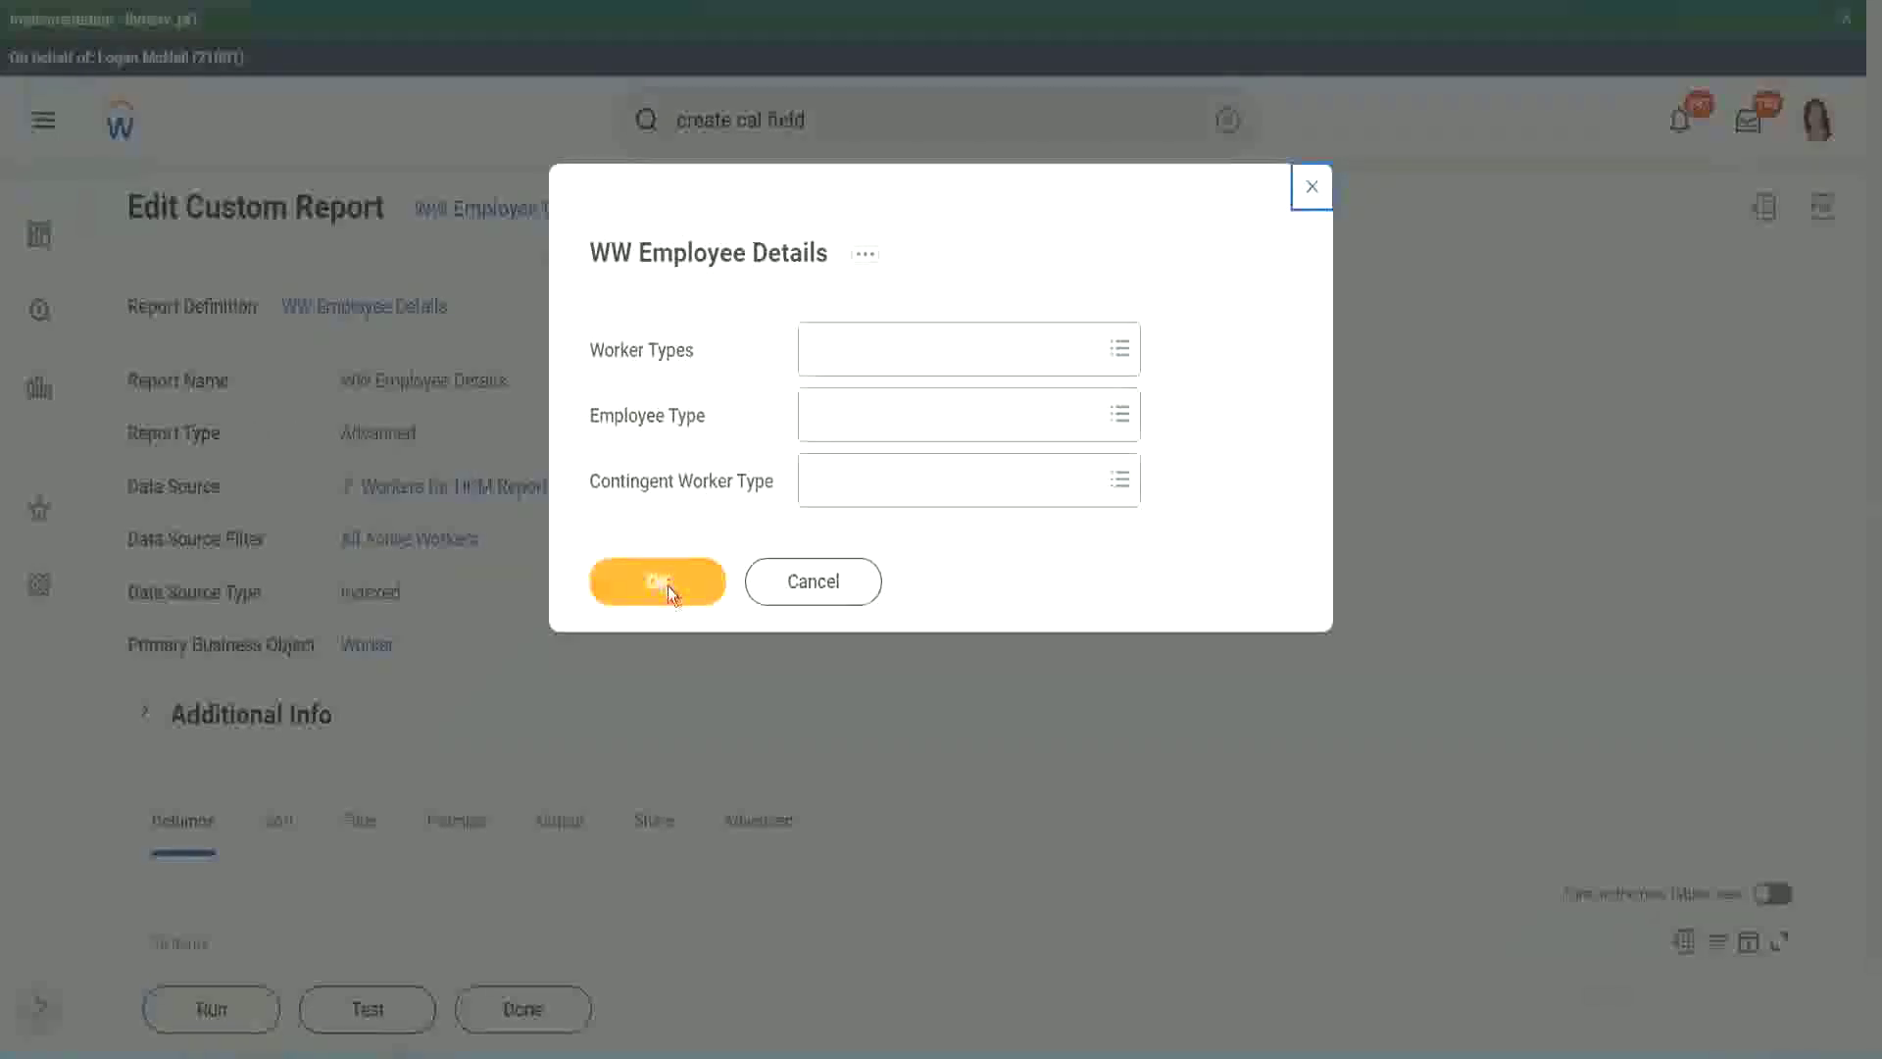
click(667, 586)
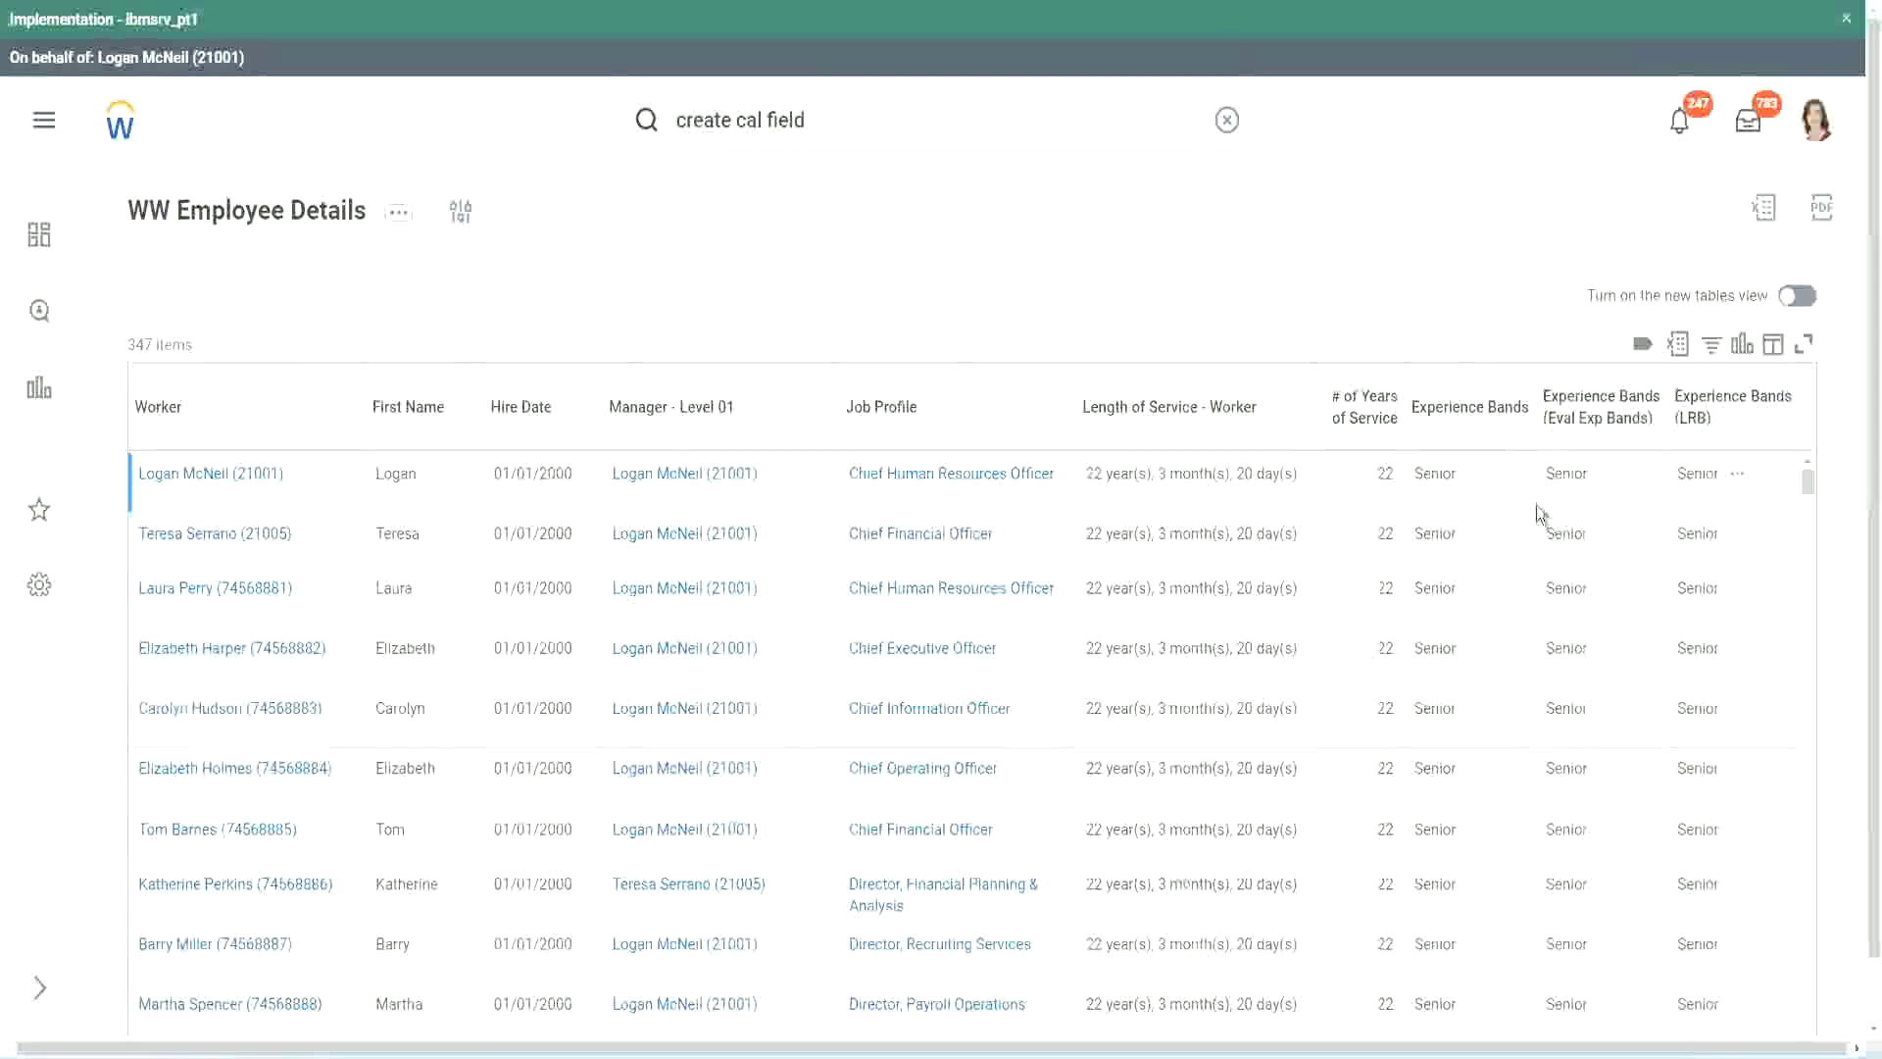
Compare the Experience Bands, Experience Bands (Eval Exp Bands) and Experience Bands (LRB) columns across the workers in the report output
double_click(1440, 475)
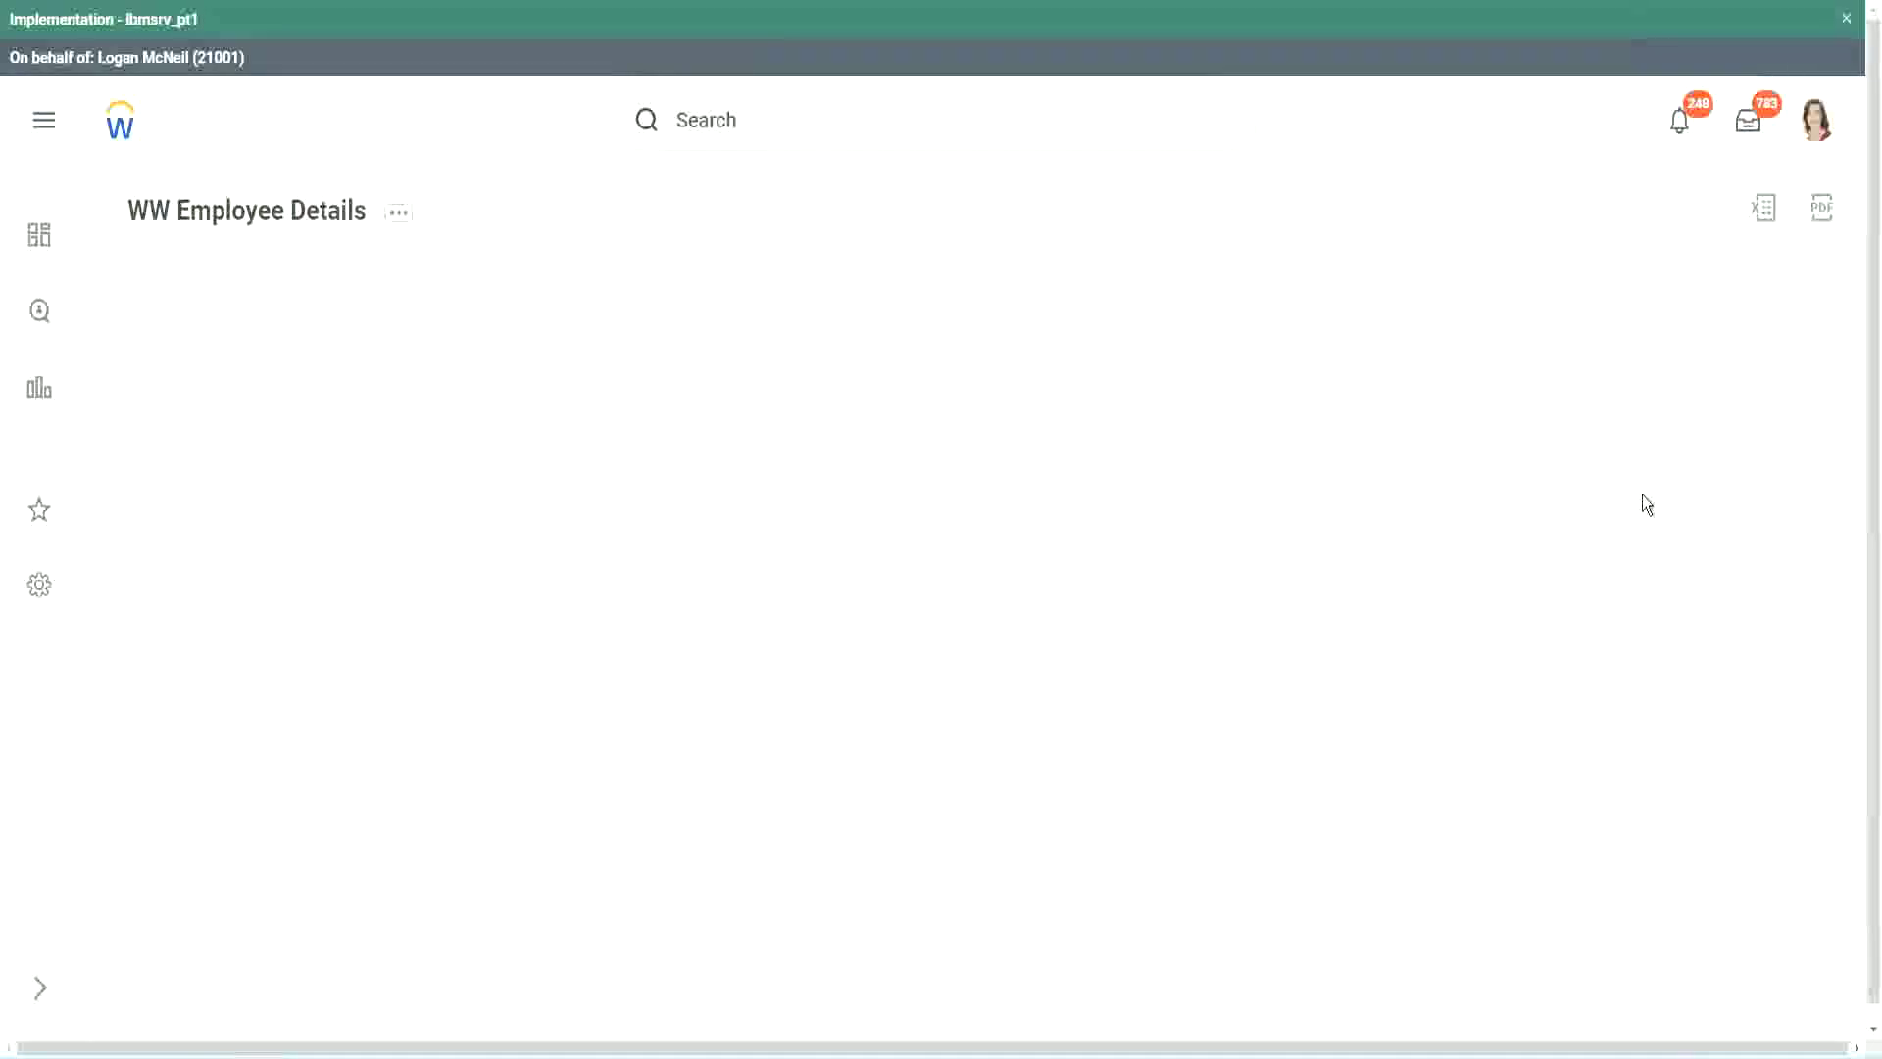
scroll(1634, 549, down, 10)
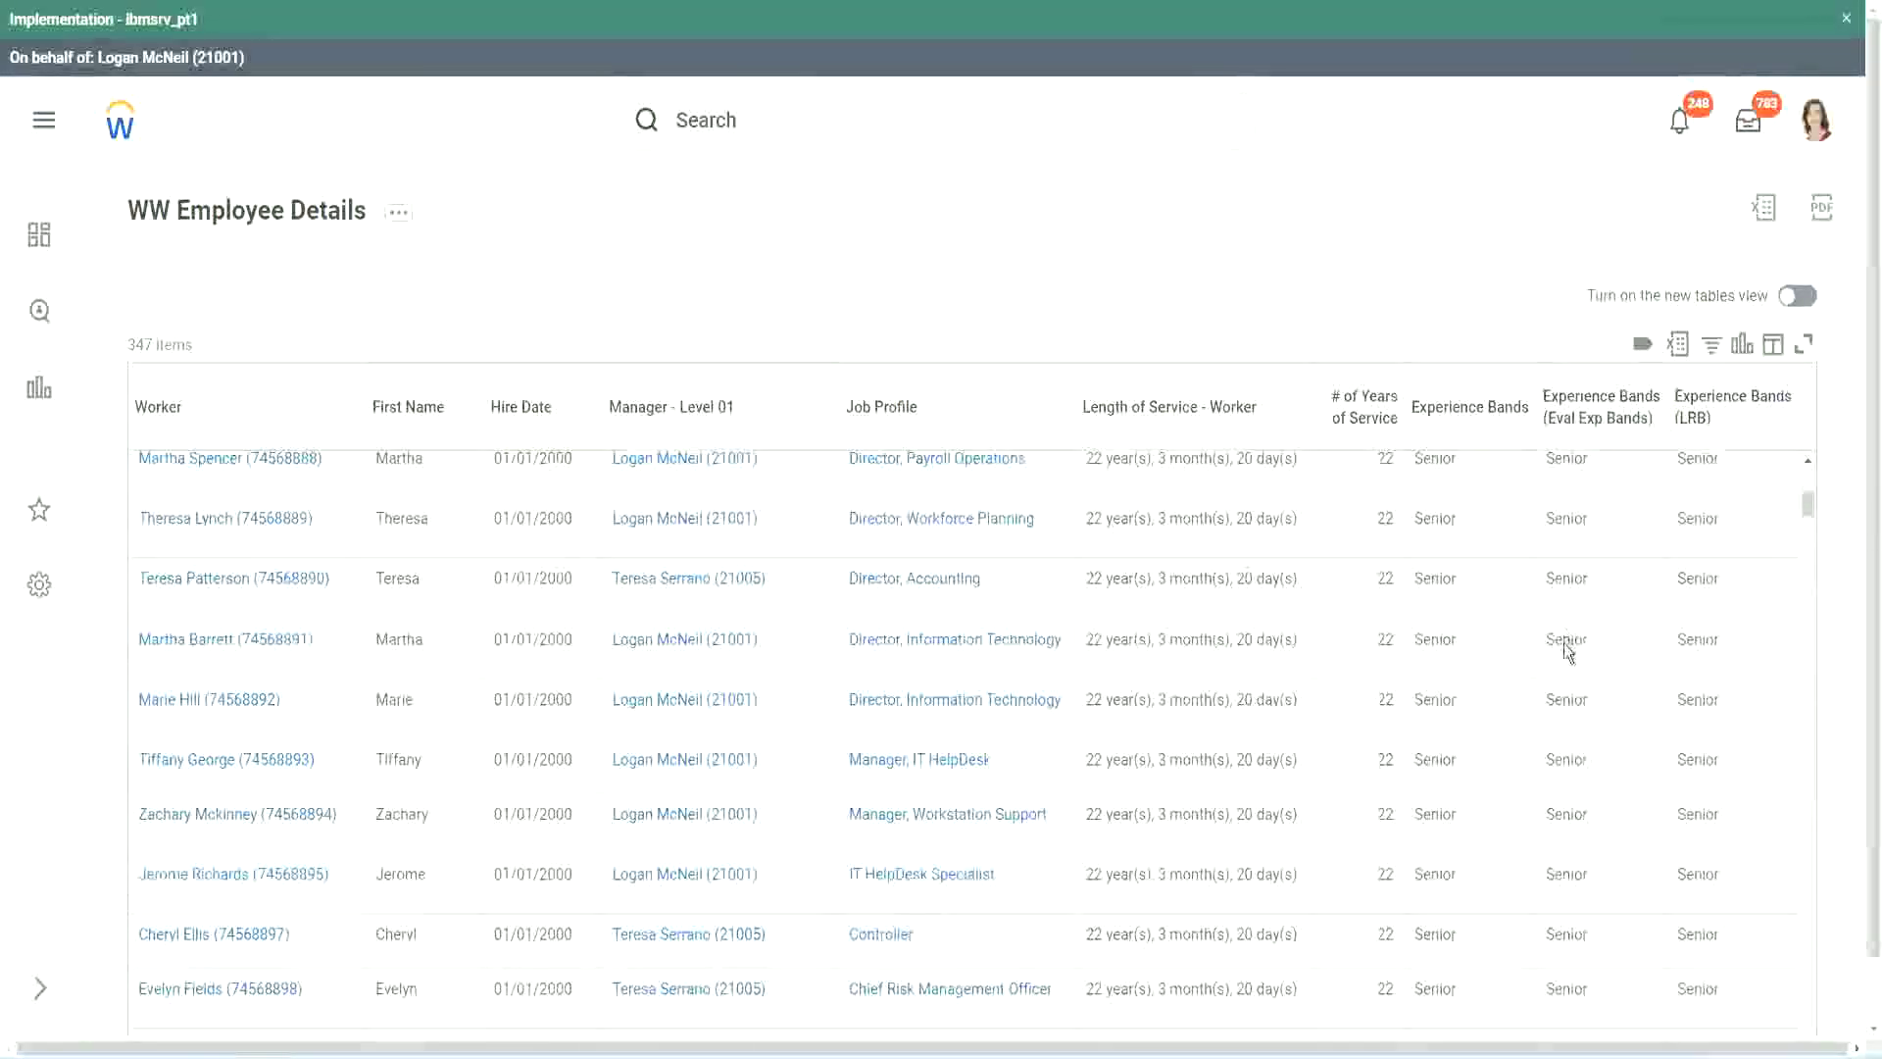
scroll(1557, 663, down, 3)
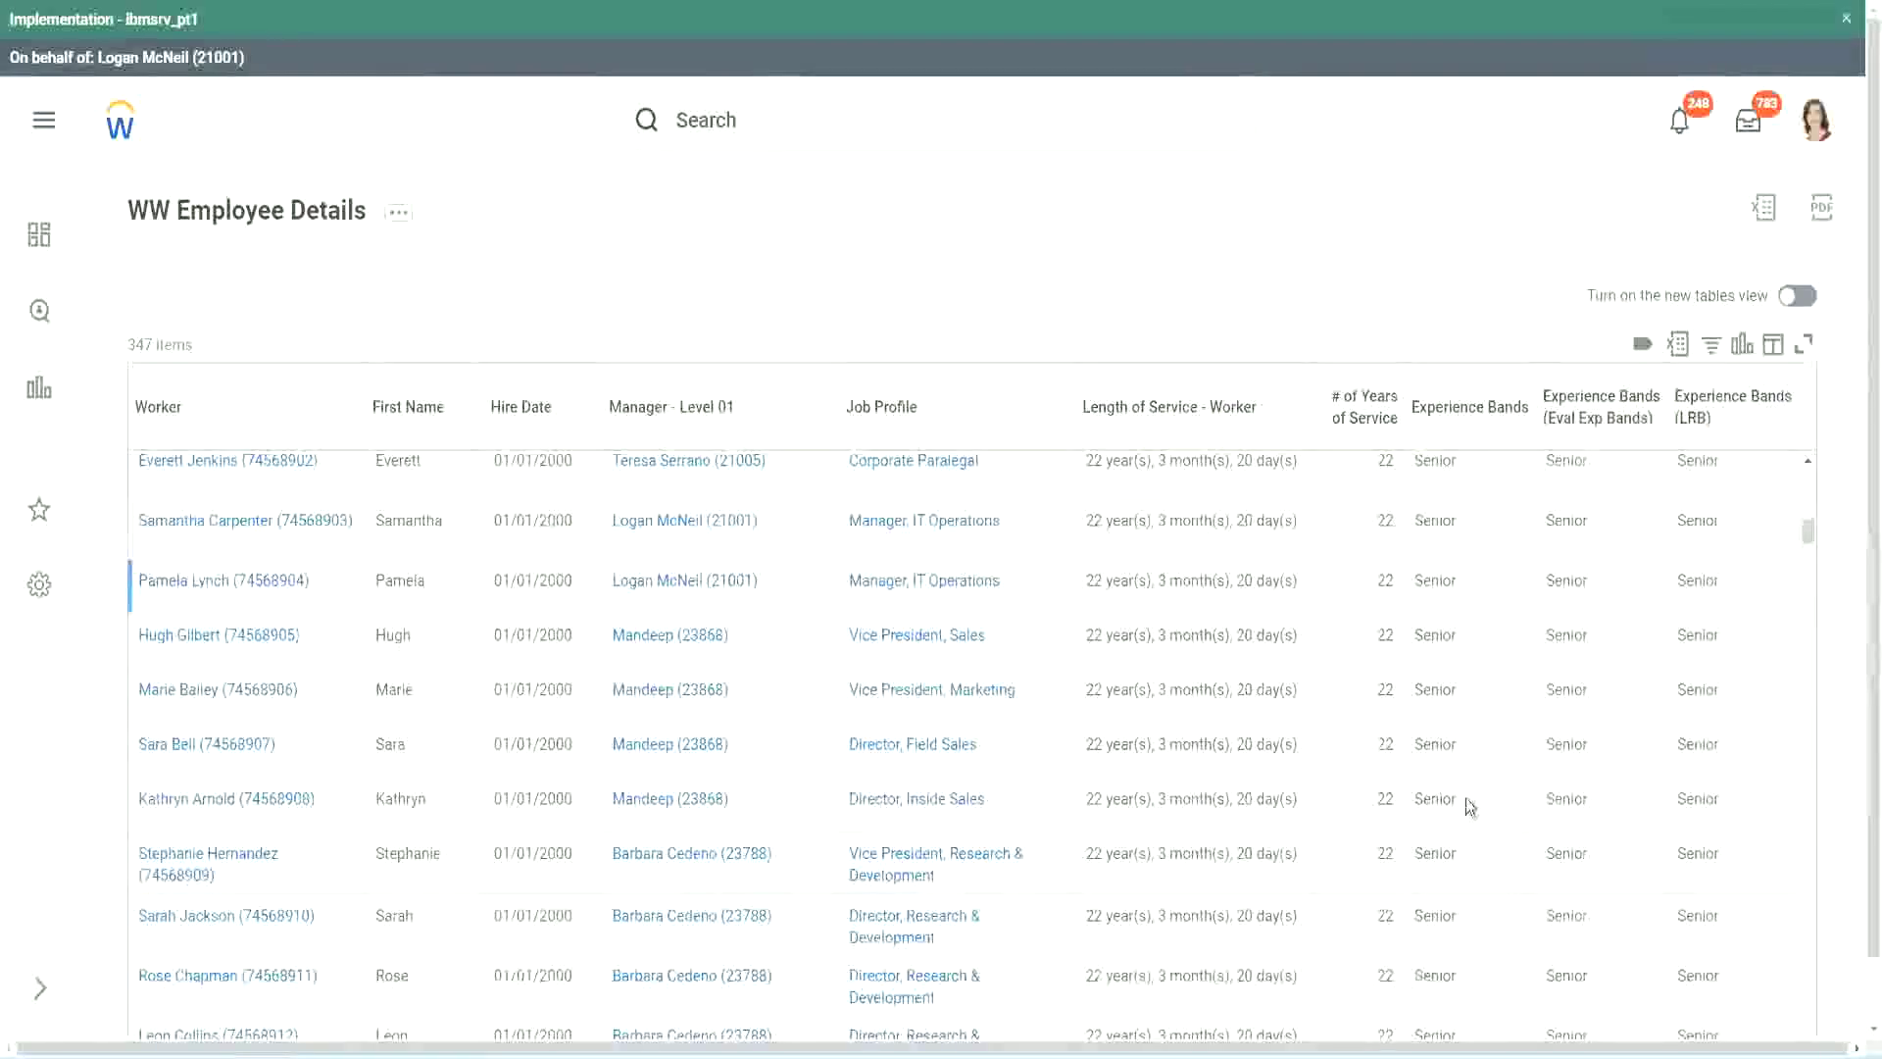
scroll(1464, 871, down, 3)
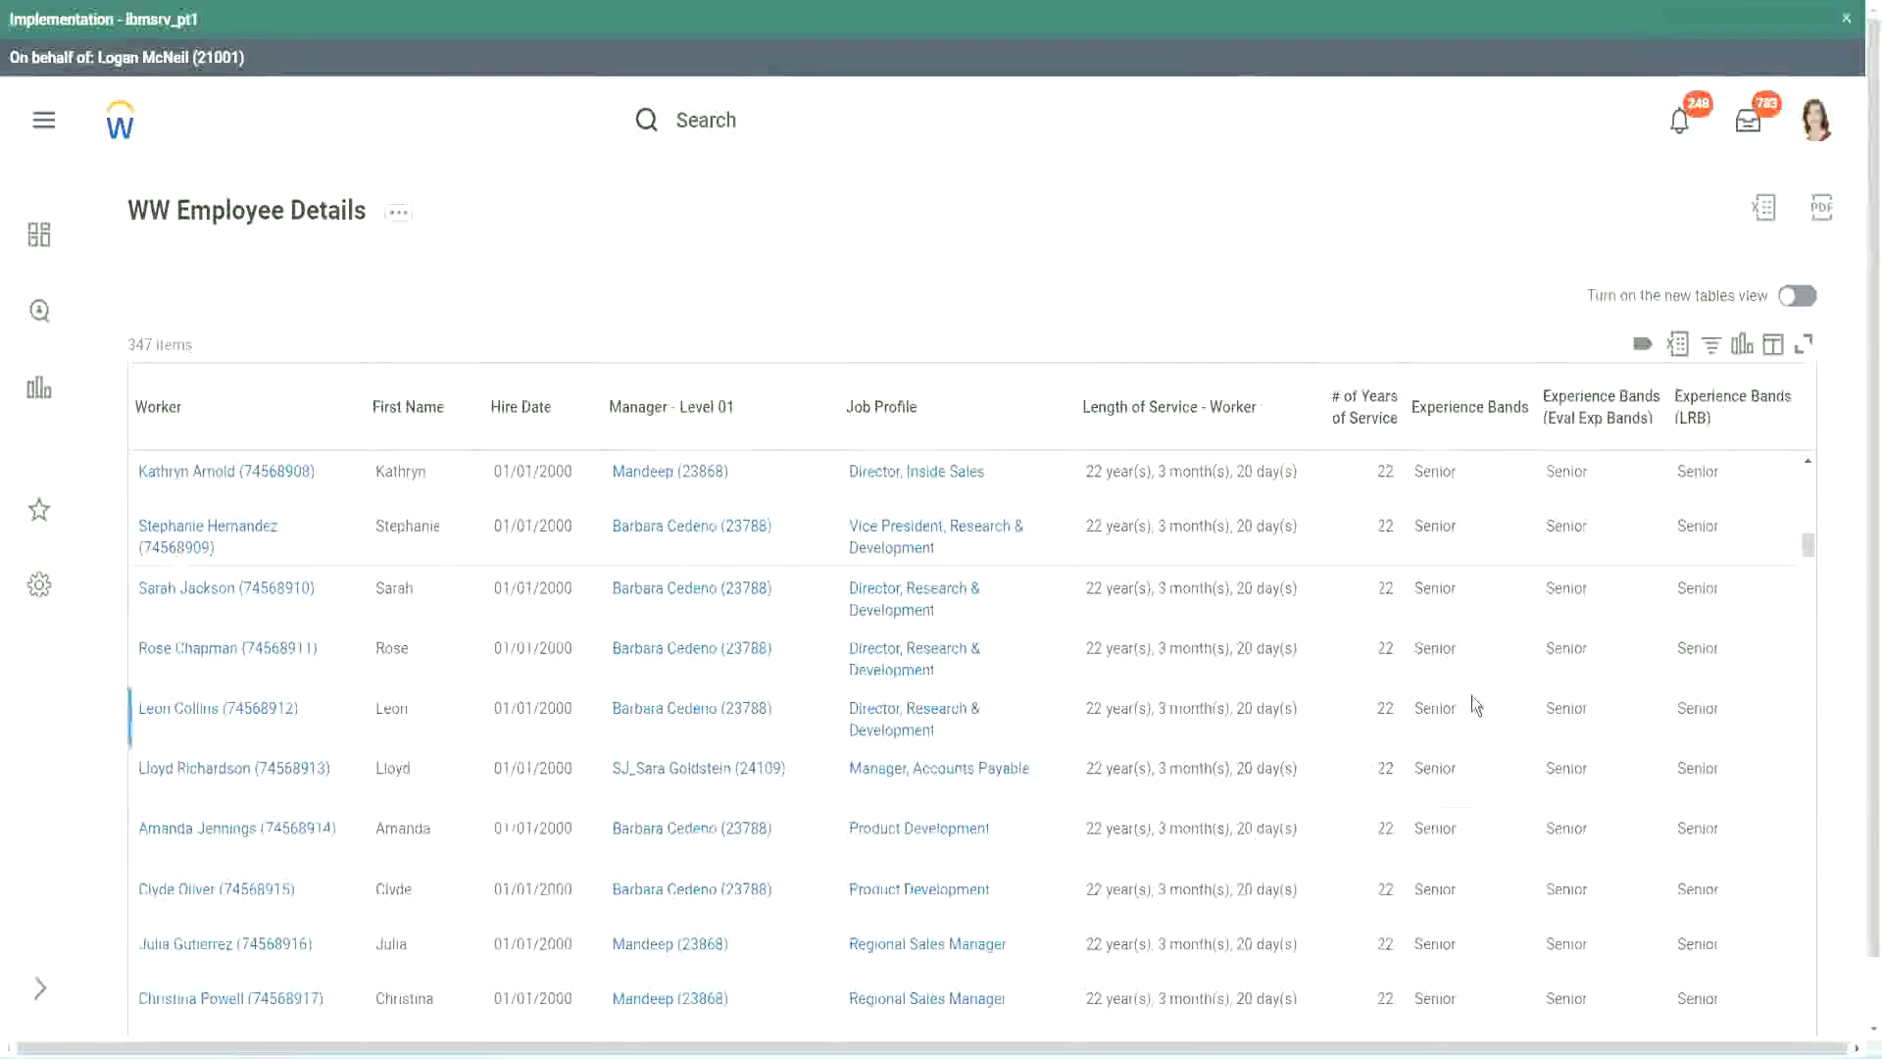
scroll(1472, 703, down, 1)
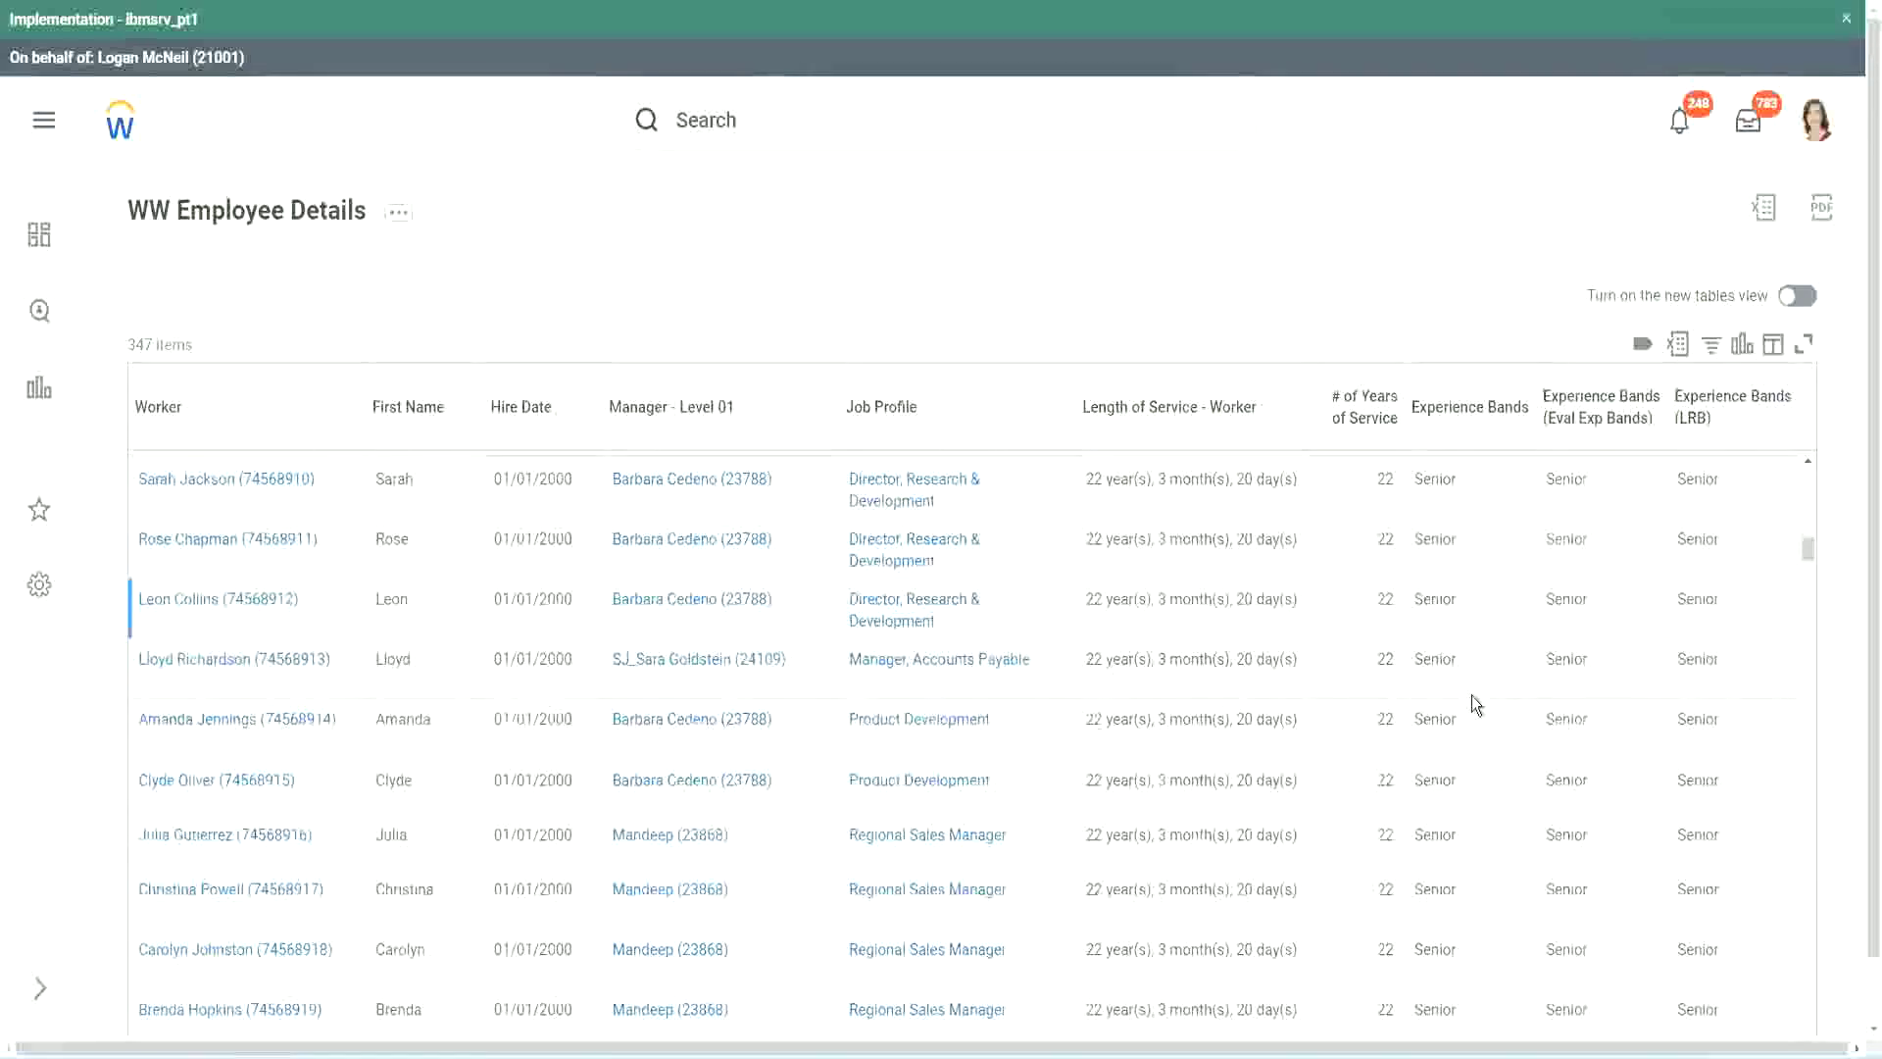